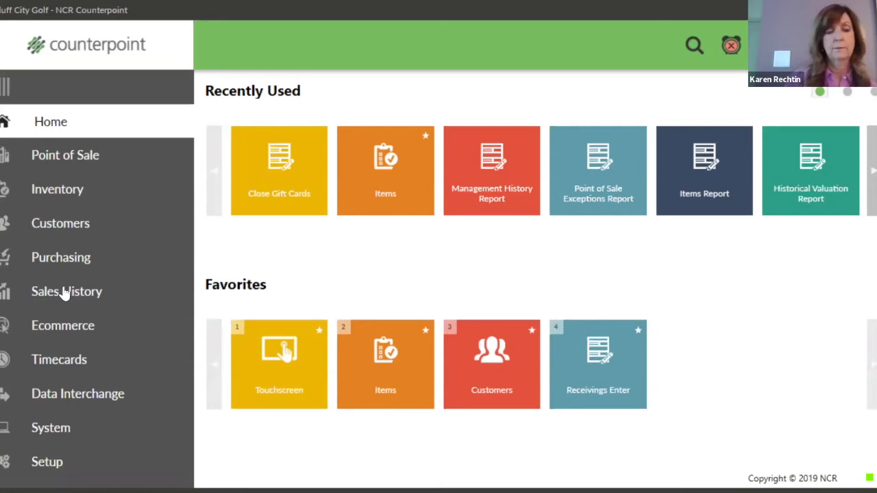
Open the Sales Analysis by Group report from the Sales History reports list.
click(64, 292)
click(68, 156)
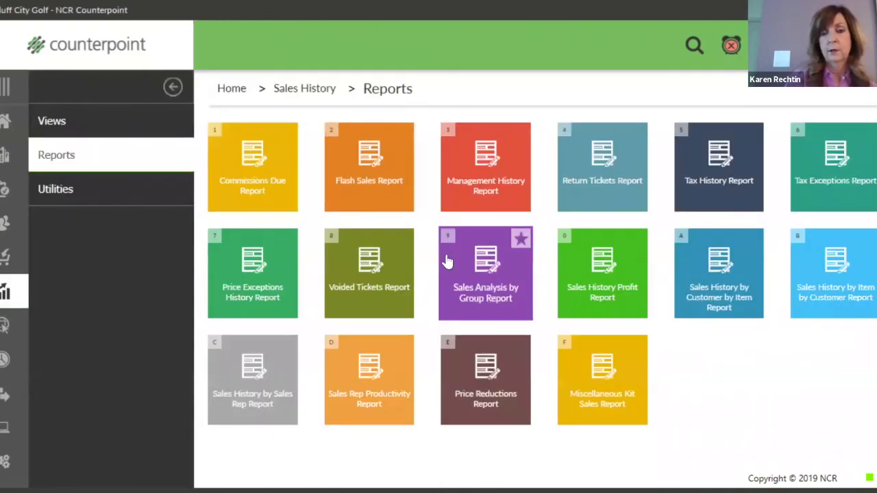
click(496, 271)
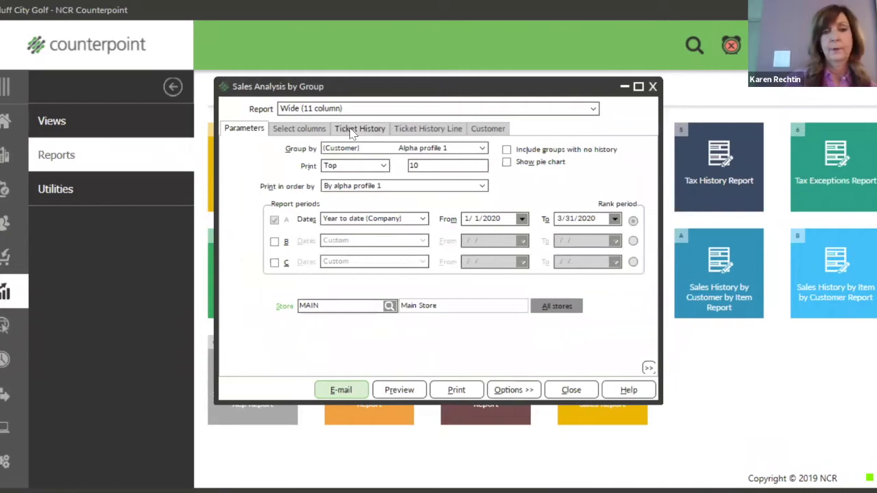
Show the Ticket History Line filters: item number, category, sub-category, location, vendor.
click(356, 131)
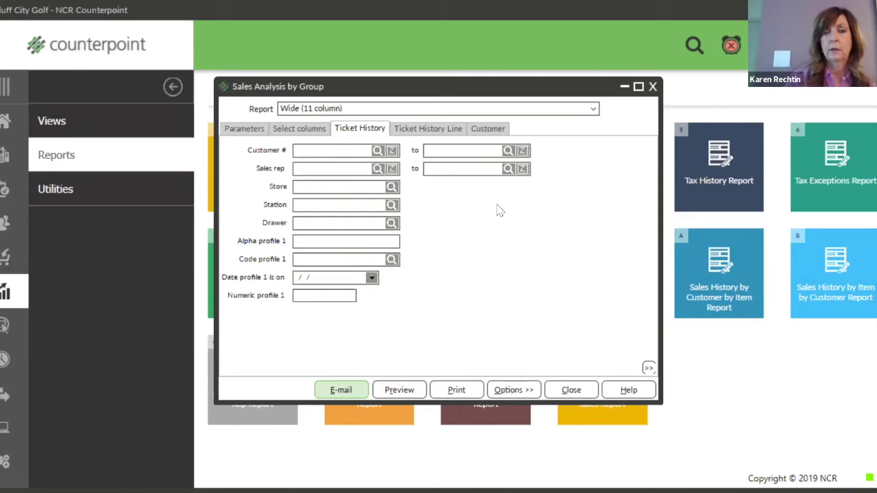
click(407, 130)
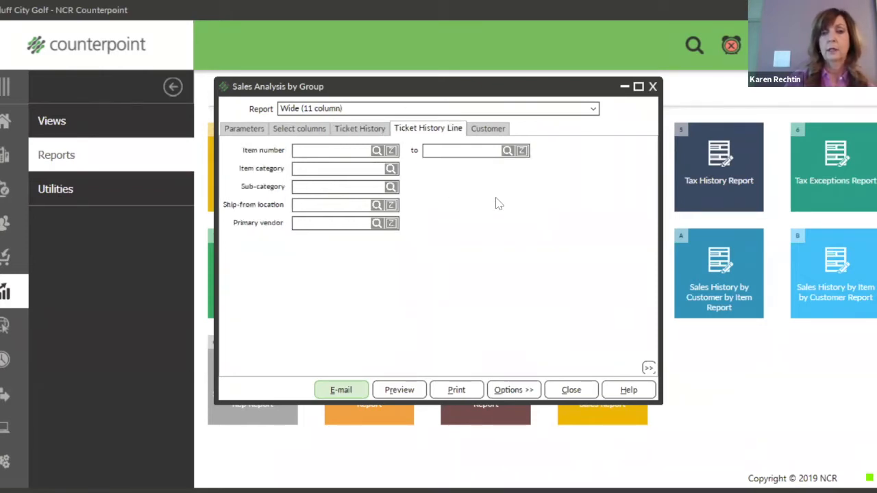
Customize the ticket line filters into a condition list and add a Business date condition.
right_click(425, 191)
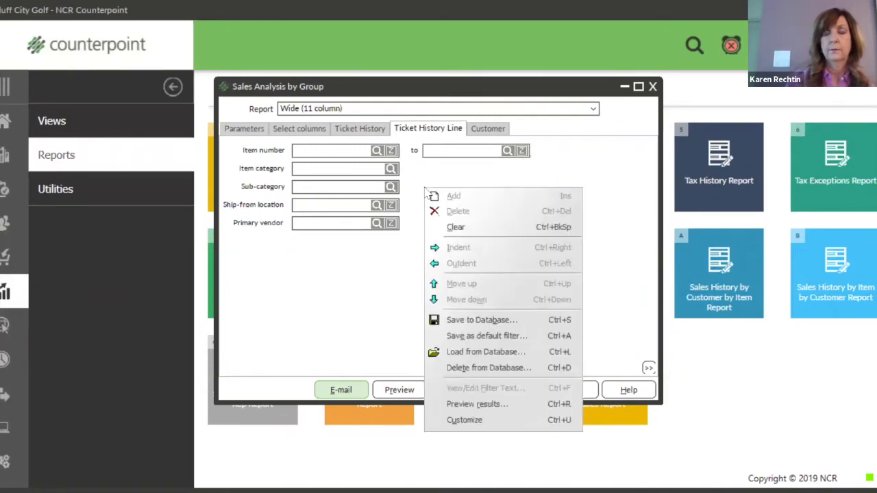
click(479, 422)
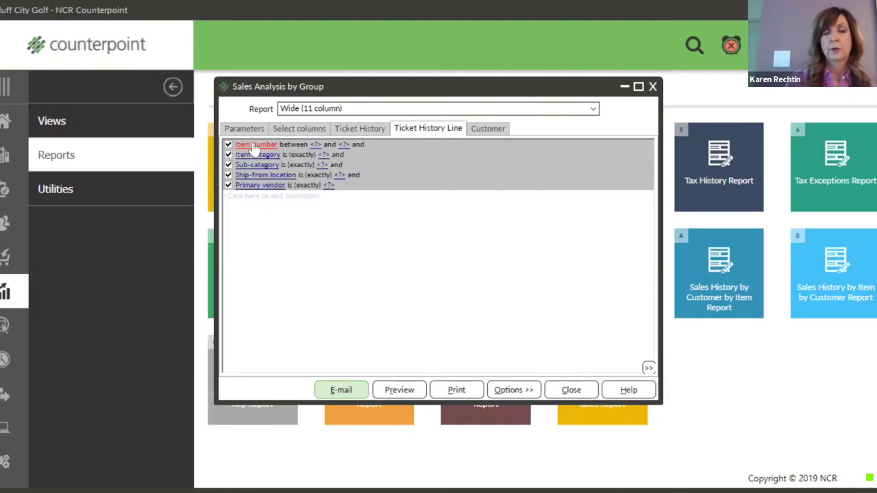
click(253, 198)
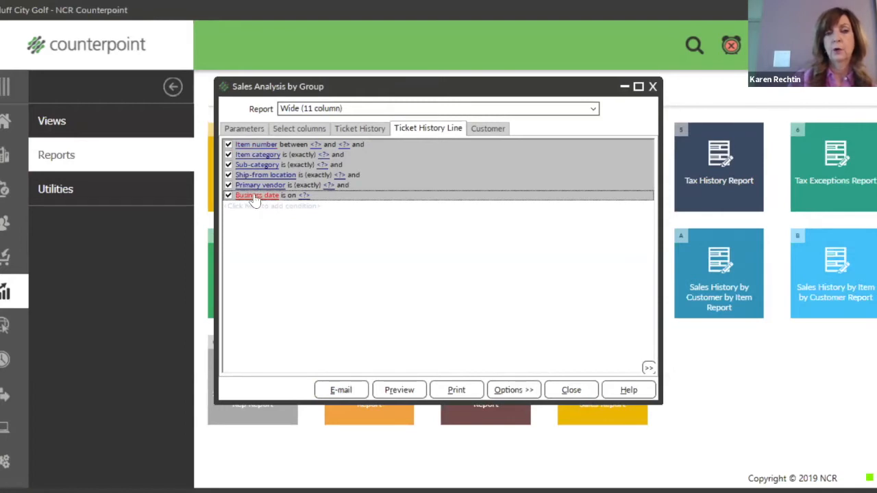
click(255, 196)
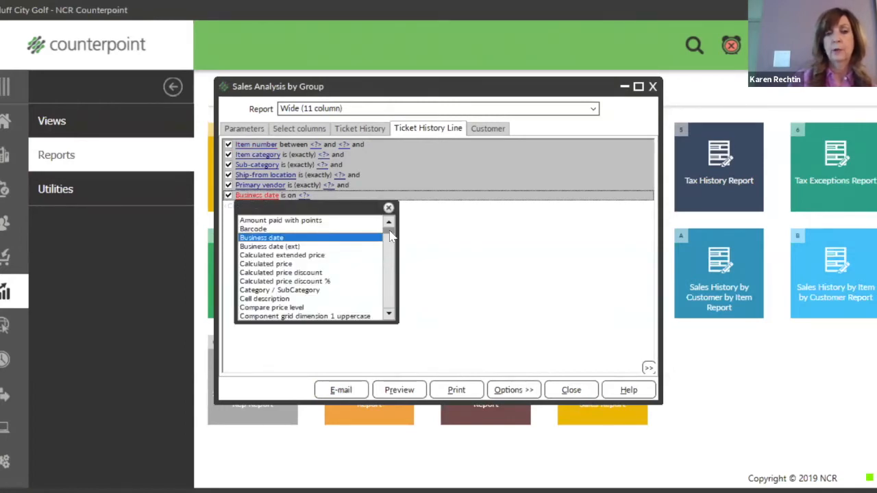
drag(390, 237, 391, 250)
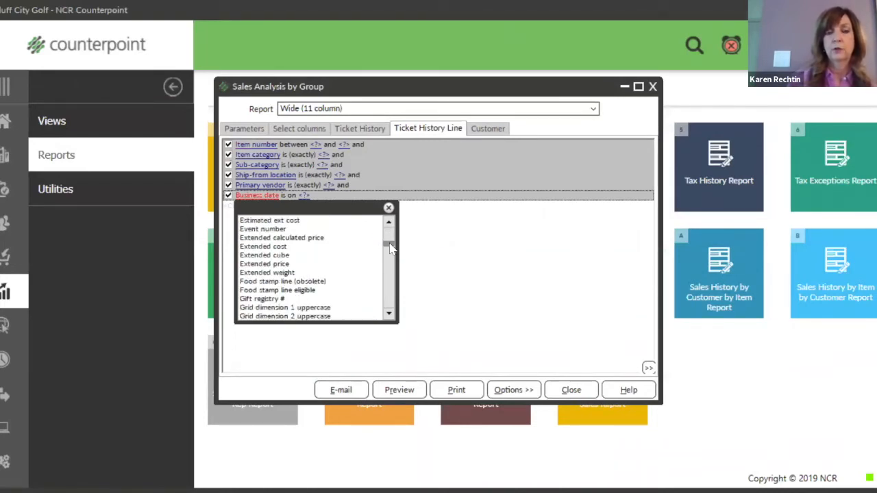
drag(389, 249, 394, 259)
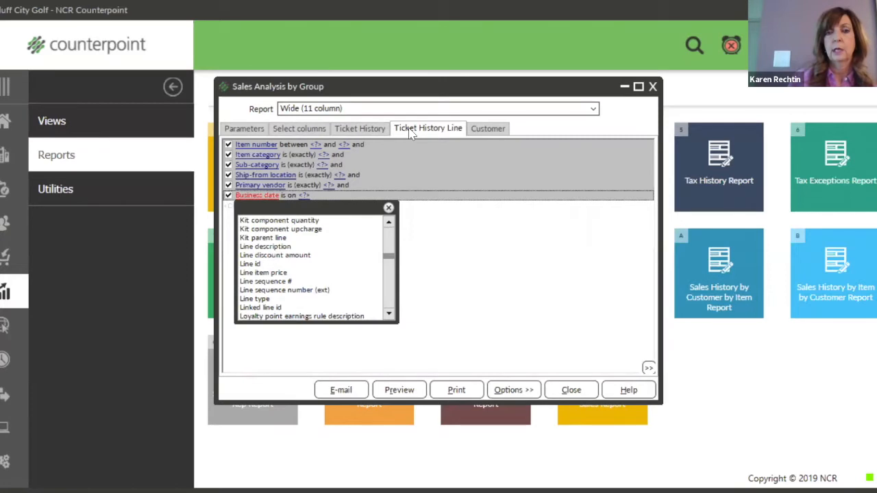
Customize the Customer filters, add a Customer # condition, and return to Ticket History filters.
click(485, 131)
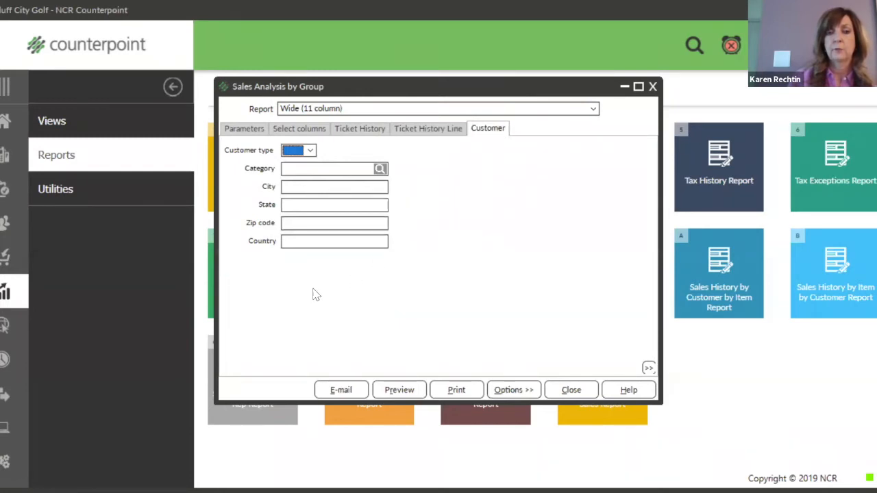
right_click(290, 264)
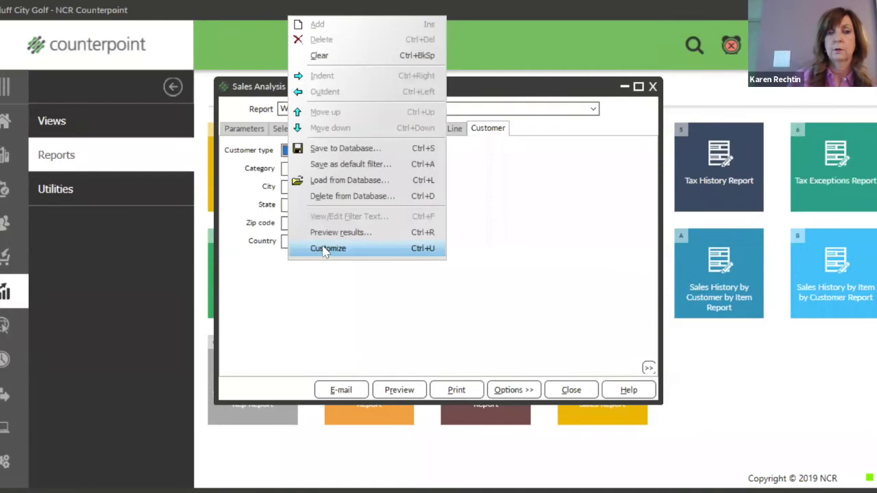
click(327, 249)
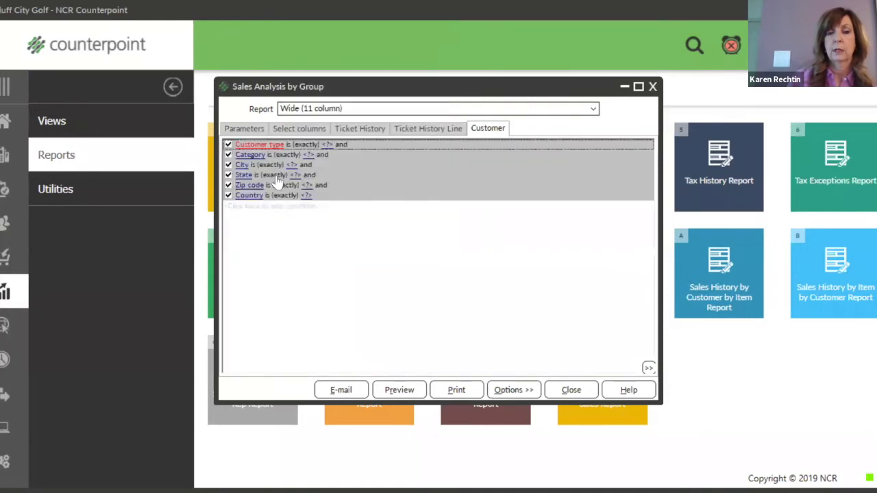
click(248, 209)
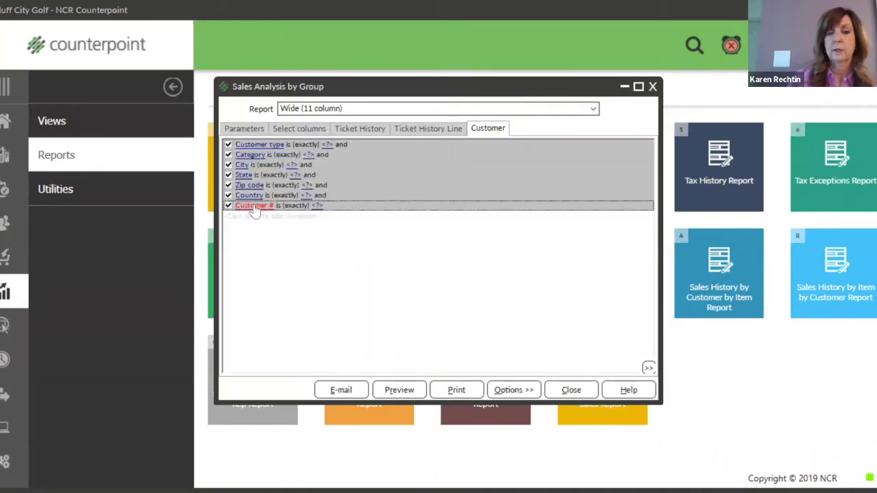
click(375, 134)
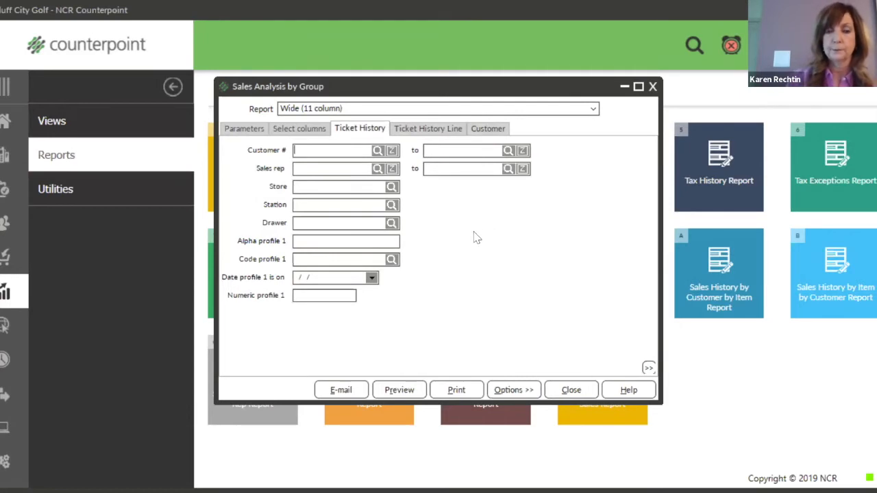
Add a Drawer condition to the ticket history filters, then simplify them back to fields.
right_click(425, 195)
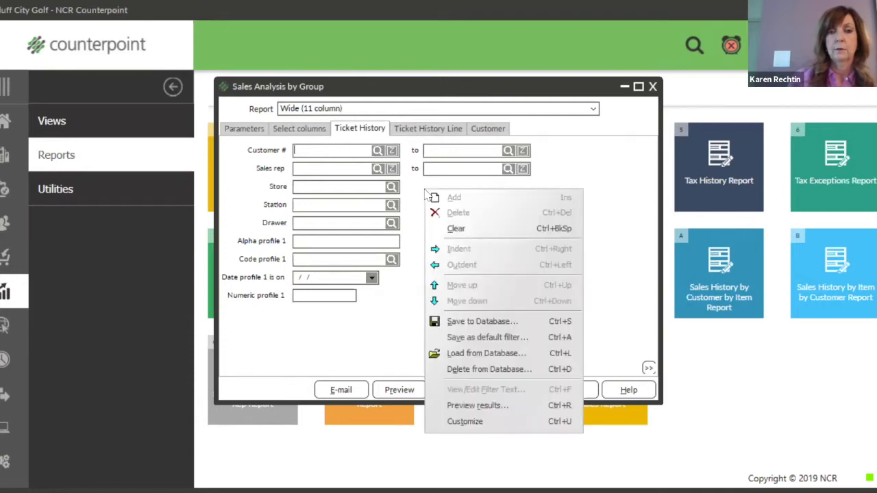
click(464, 422)
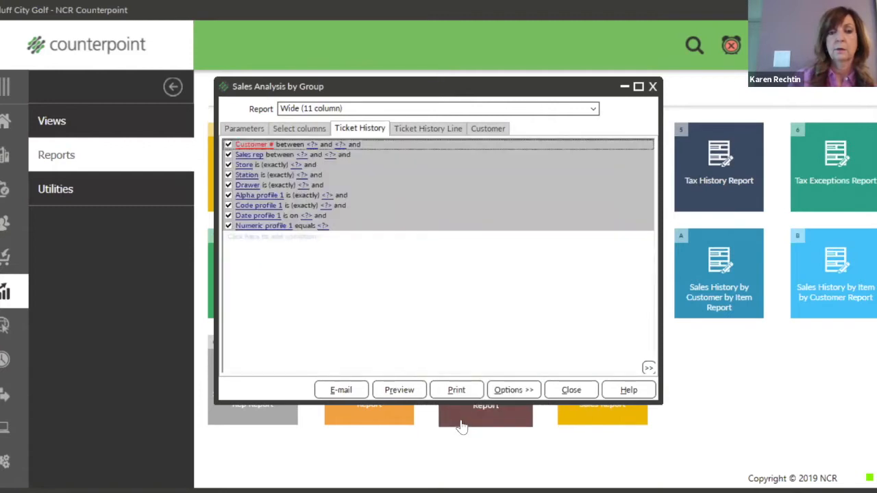
click(255, 238)
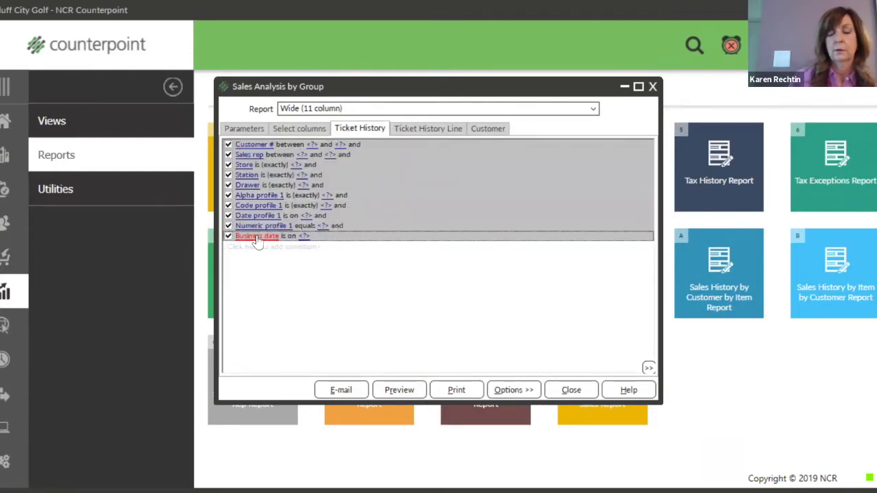
click(257, 237)
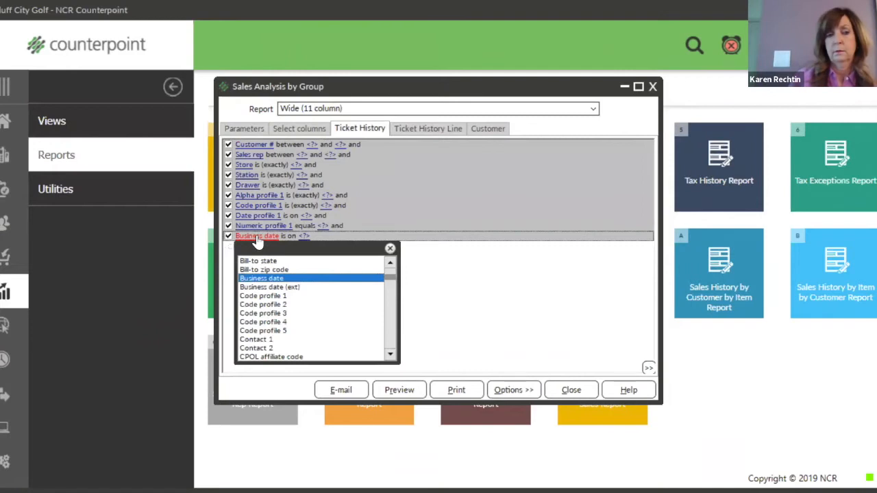
click(390, 283)
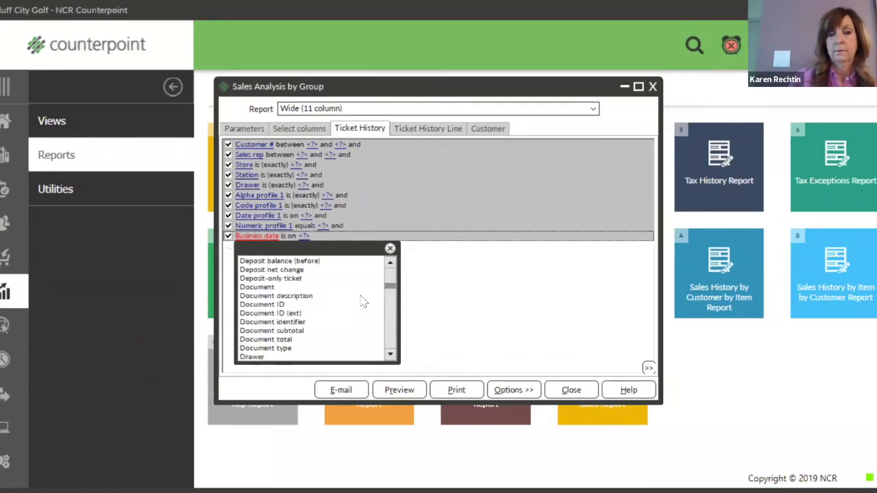
scroll(324, 331, down, 1)
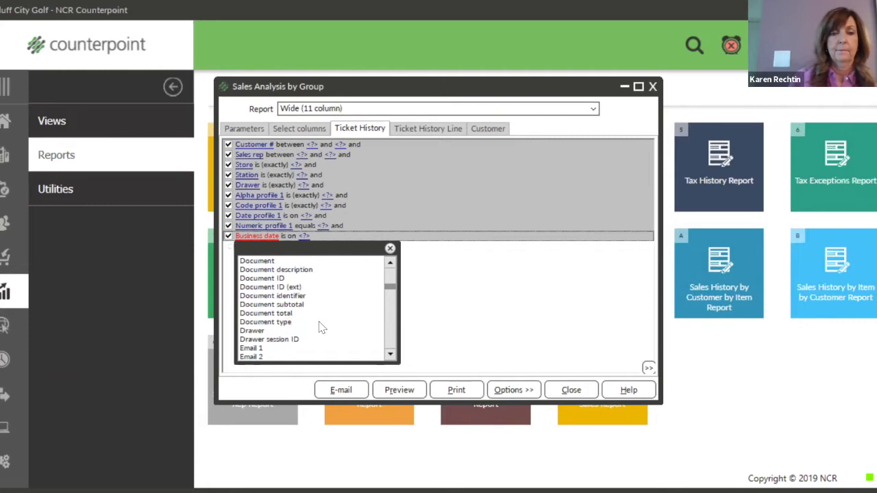
click(254, 333)
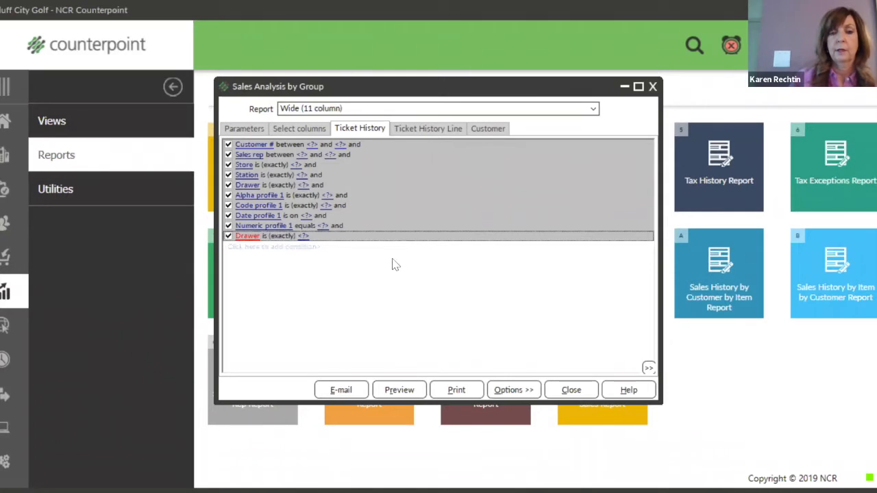
right_click(310, 267)
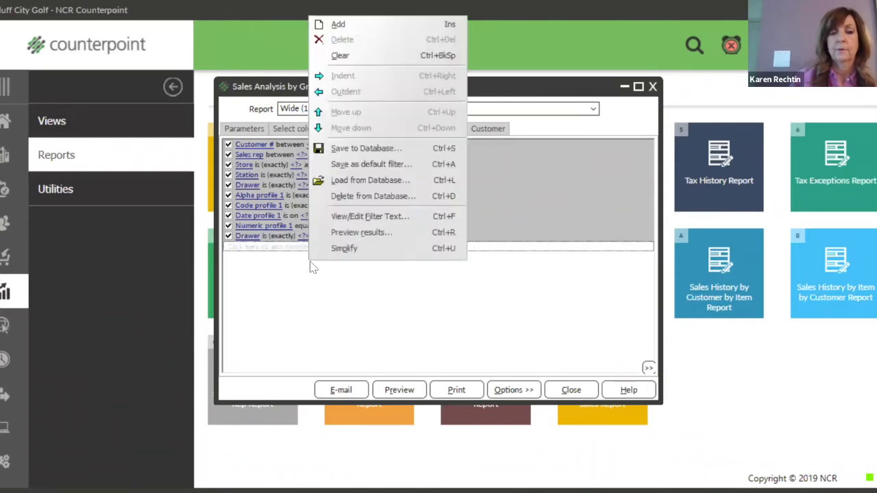
click(344, 249)
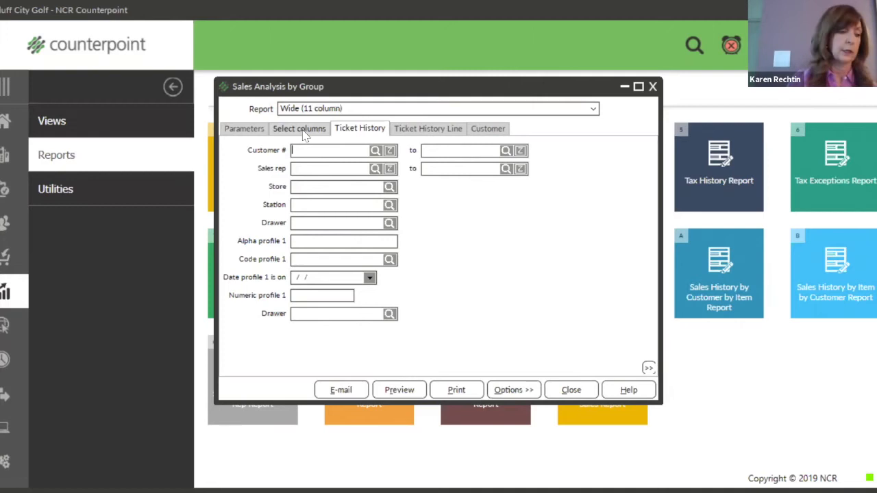
Return to the Ticket History Line conditions ending with the blank Business date.
click(428, 129)
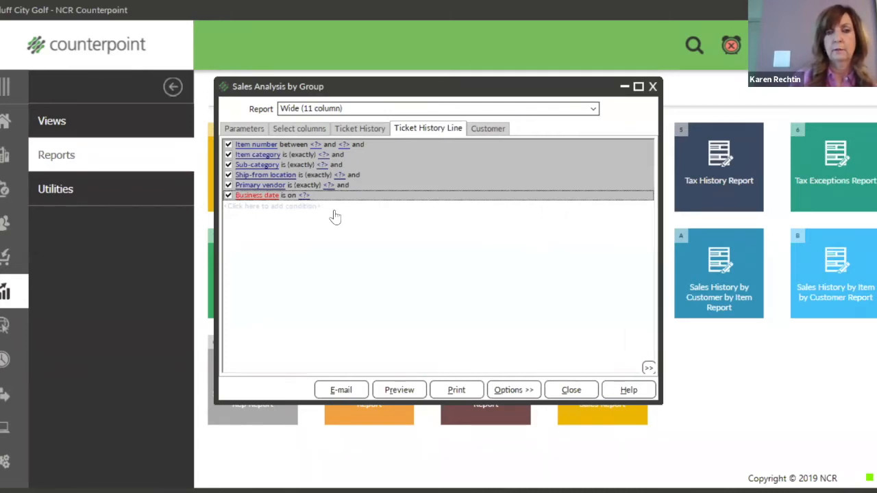
Switch the Item number condition's join to 'or', then back to 'and'.
click(359, 144)
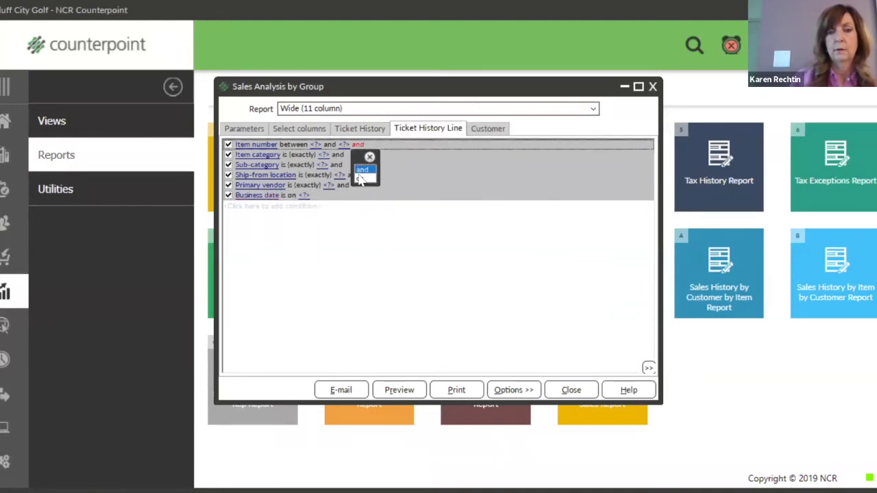
click(362, 180)
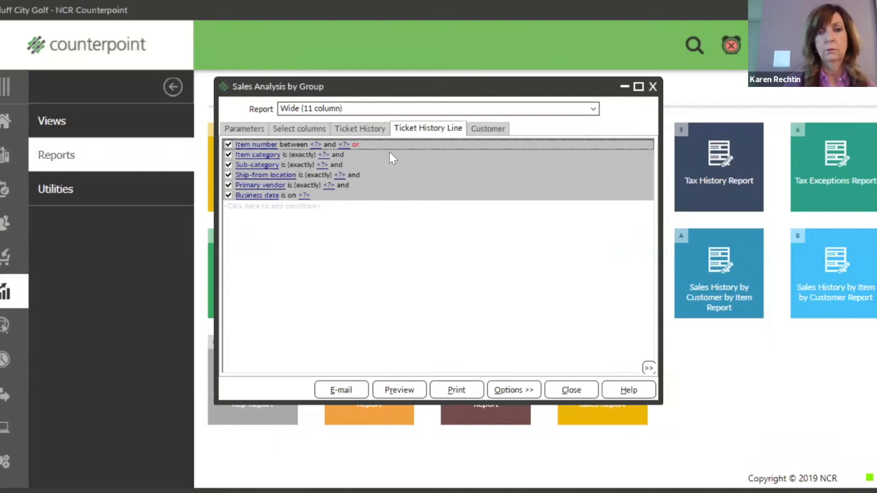
click(356, 145)
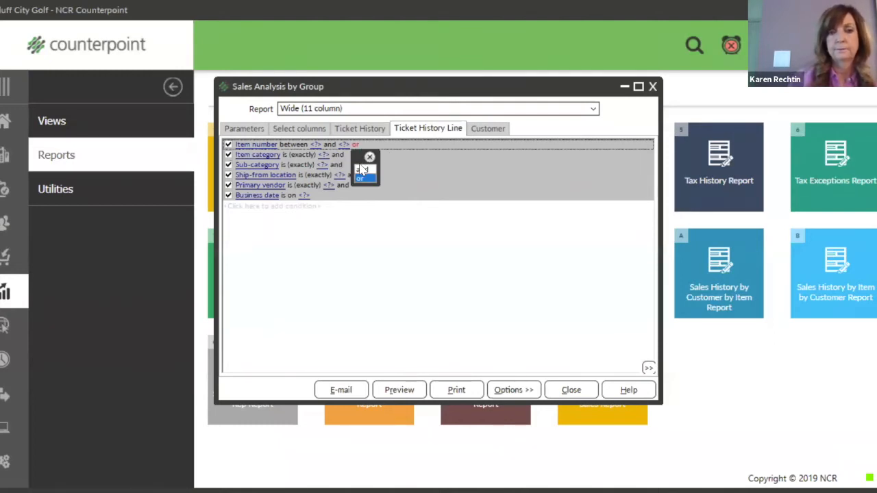
click(362, 173)
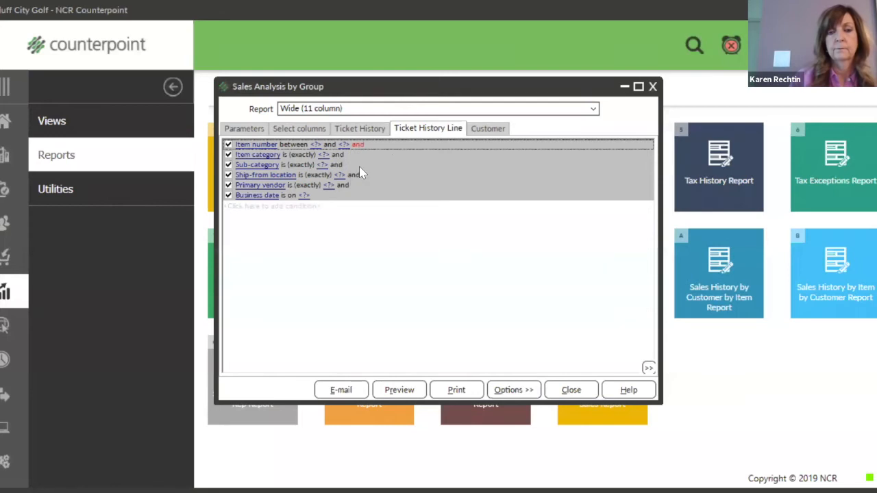
Change the Item number filter comparison from 'between' to 'is (exactly)'.
click(296, 147)
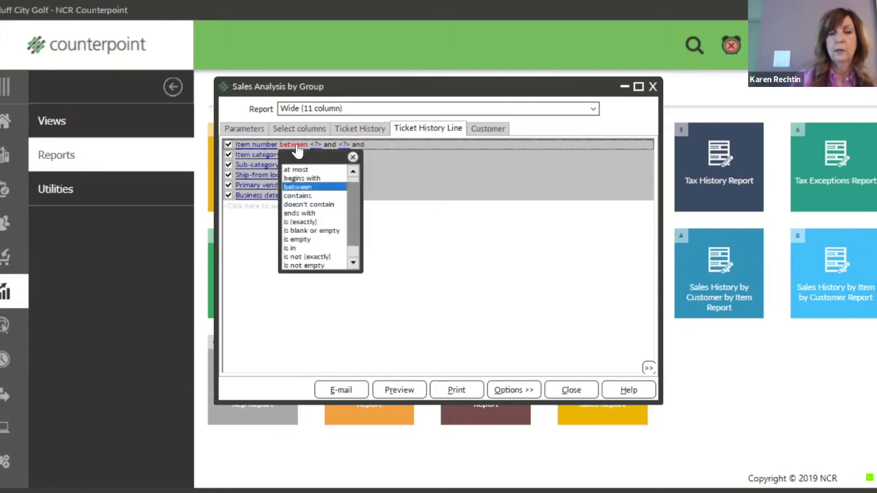
click(351, 174)
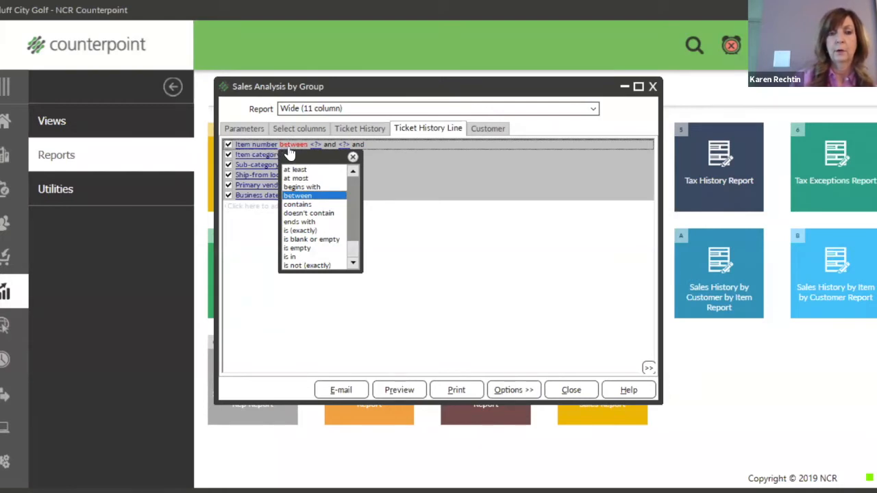
click(303, 233)
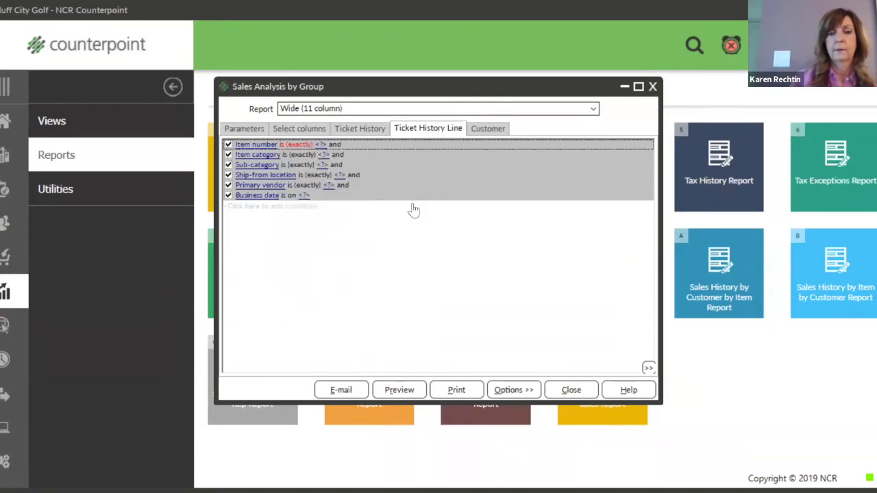
Simplify the filters into entry fields and review the column choices (5 of 11 selected).
right_click(351, 217)
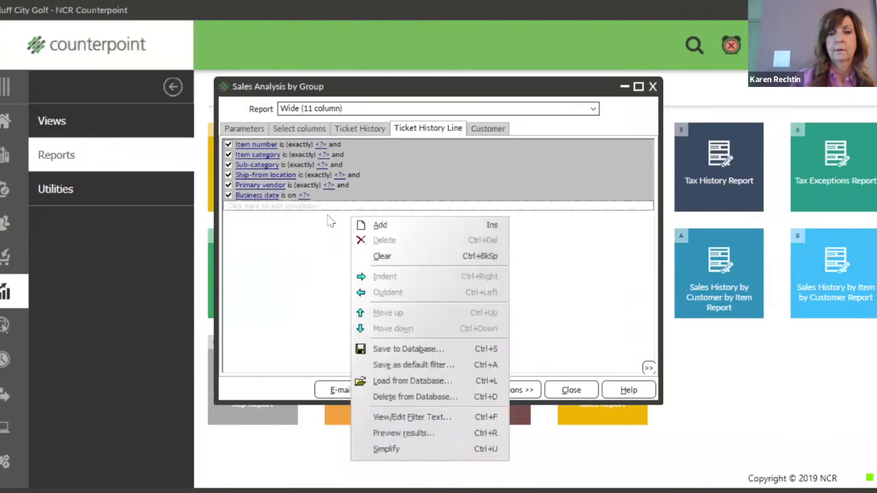
click(387, 449)
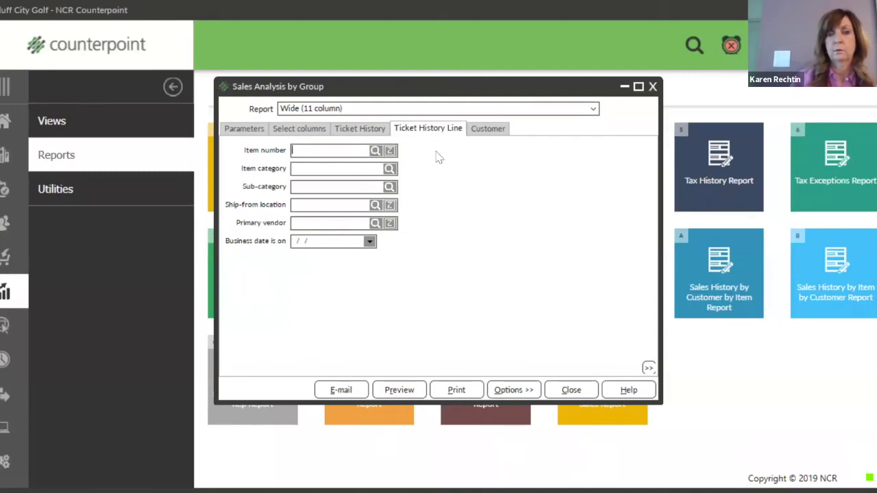
click(355, 155)
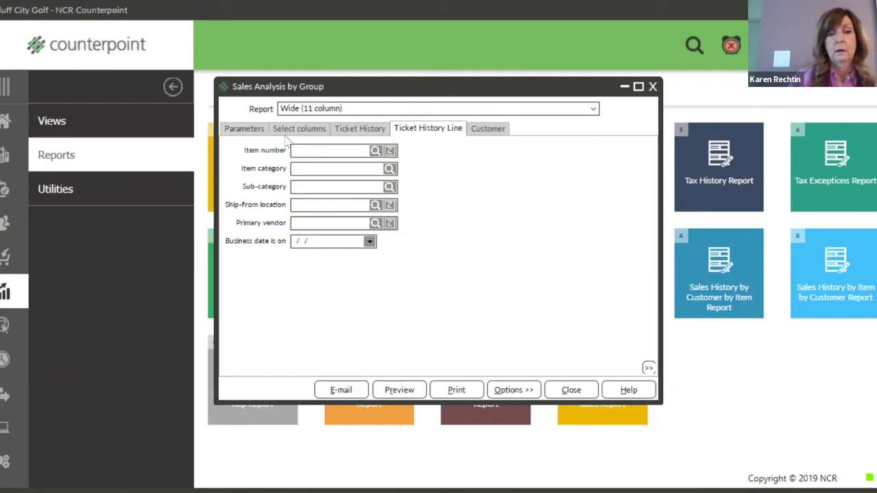
click(356, 132)
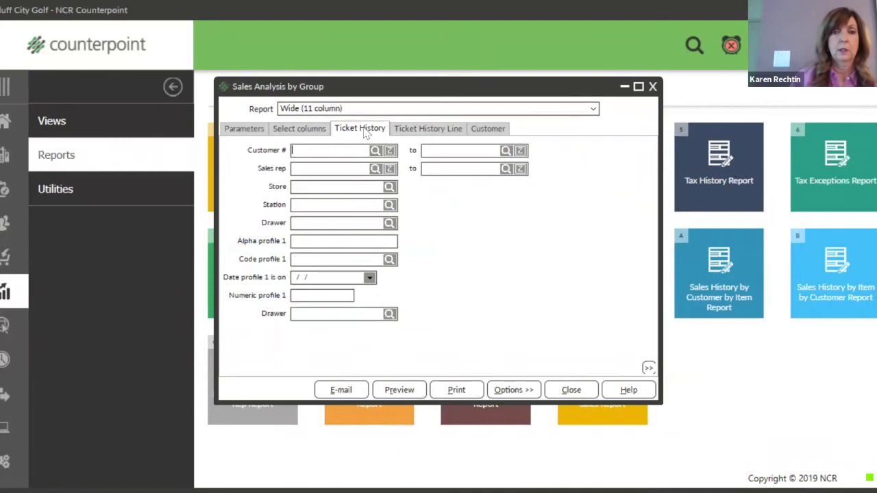
click(315, 135)
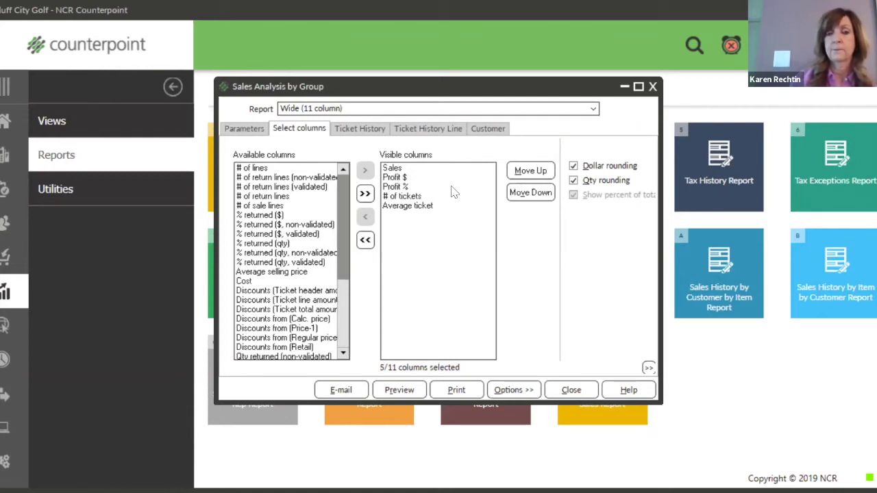
Save the current settings as a named parameter set with Public unchecked.
click(517, 390)
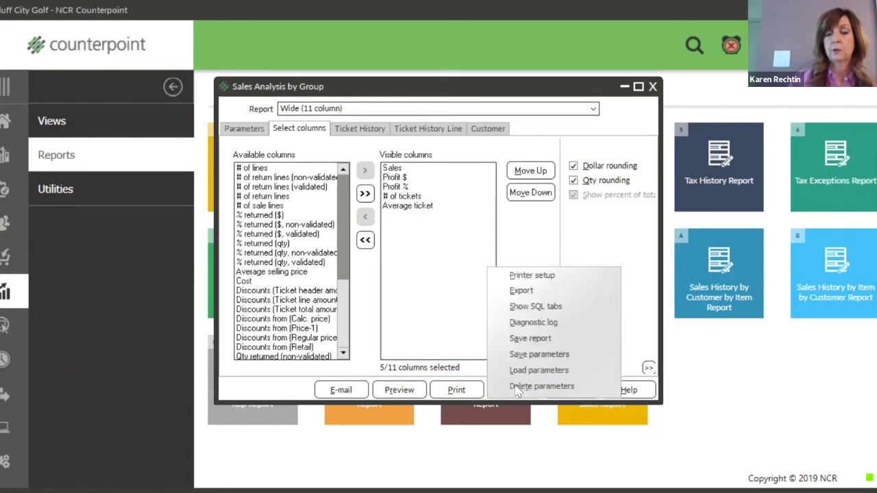
click(542, 354)
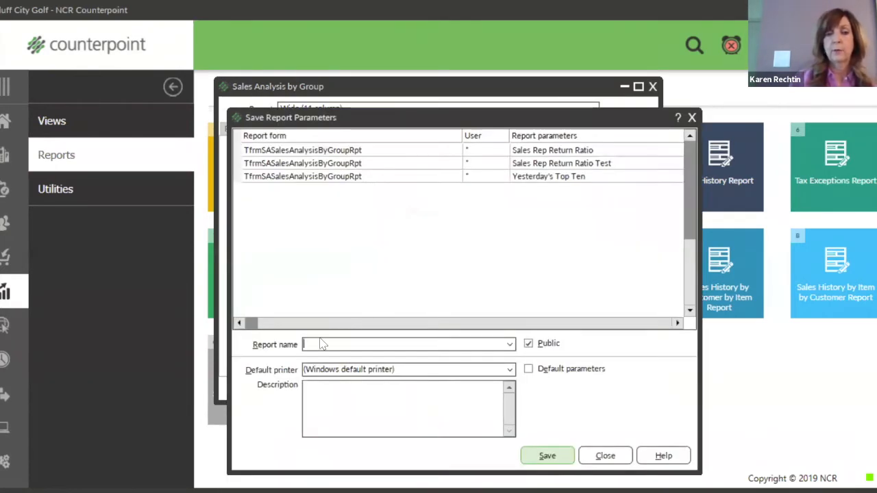
click(322, 341)
text(Karen Test)
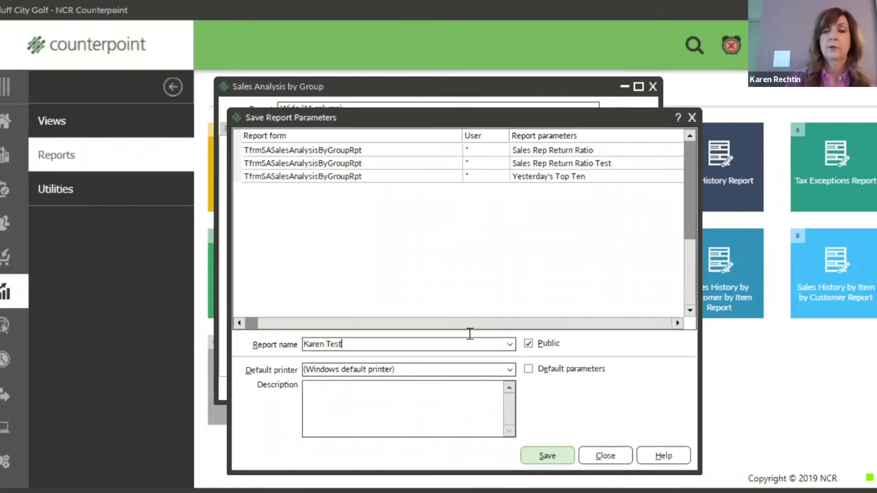
click(529, 344)
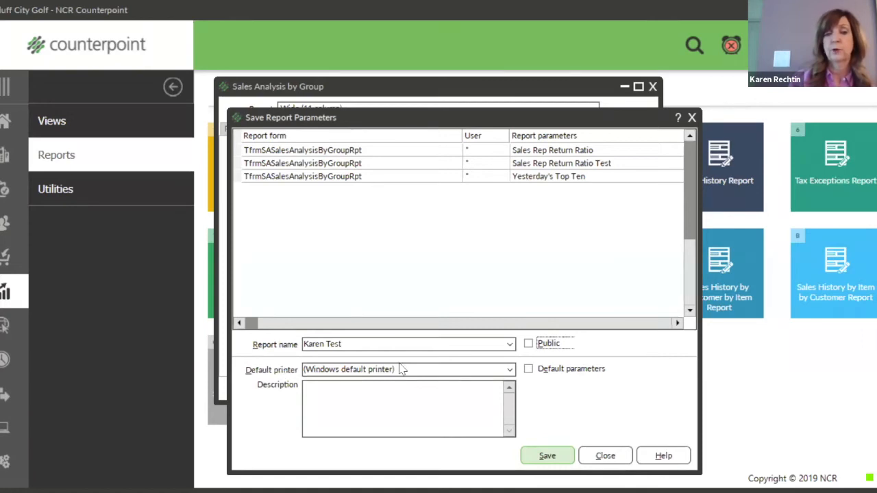
click(529, 373)
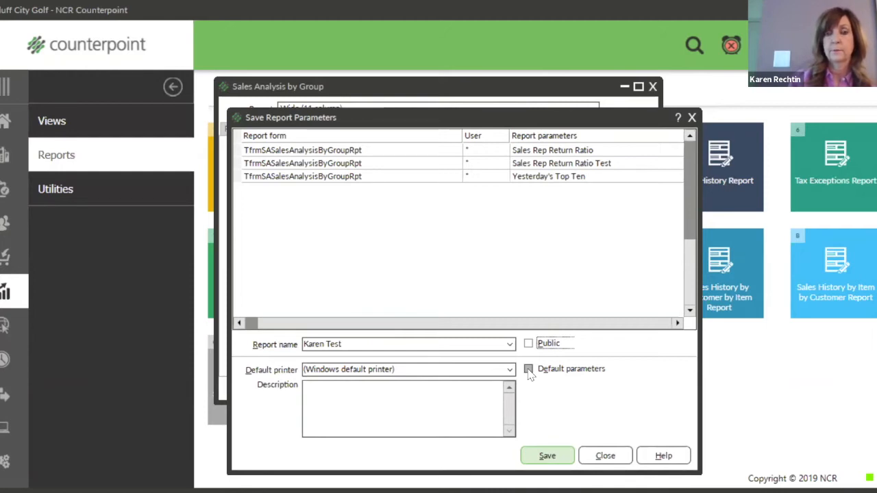
click(545, 460)
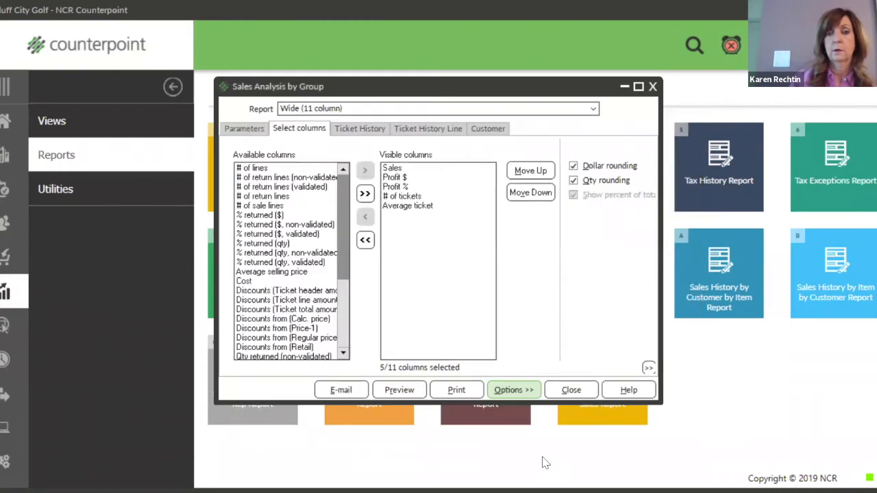
Close and reopen Sales Analysis by Group, then load the private saved parameter set.
click(575, 394)
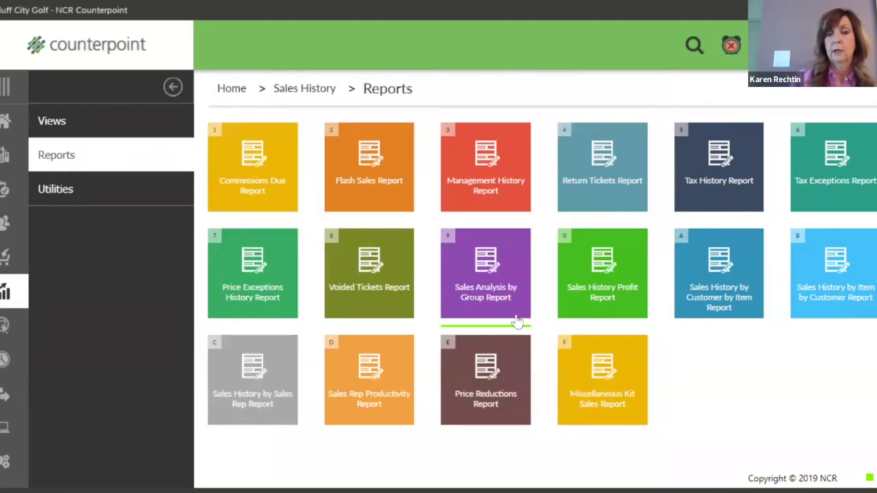
click(482, 281)
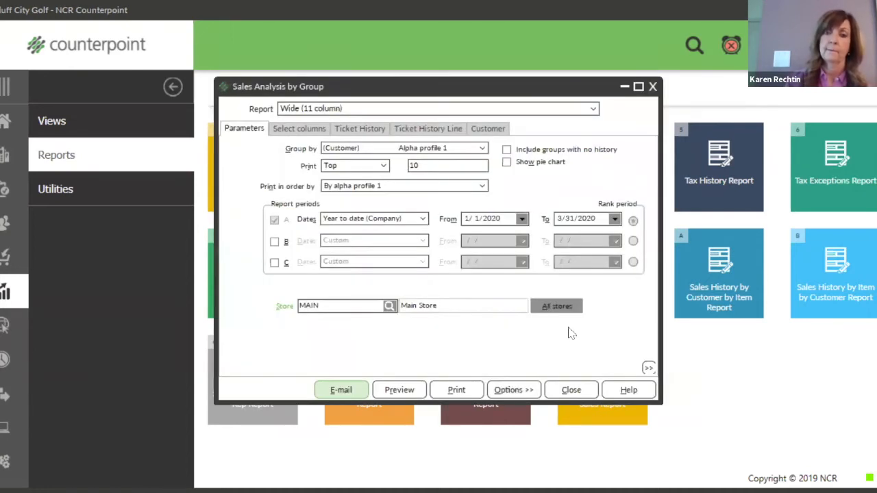
click(517, 390)
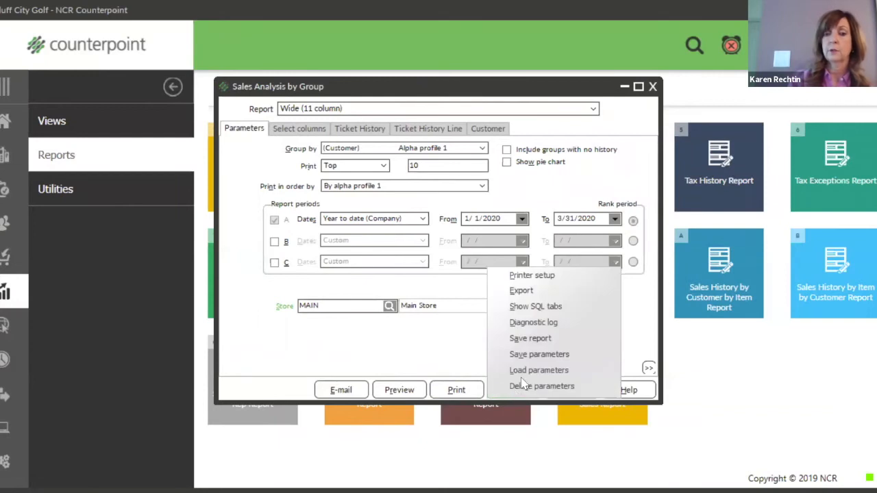
click(532, 371)
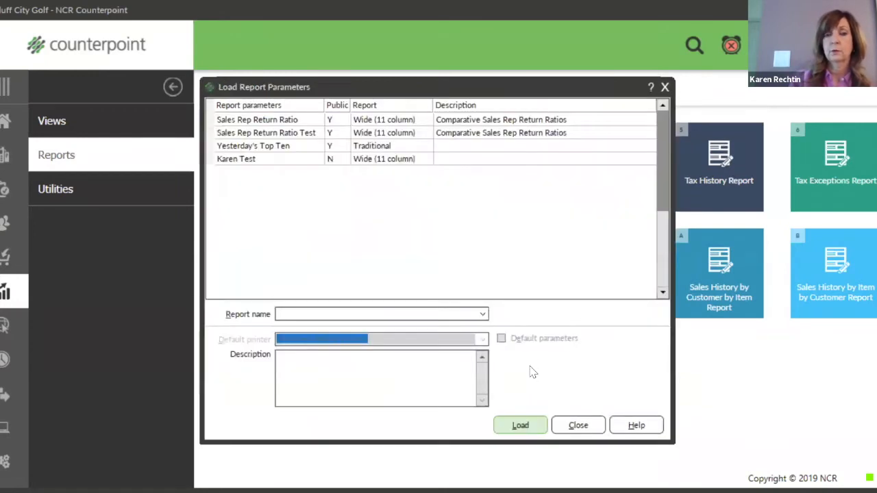
click(250, 161)
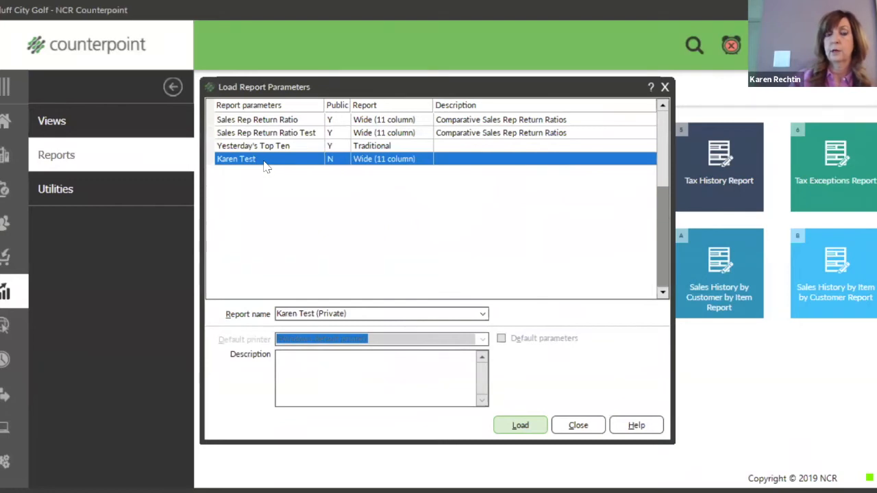
click(533, 426)
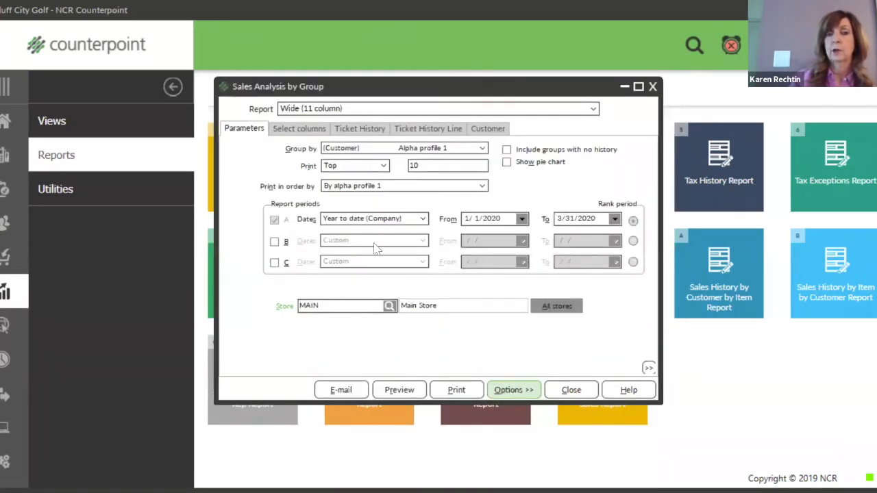
click(360, 130)
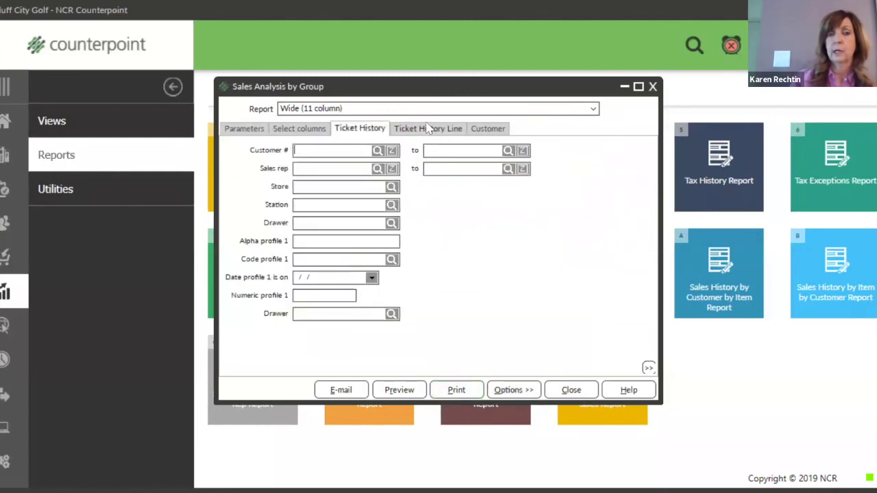
click(430, 130)
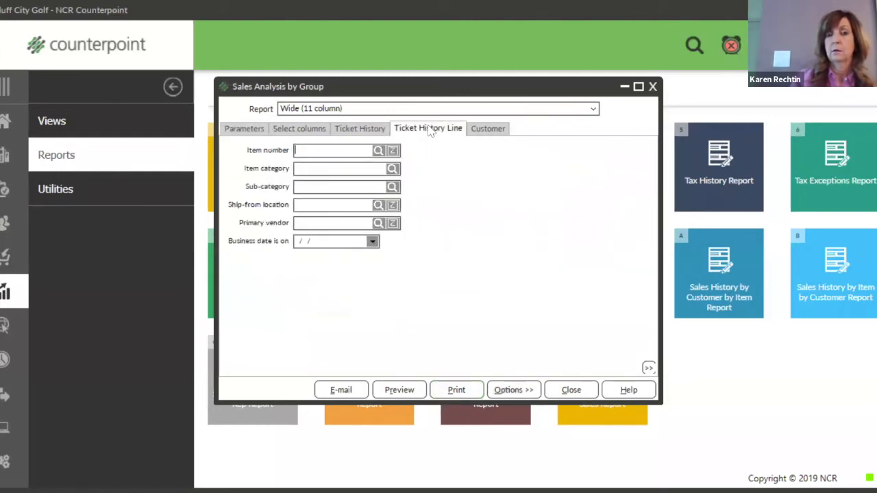
click(360, 130)
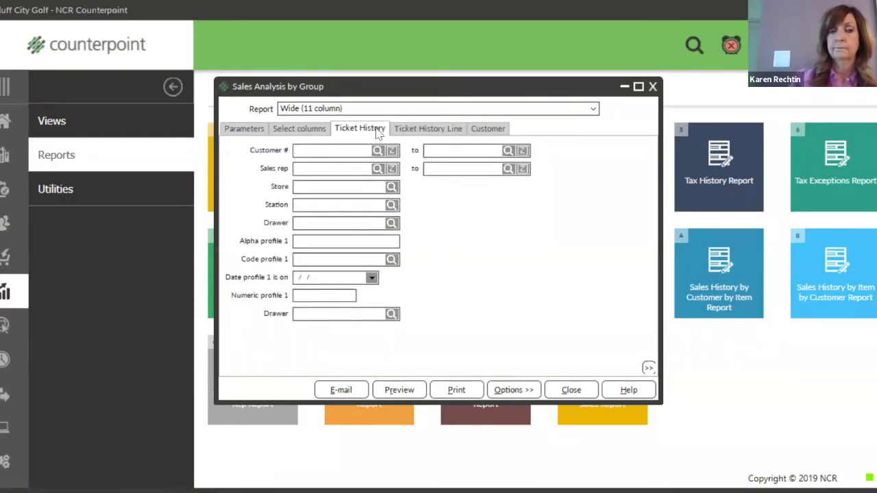
click(253, 130)
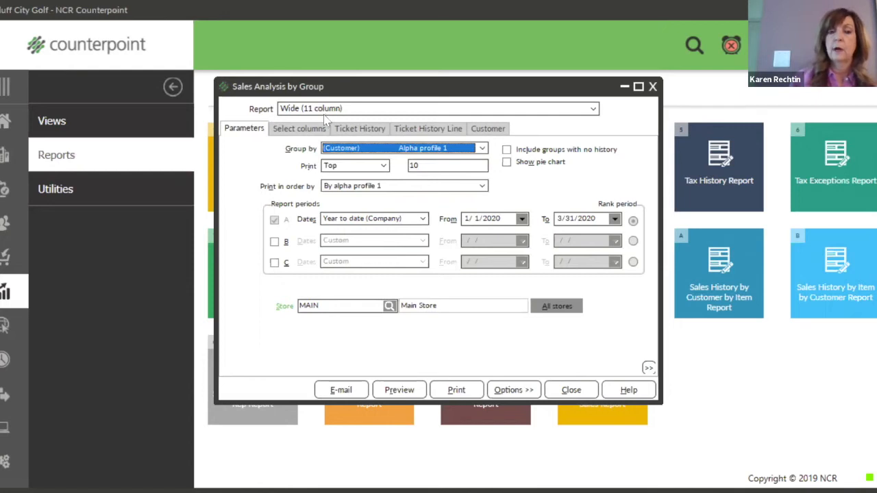
Try the Traditional layout, then settle on Wide (7 column), which shows 5/7 columns selected.
click(594, 111)
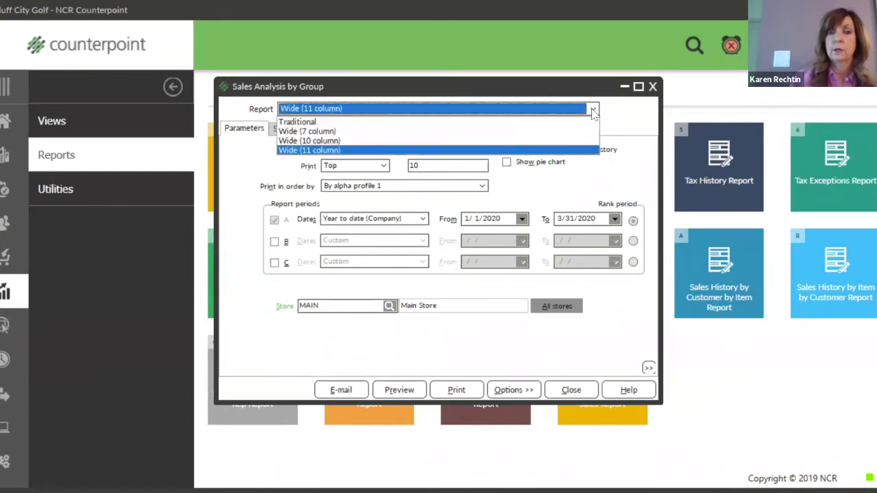
click(370, 123)
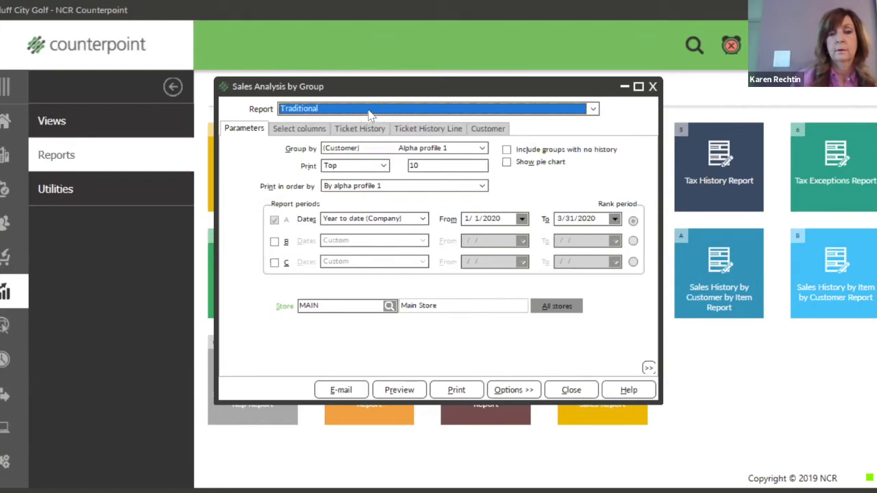
click(593, 110)
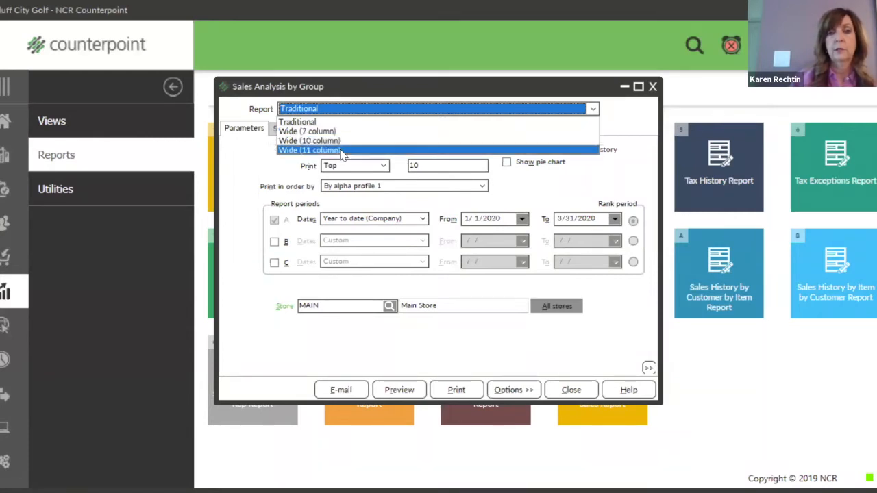
click(346, 113)
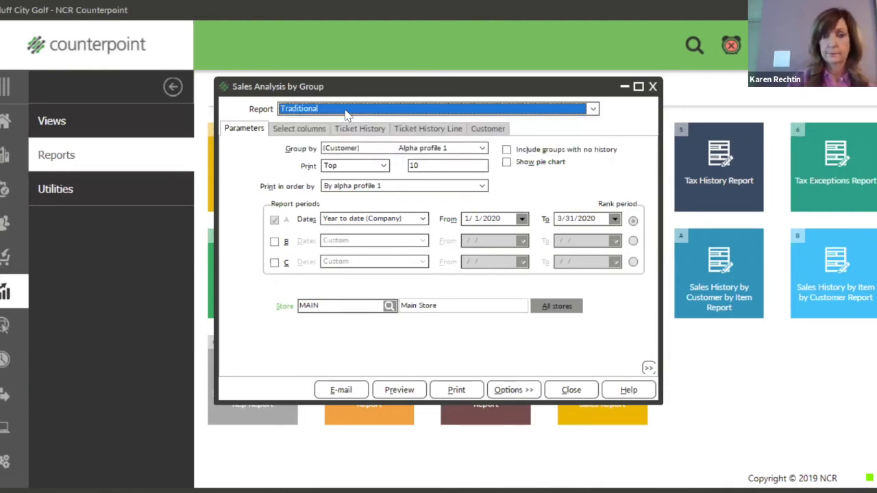
click(596, 113)
click(396, 130)
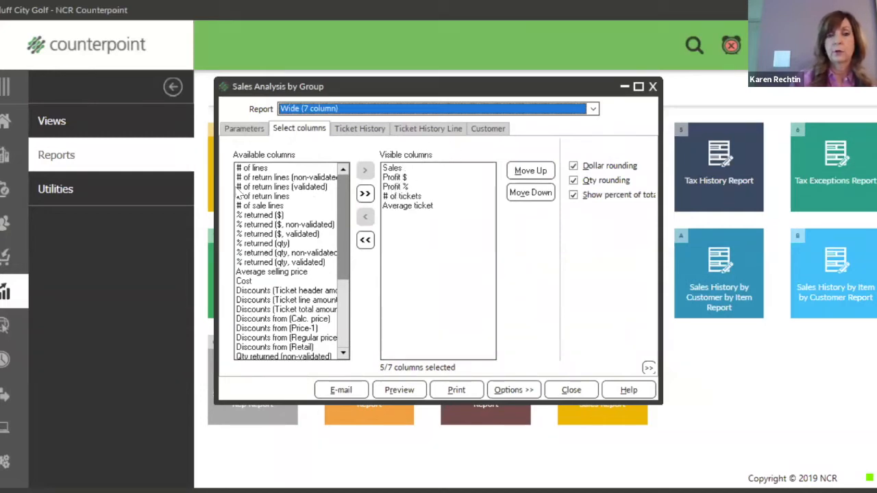
Add the # of lines and % returned (qty) columns and move Average ticket above # of tickets.
double_click(252, 169)
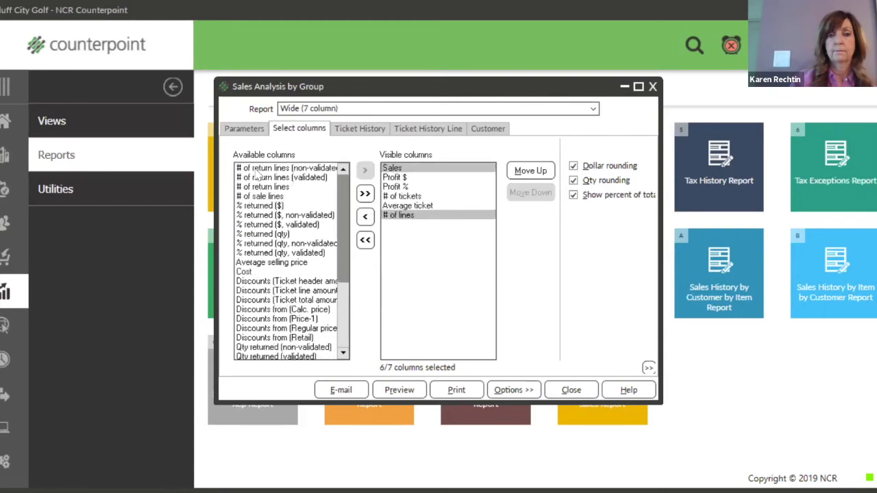
click(253, 234)
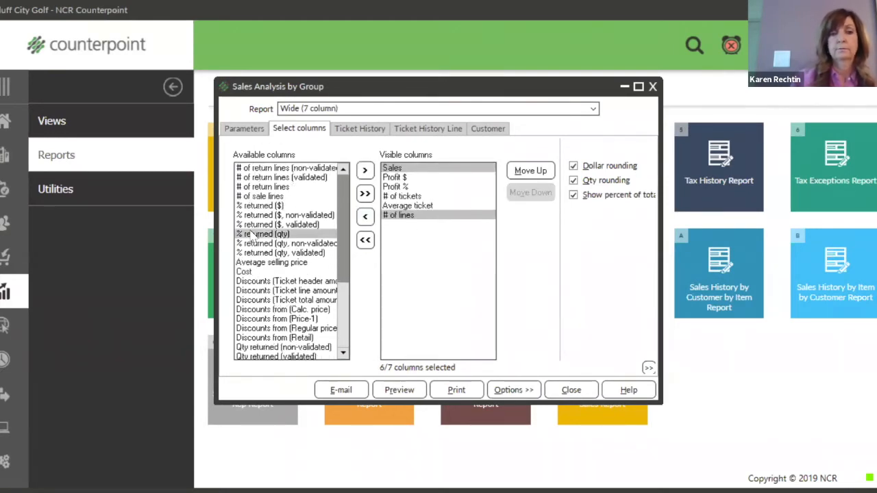
double_click(253, 234)
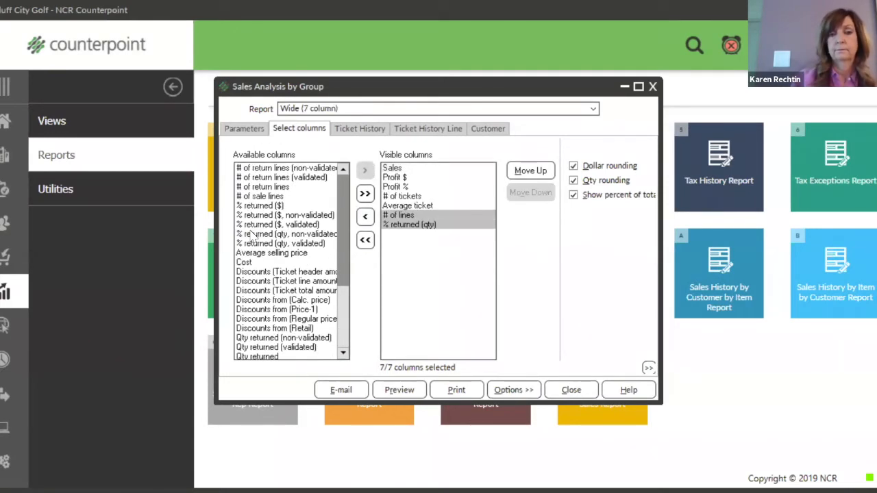
double_click(268, 309)
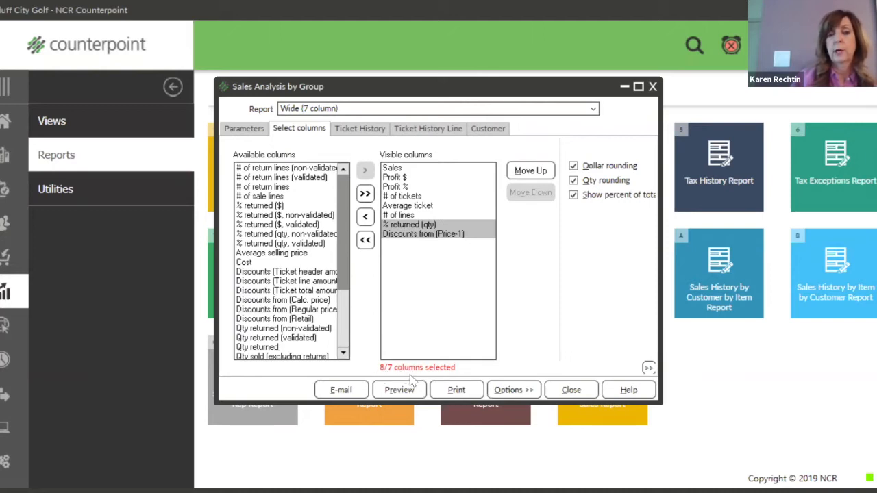
click(449, 236)
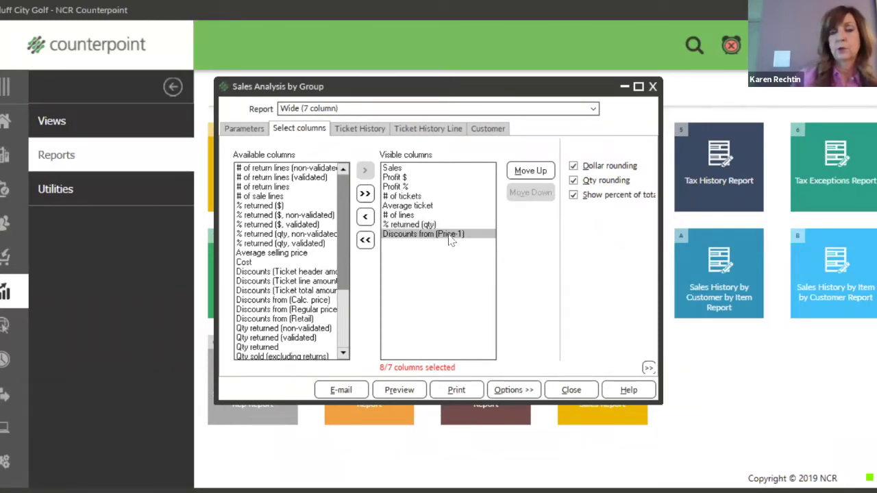
double_click(449, 236)
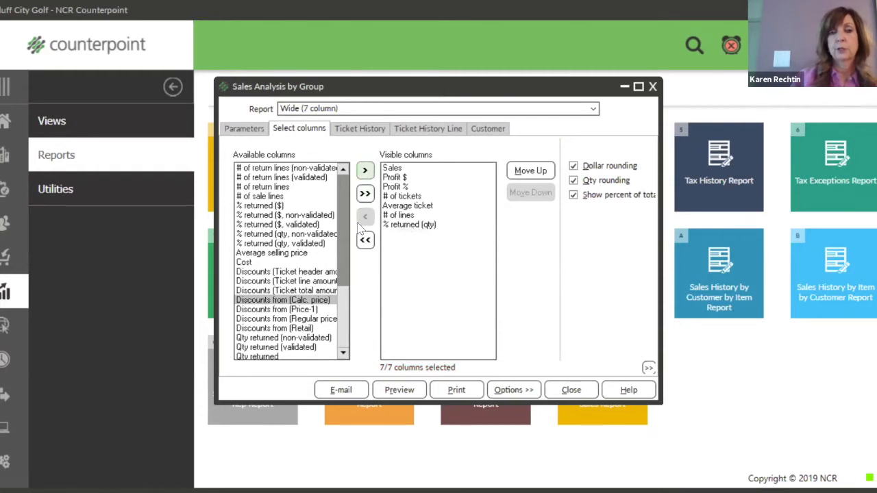
click(403, 206)
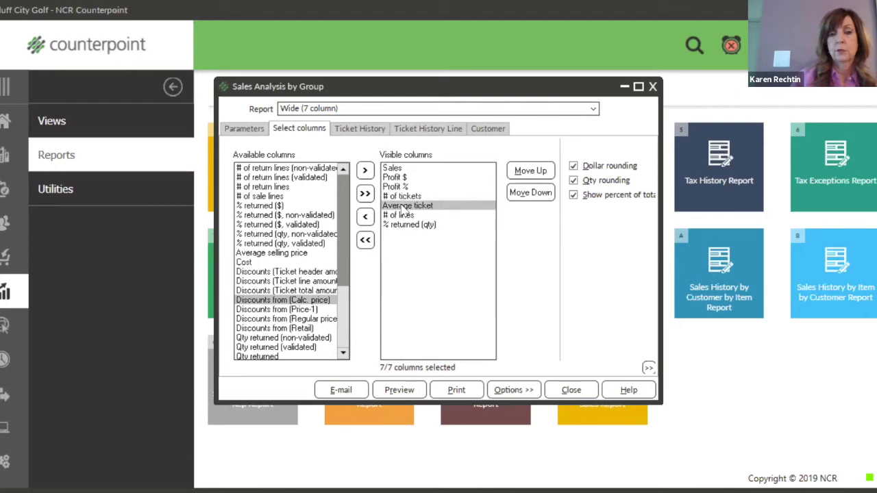
click(527, 172)
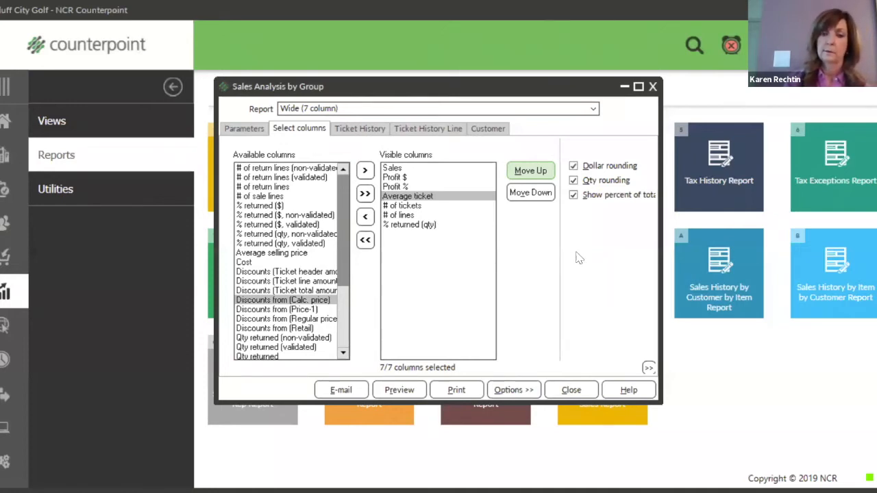
Preview the seven-column report, then check the printer list in Printer setup without changing it.
click(405, 390)
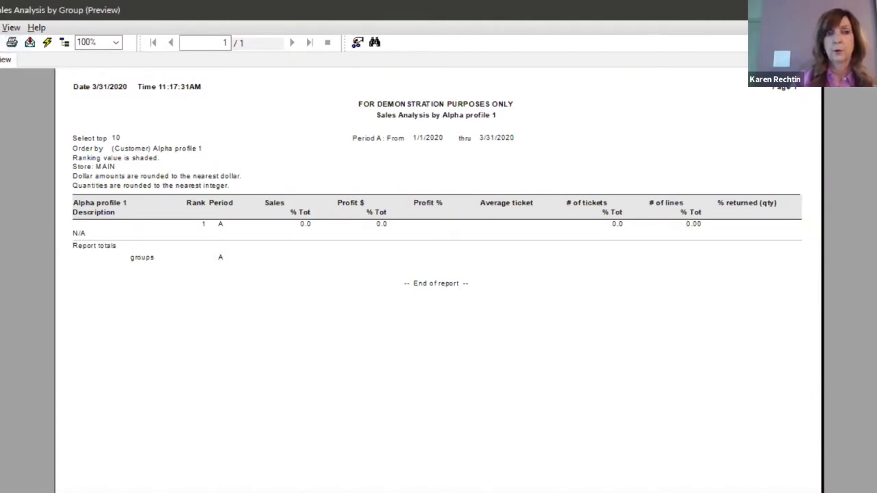
click(0, 27)
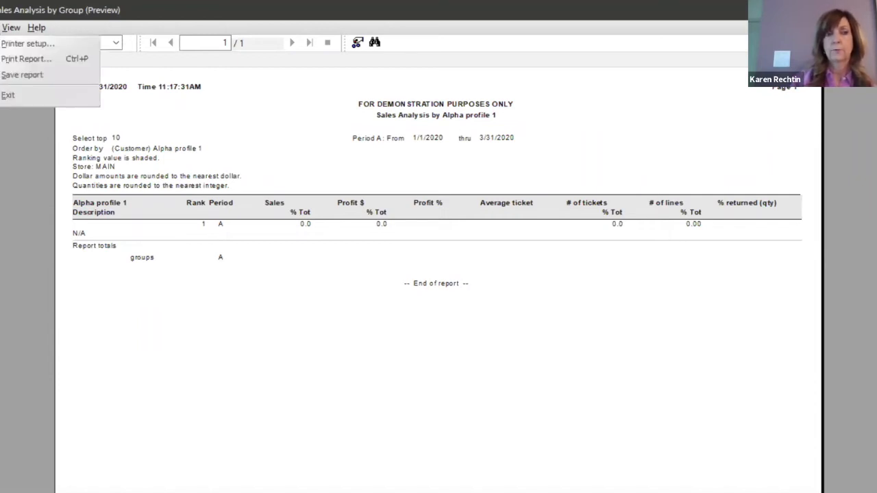
click(4, 45)
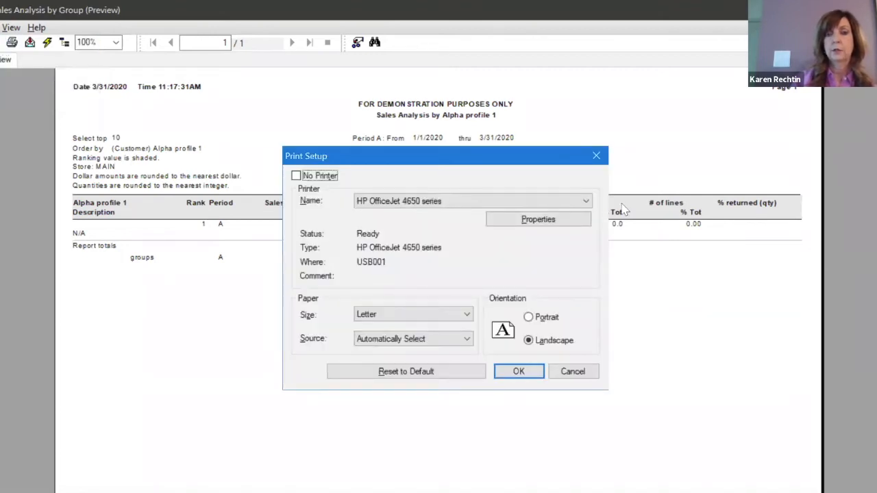
click(585, 202)
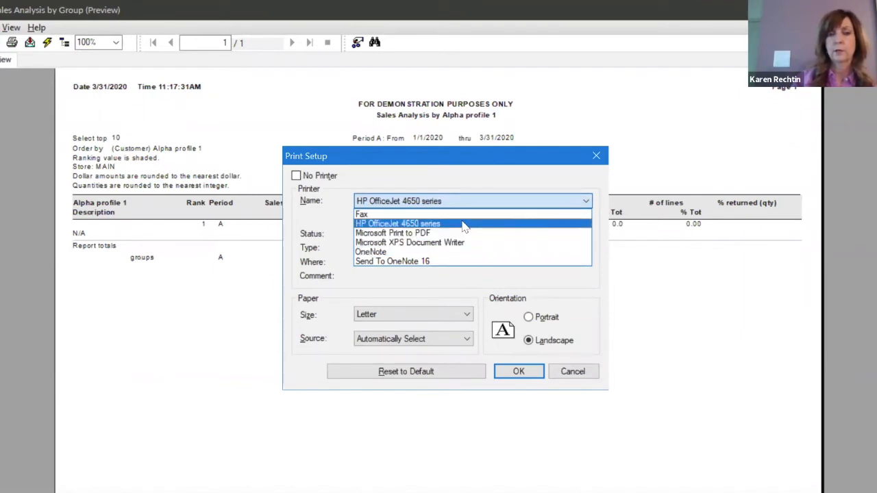
click(579, 372)
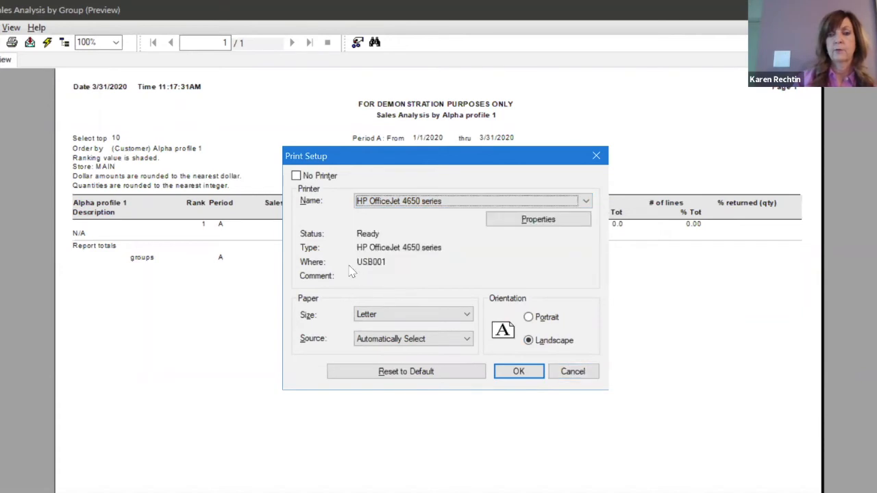
click(598, 157)
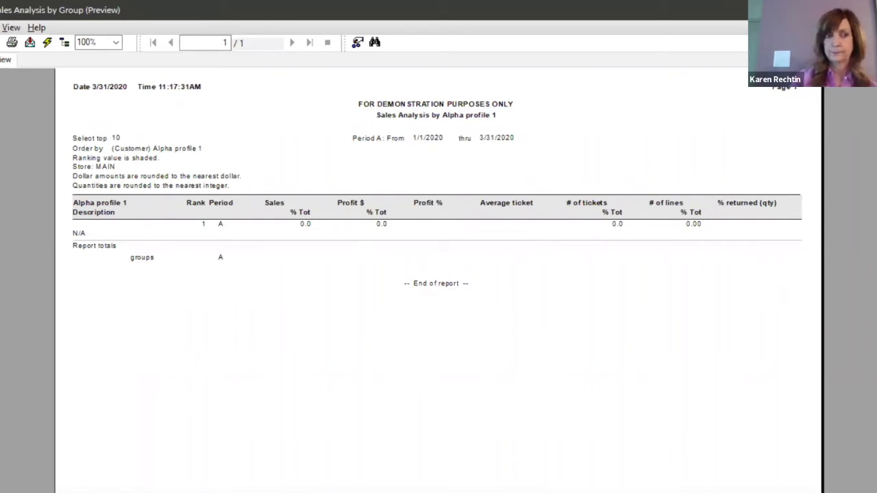
click(30, 43)
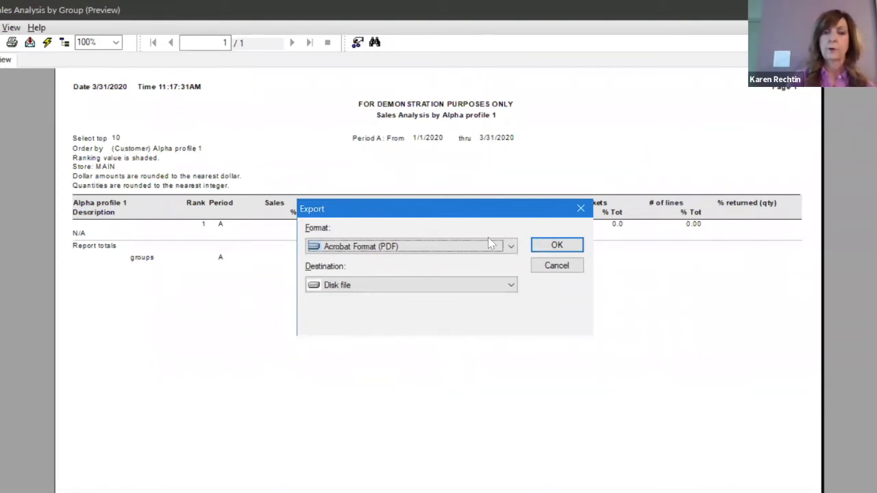
click(511, 247)
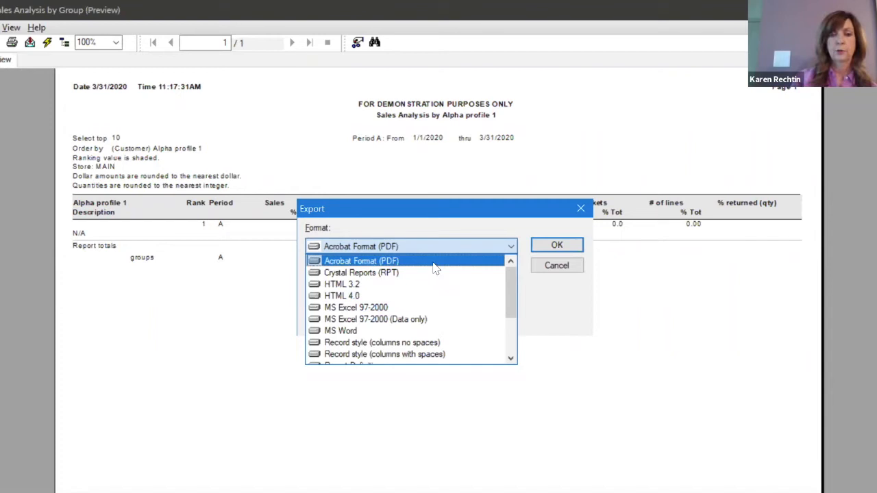
scroll(511, 286, down, 1)
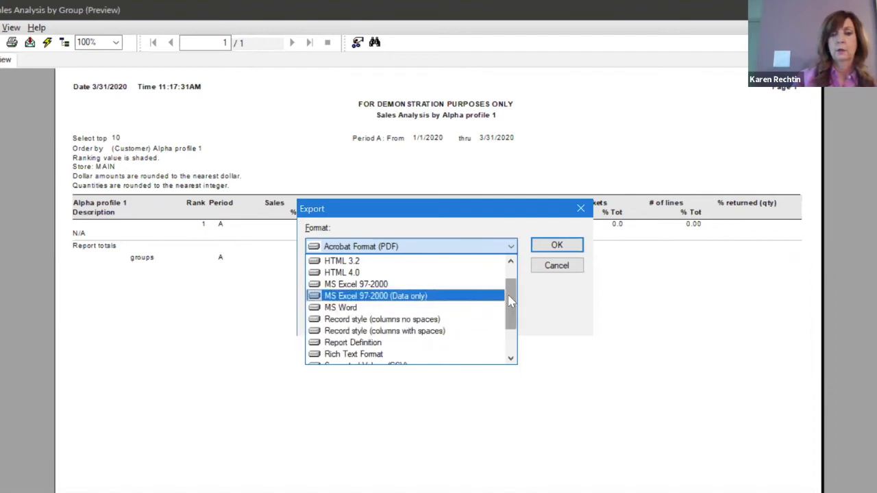
drag(510, 309, 510, 322)
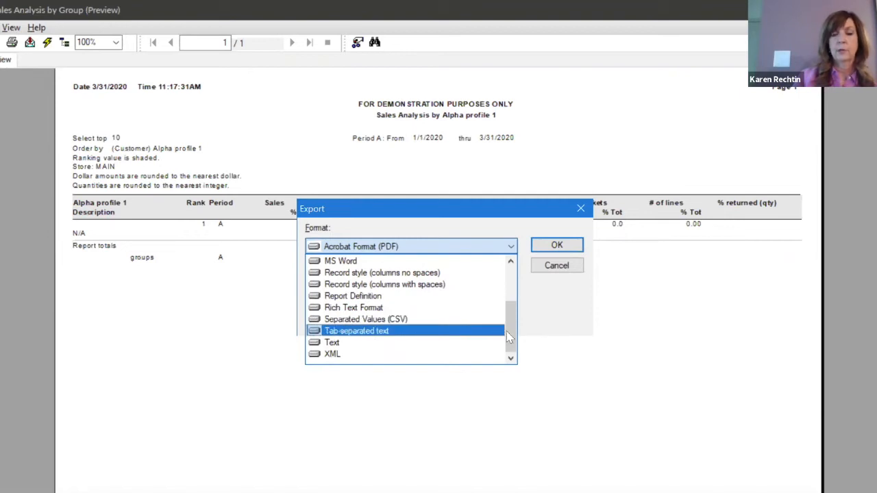
drag(512, 333, 507, 287)
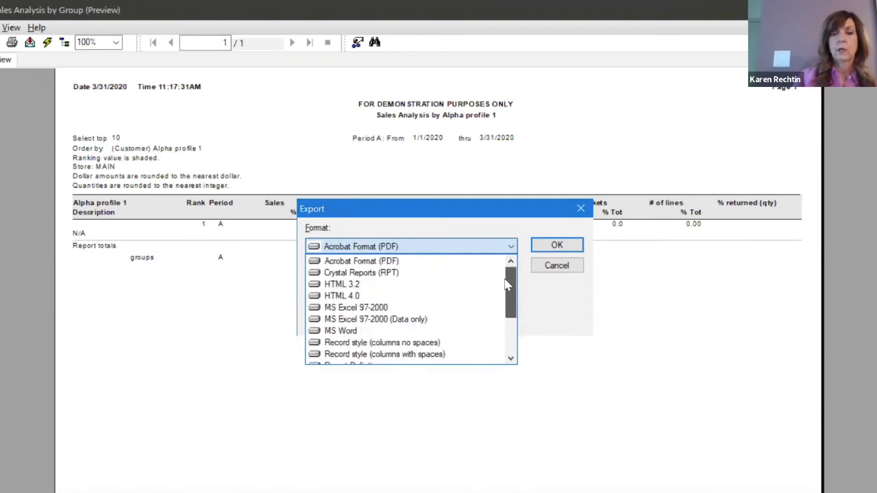
click(552, 249)
click(552, 248)
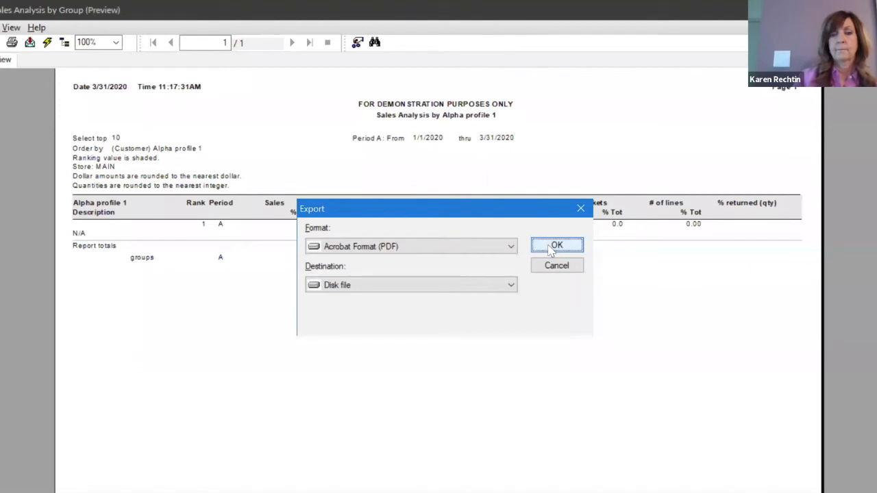
click(553, 248)
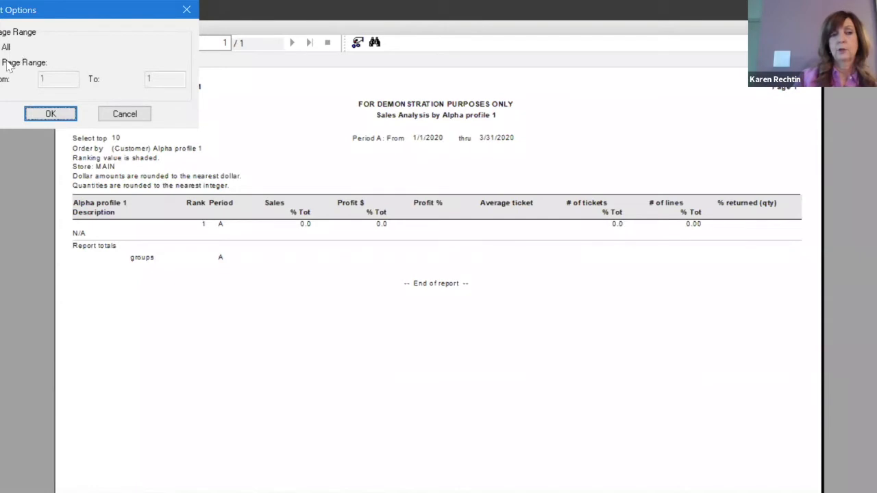
click(61, 113)
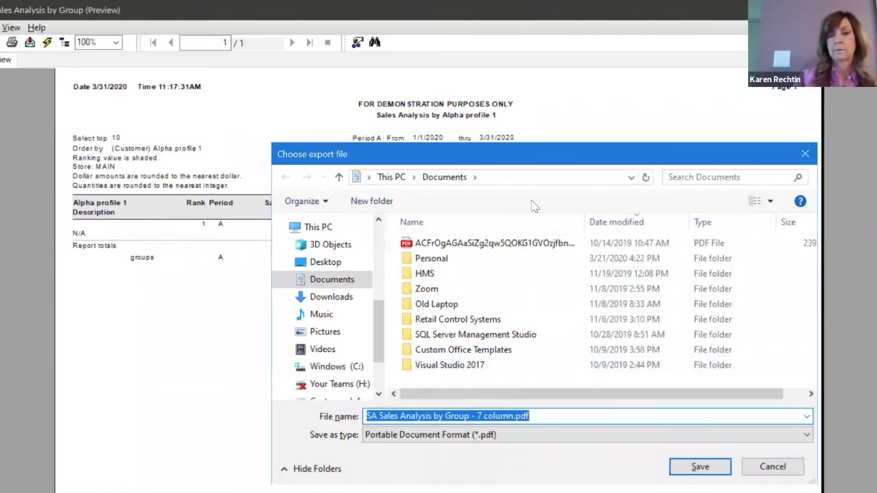
click(773, 466)
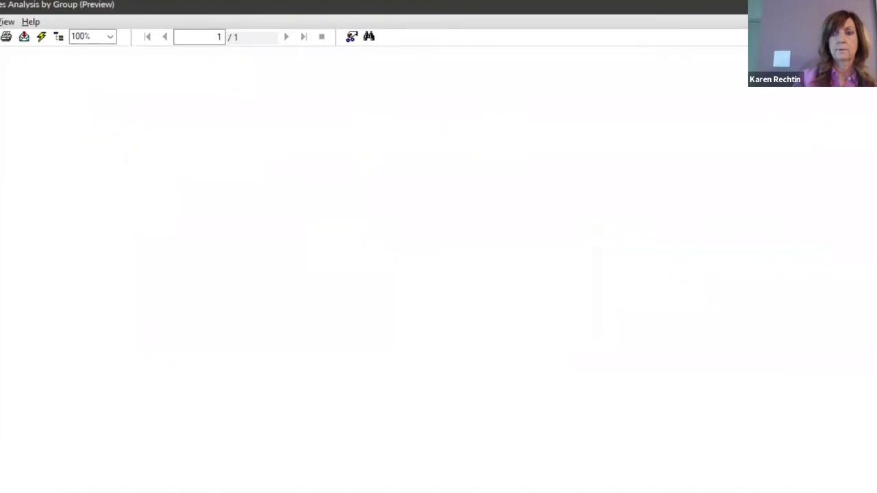
Close the report preview and open the report's E-mail Parameters.
click(868, 6)
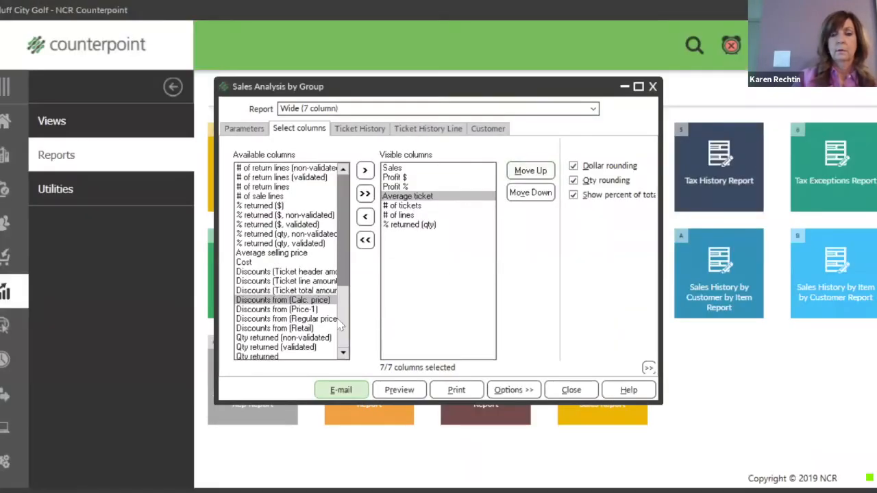
click(342, 393)
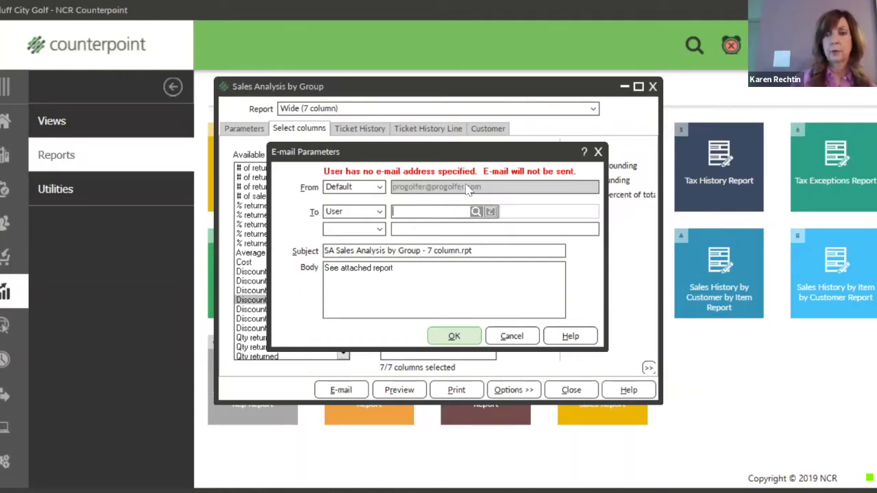
Set the recipient to Custom and enter the recipient's e-mail address, correcting its '.com' ending.
click(380, 212)
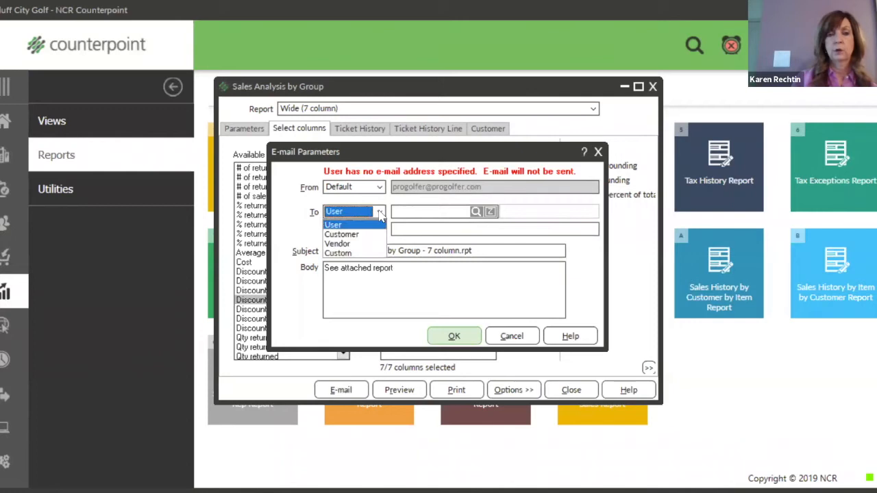
click(356, 253)
click(405, 231)
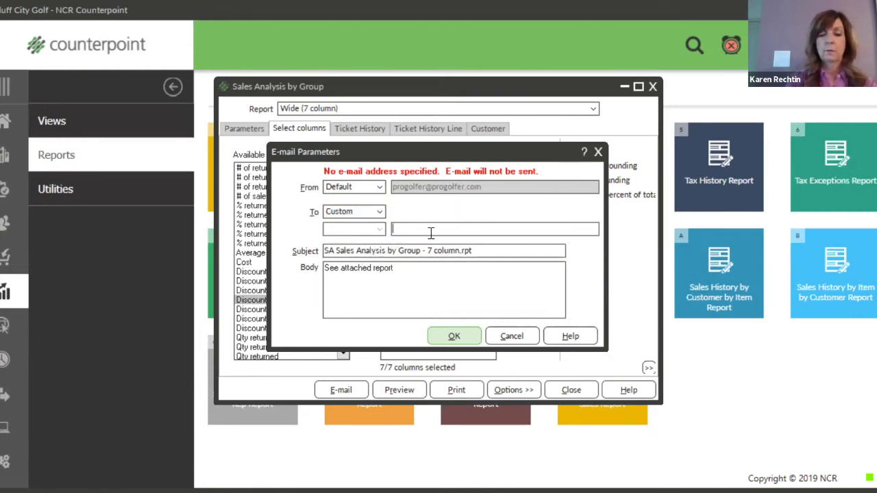
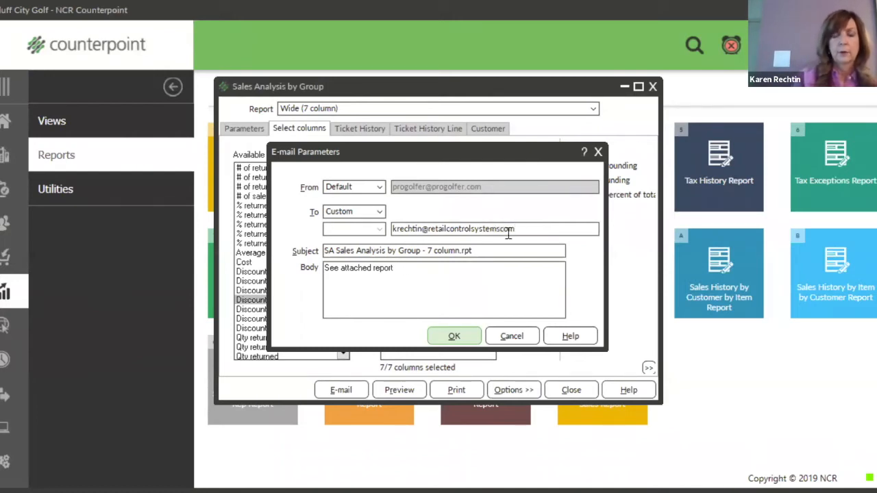
drag(480, 251, 364, 250)
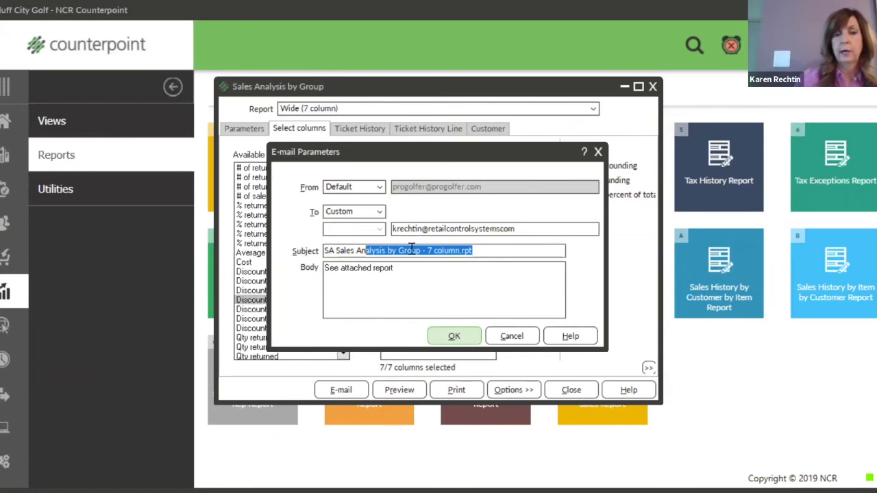
click(379, 212)
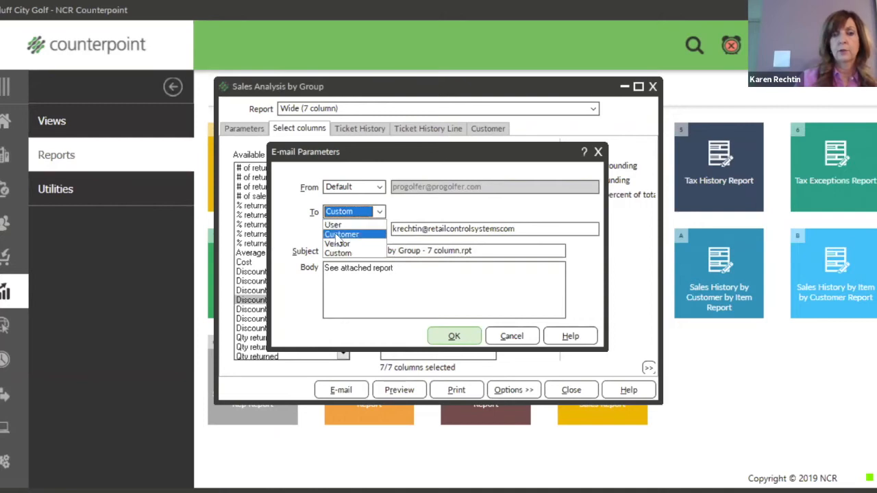
click(380, 212)
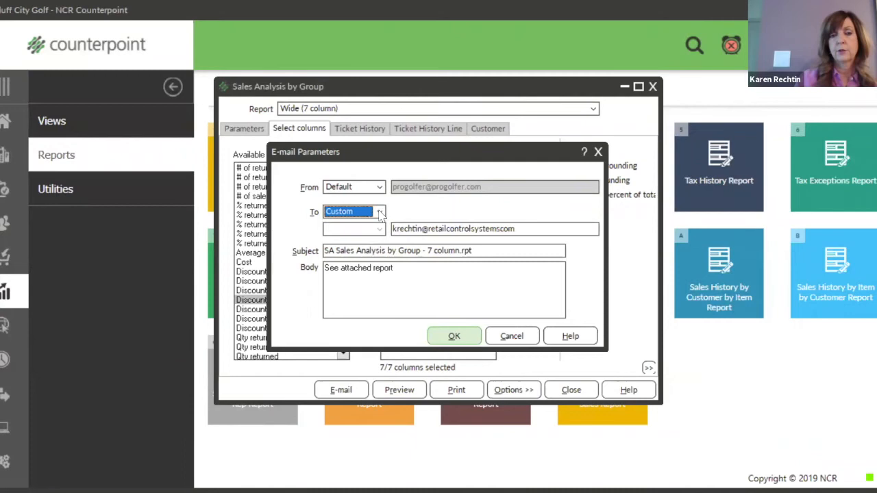
Cancel the E-mail Parameters dialog without sending.
click(514, 336)
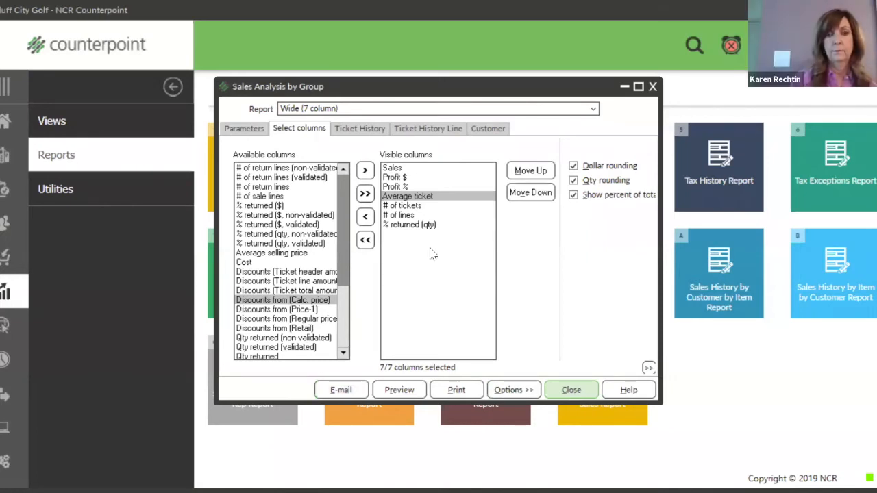
Close the Sales Analysis by Group report and open Items maintenance from the Inventory area.
click(571, 391)
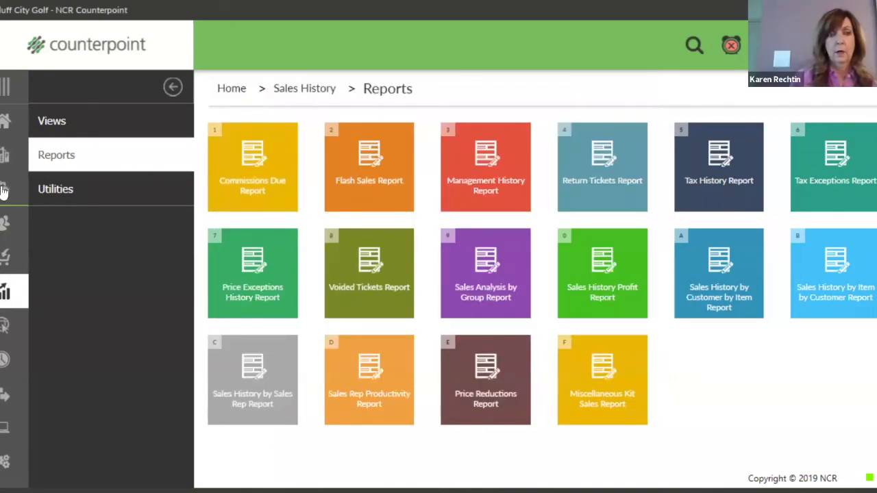
click(4, 190)
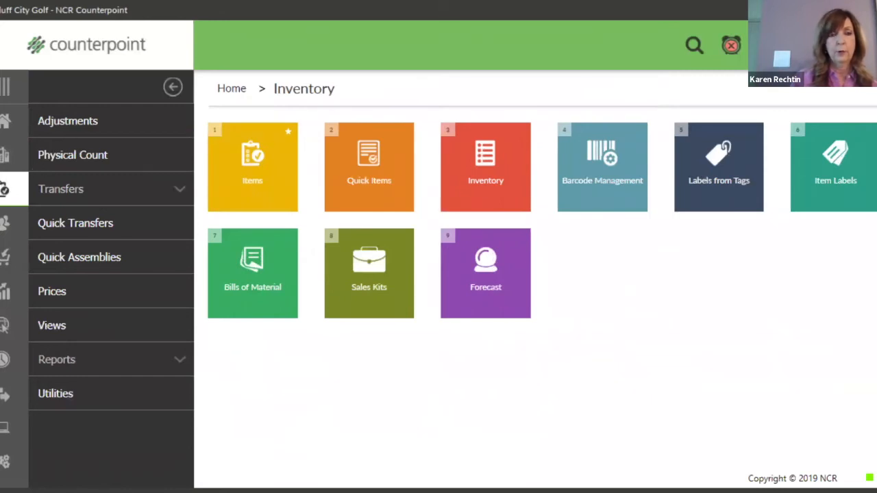
click(4, 157)
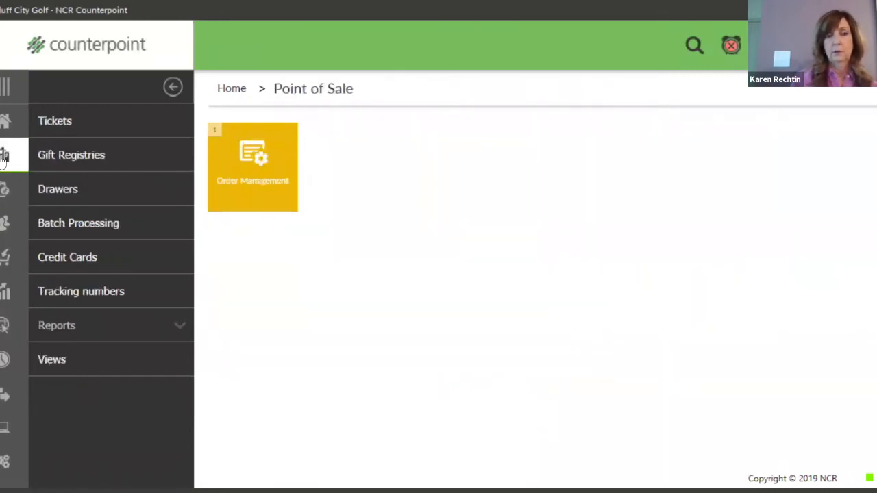
click(5, 191)
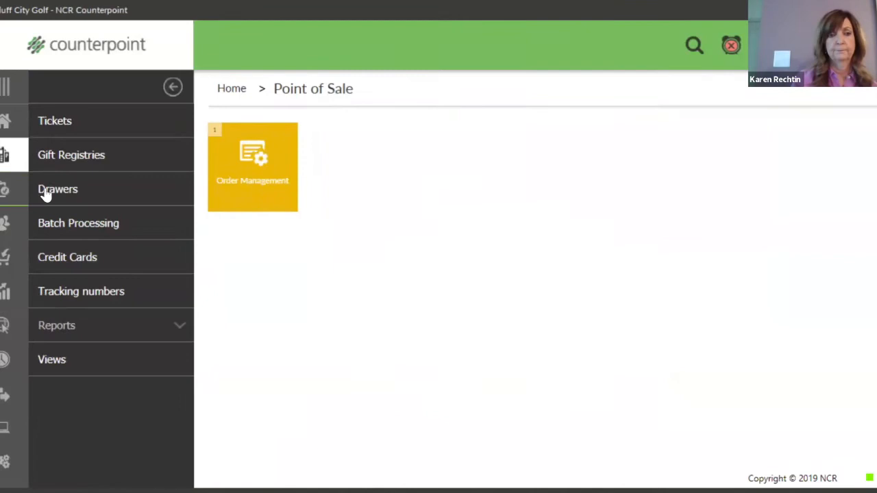
click(253, 193)
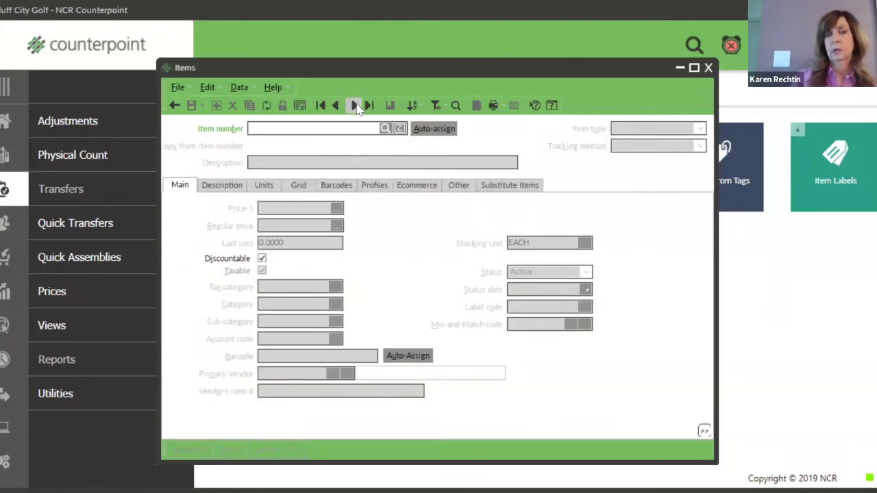
Step to the next item record in the Items form.
click(354, 105)
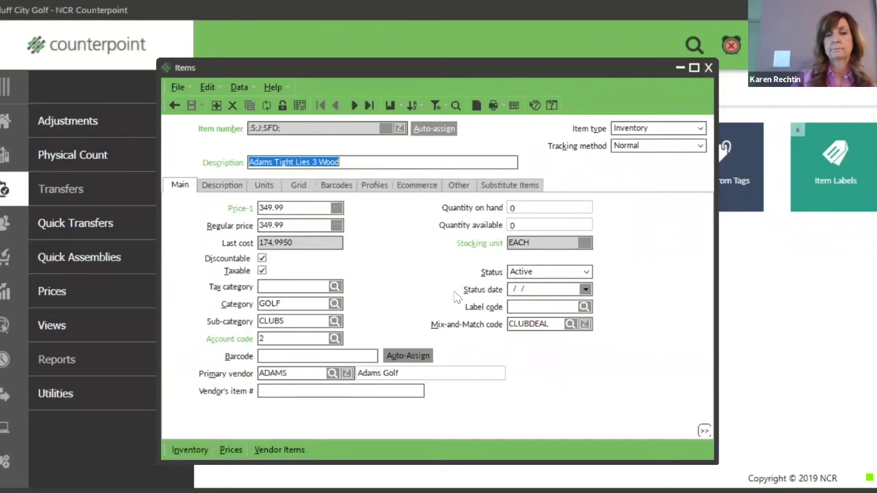
Switch the Items form labels to Labels as FieldNames/ControlNames.
right_click(253, 74)
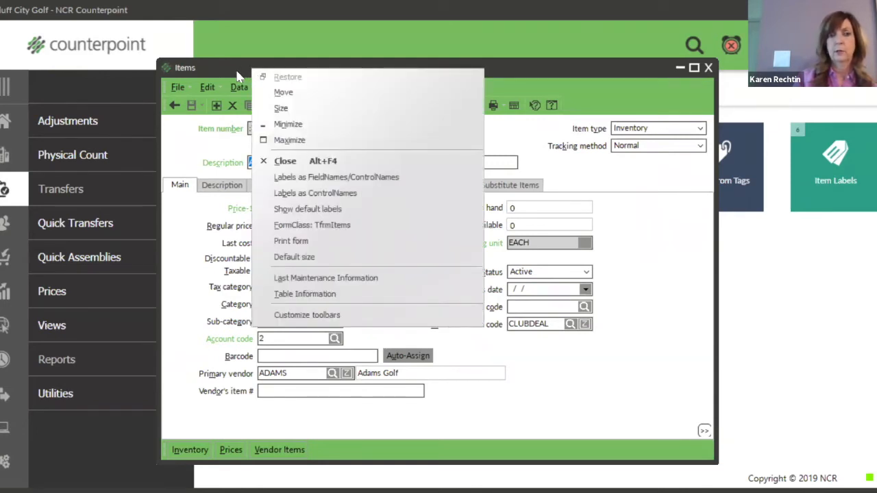
click(312, 177)
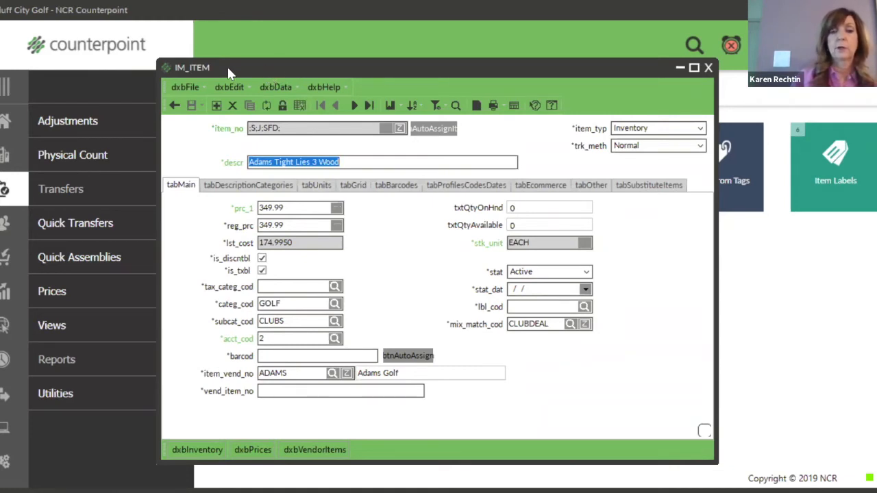
Close the IM_ITEM window to return to the Inventory menu.
click(709, 68)
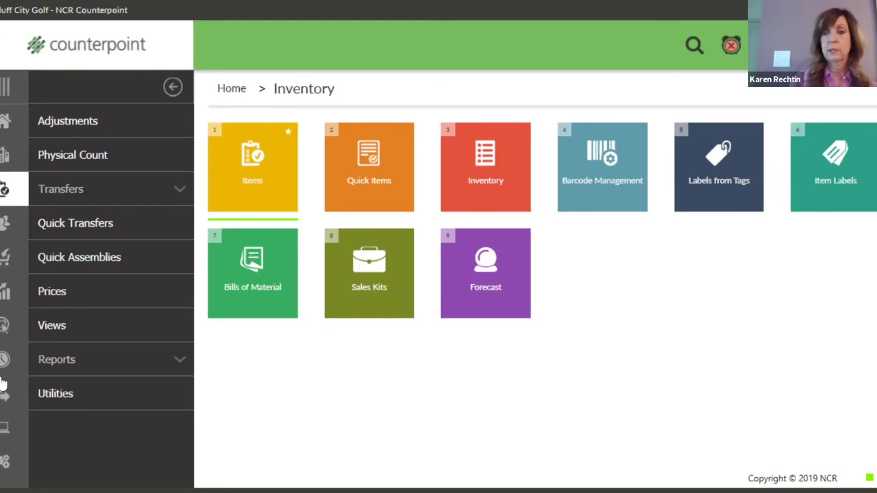
Open the MGR user record from System setup Users and show its Contacts tab.
click(2, 456)
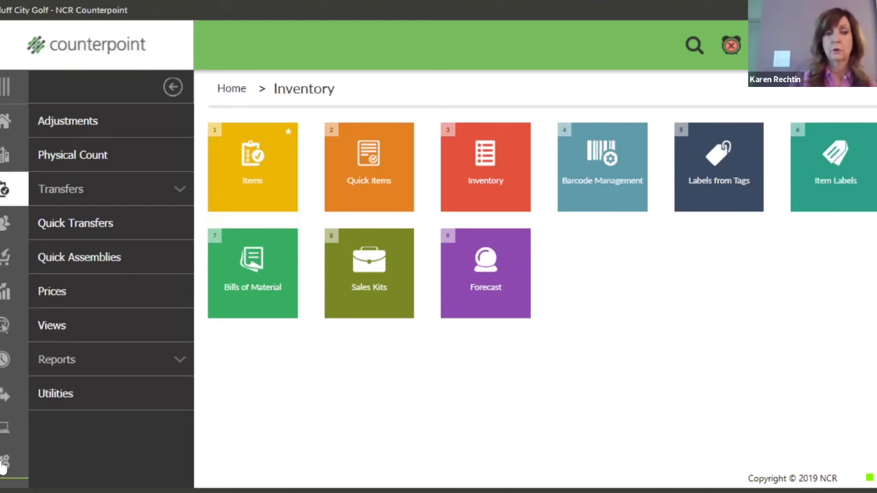
click(57, 127)
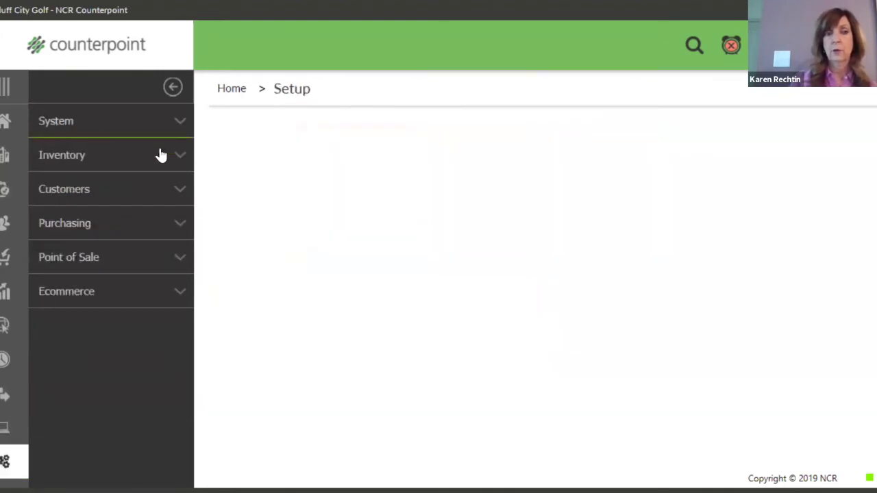
click(838, 468)
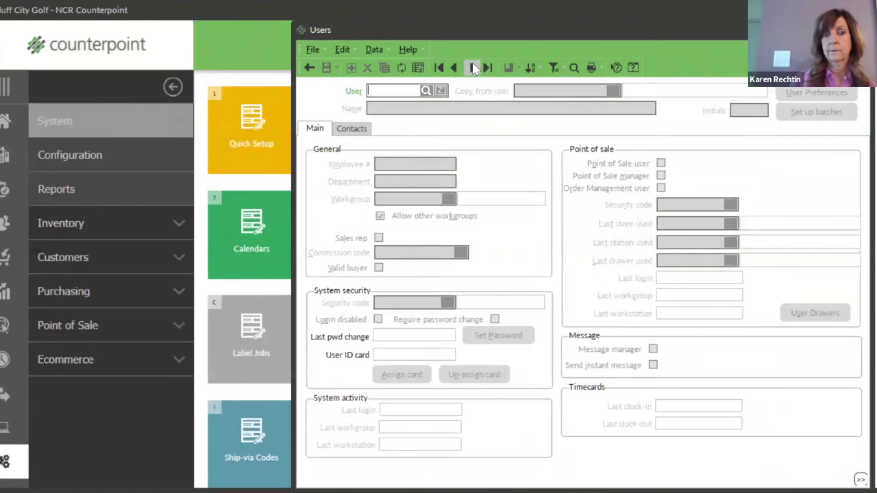
click(473, 67)
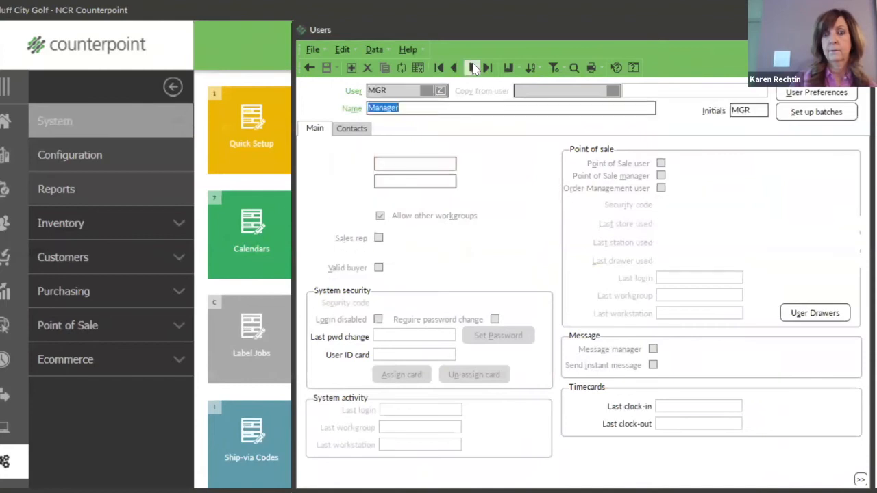
click(351, 129)
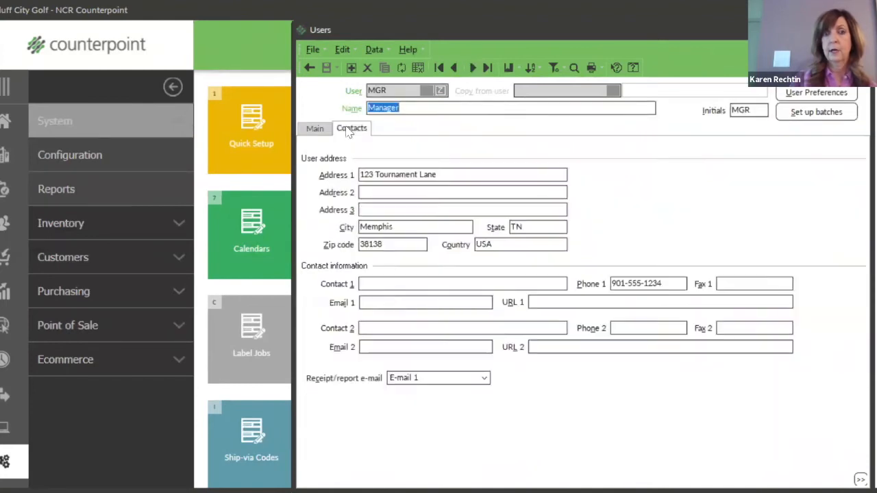
Enter test text in Email 1, clear it, and close the user record without saving.
click(366, 303)
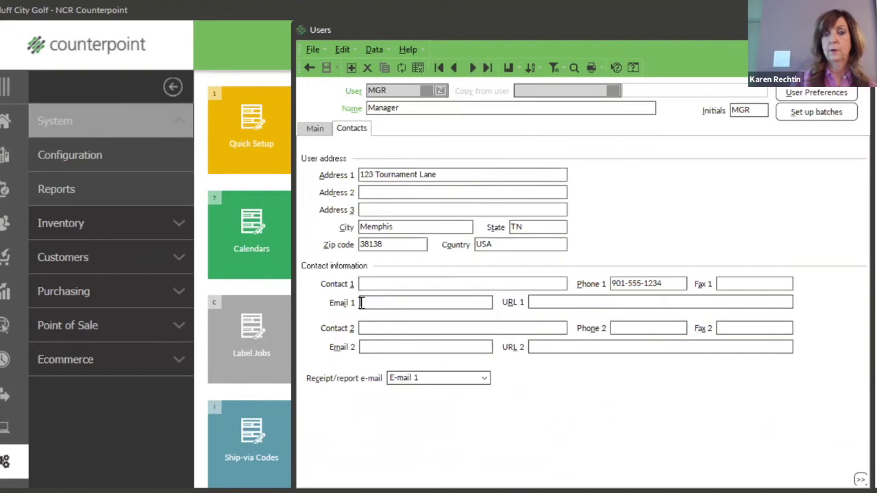
text(kd;fls;dk)
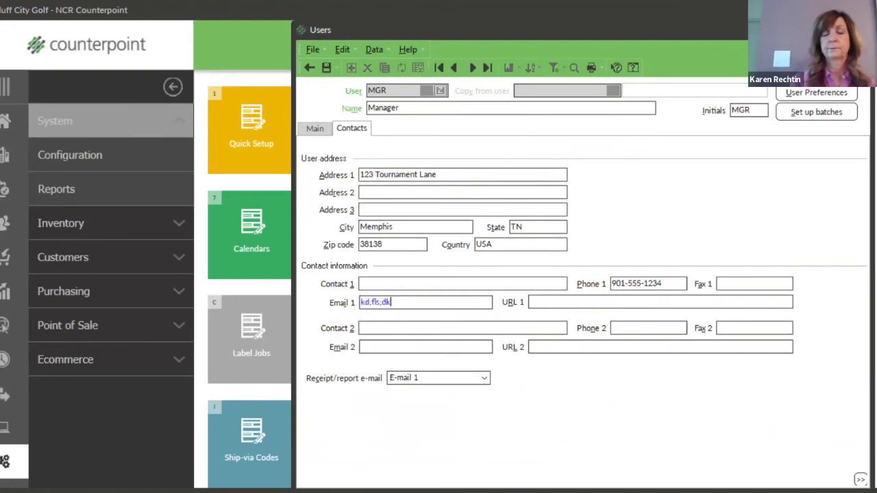
drag(407, 308, 365, 303)
key(BackSpace)
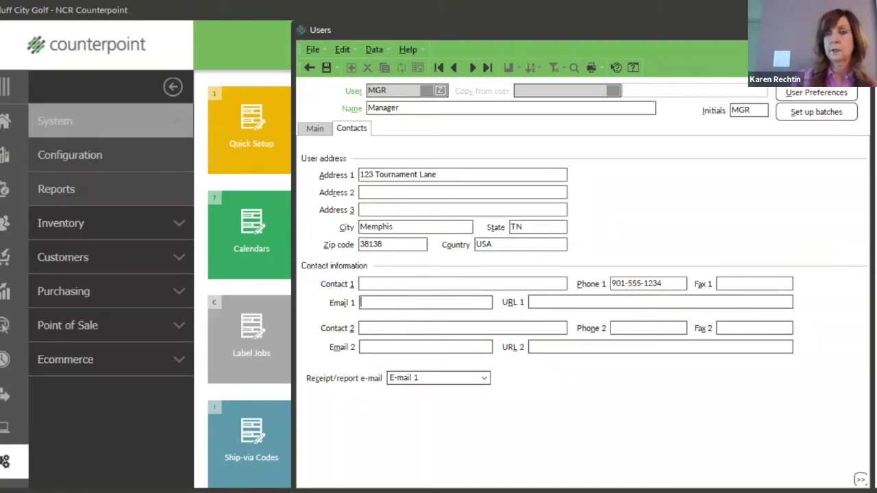
click(859, 30)
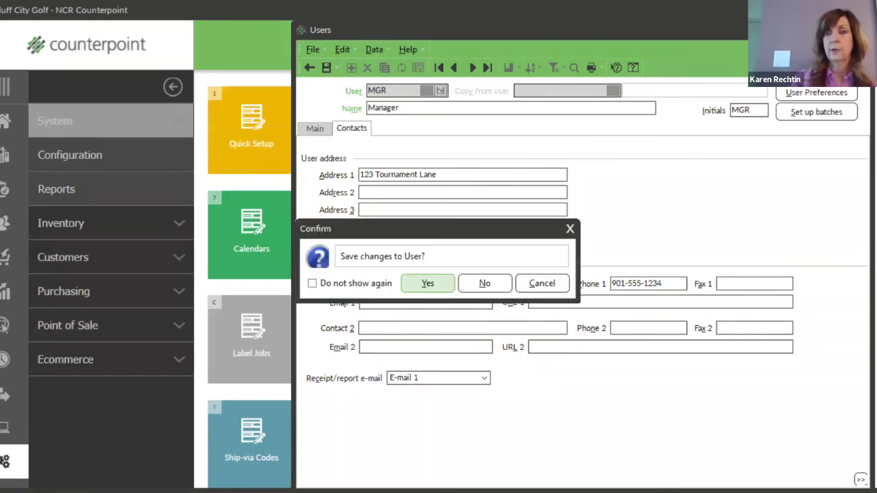
click(504, 290)
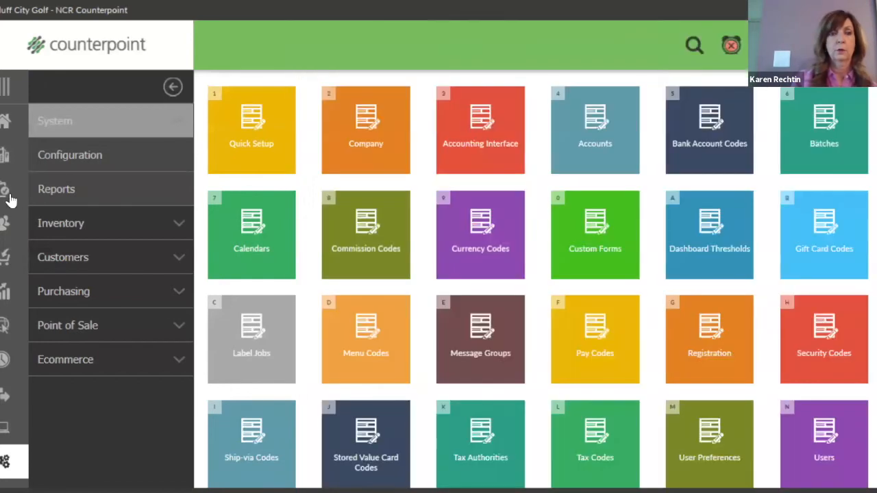
Open the first customer record in the Customers area.
click(3, 226)
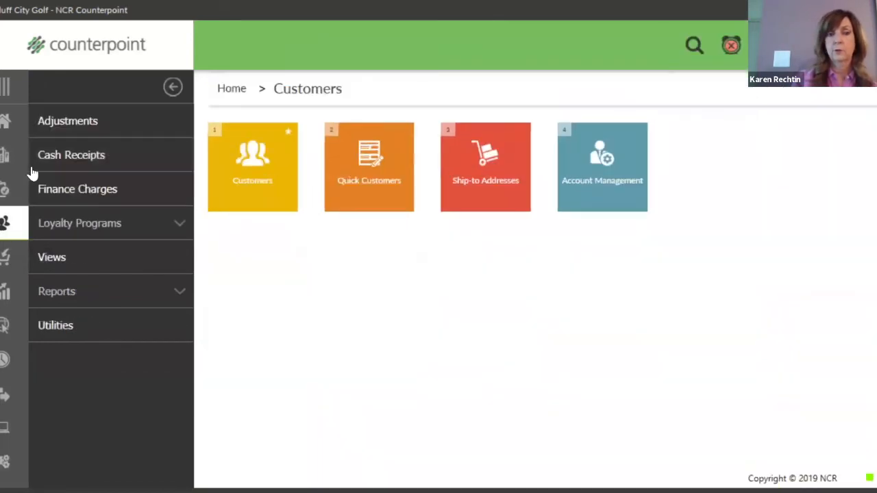
click(248, 190)
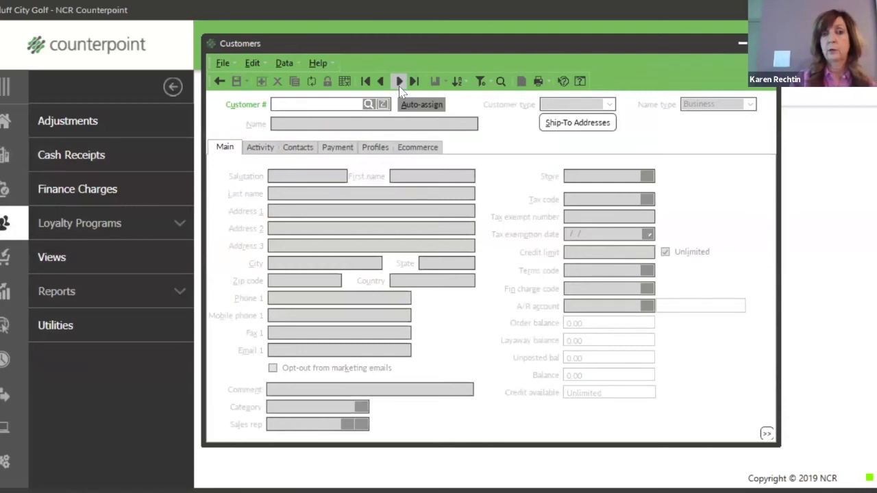
click(400, 83)
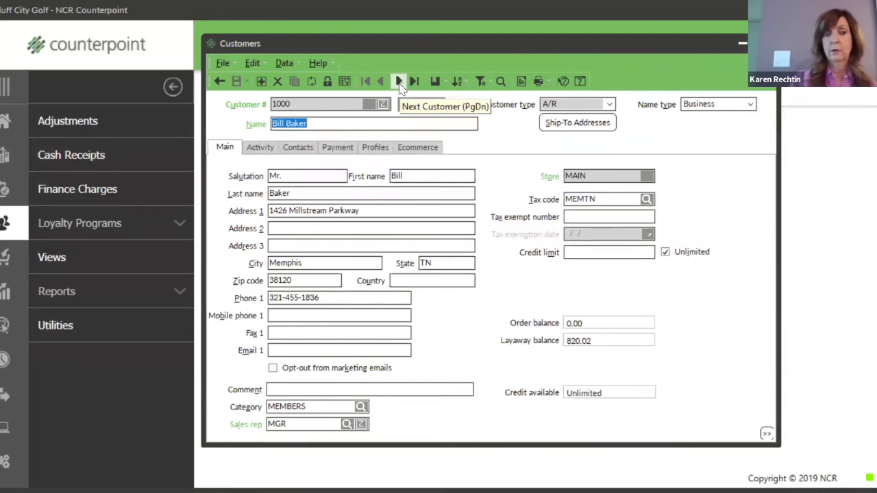
Enter test text in the customer's Email 1, clear it, and close without saving.
click(293, 350)
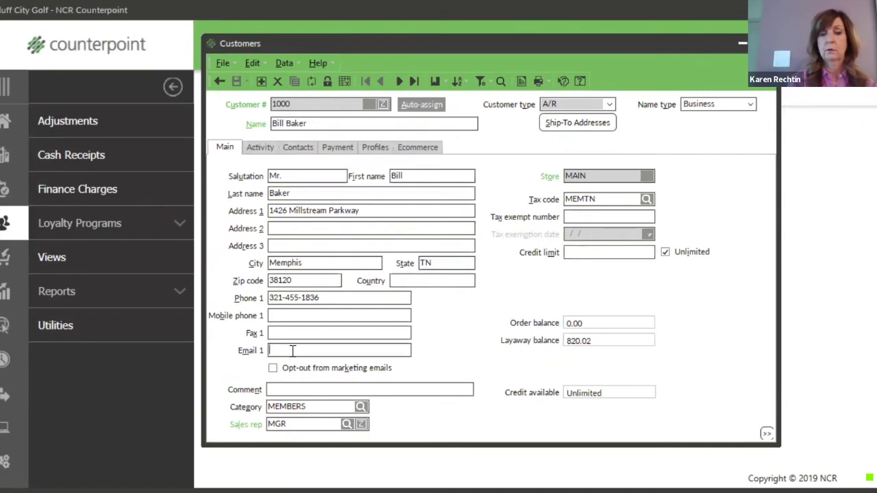
text(lskdjldjfjdlsj)
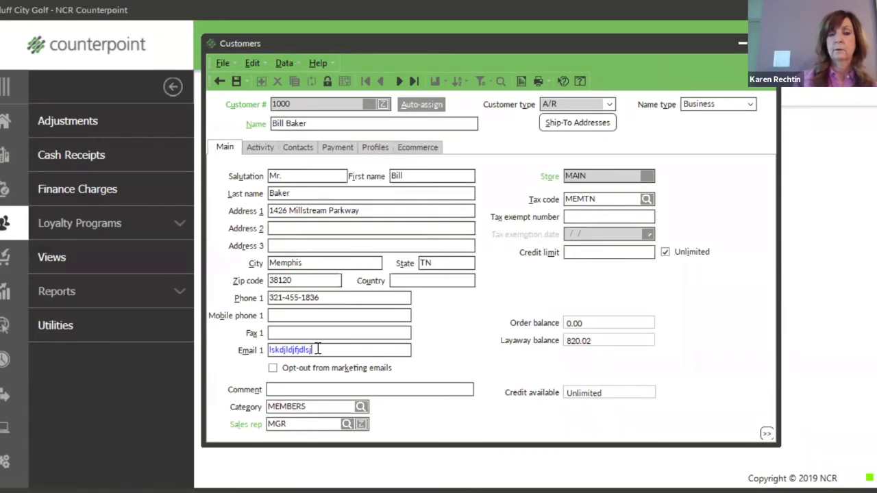
drag(315, 349, 270, 350)
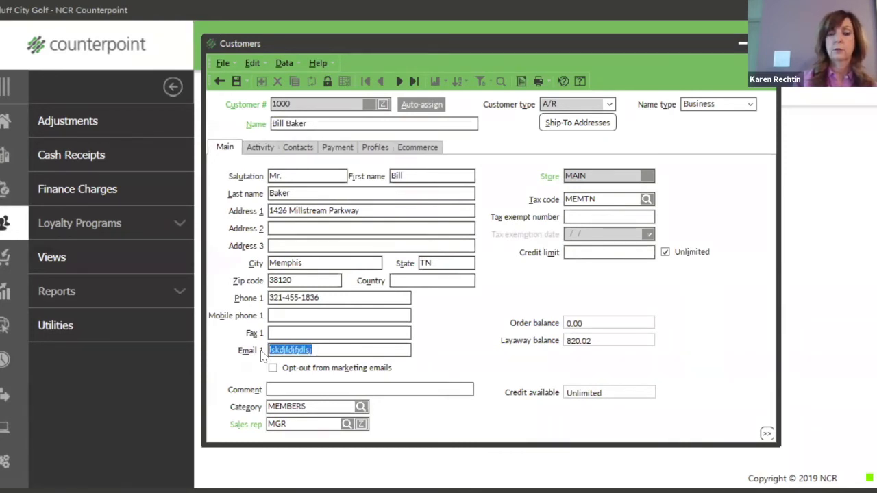
key(BackSpace)
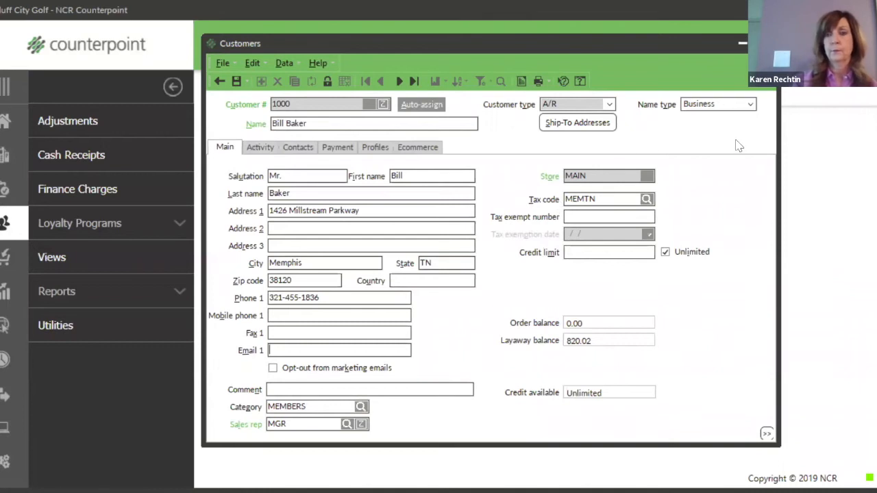
click(769, 43)
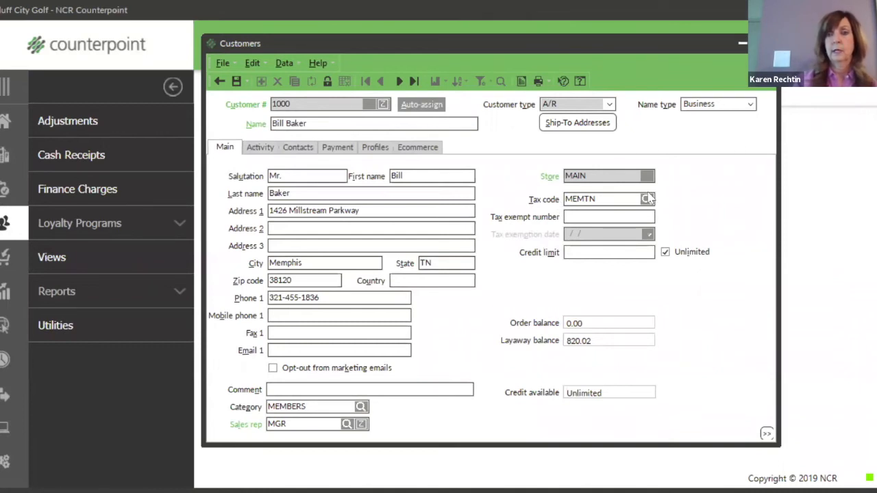
click(484, 283)
Load vendor ADAMS (Adams Golf) in Purchasing, view its contacts, then close the record.
click(9, 264)
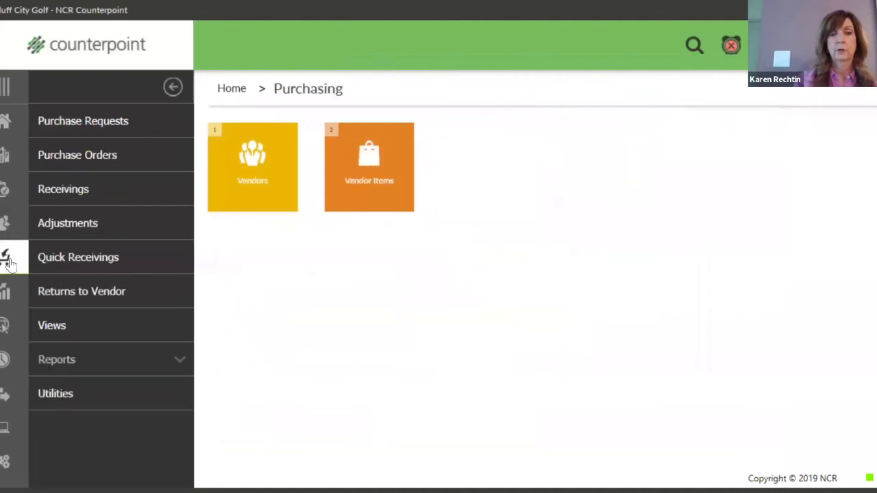
click(270, 194)
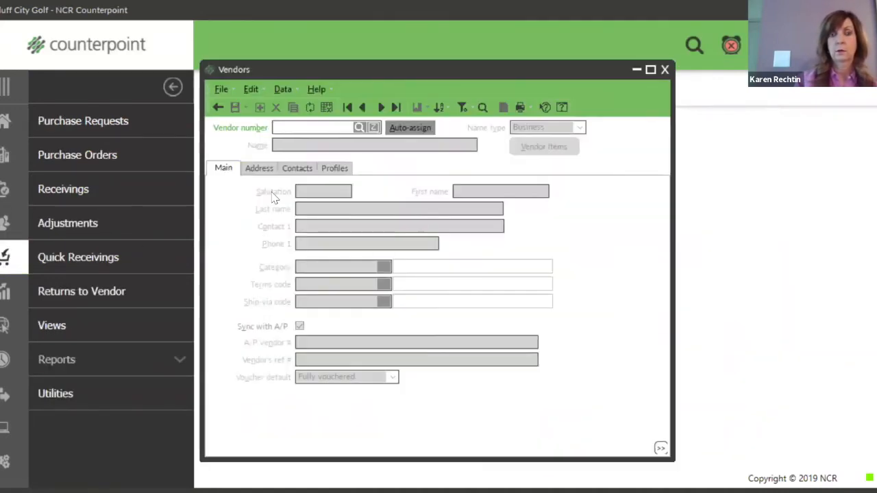
click(381, 107)
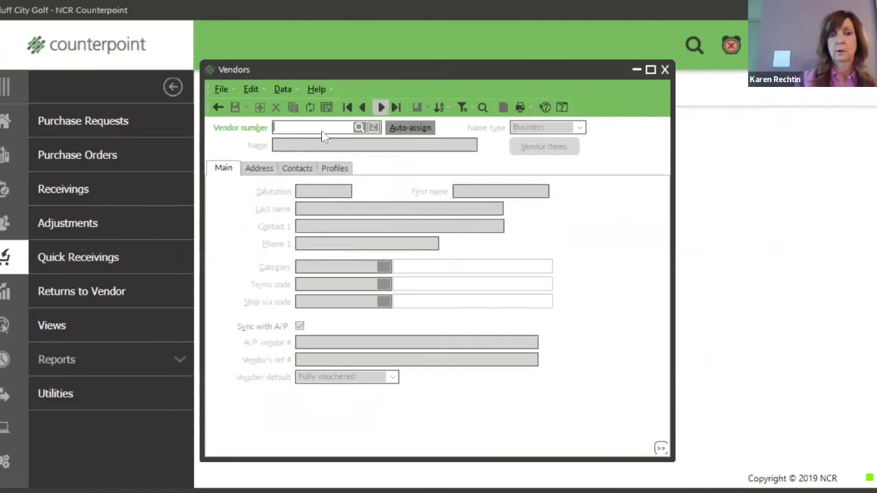
click(295, 169)
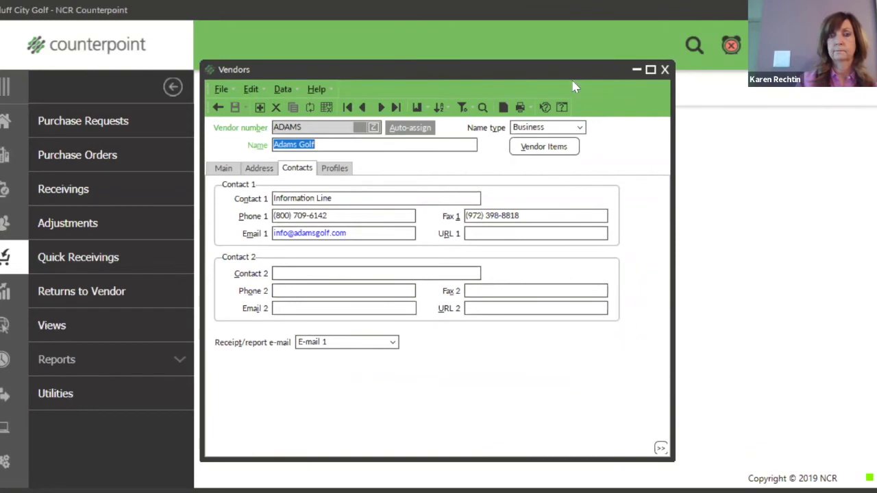
click(665, 70)
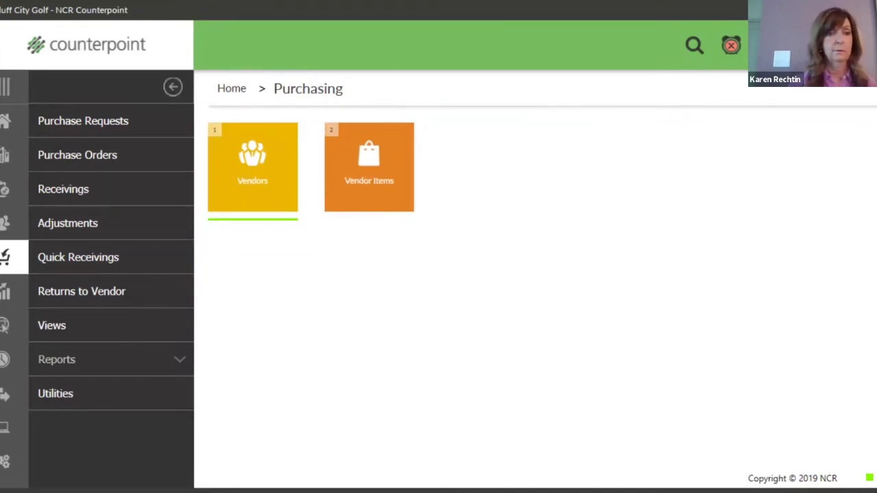
Open the Flash Sales Report from Sales History reports and move its dialog up and left.
click(7, 294)
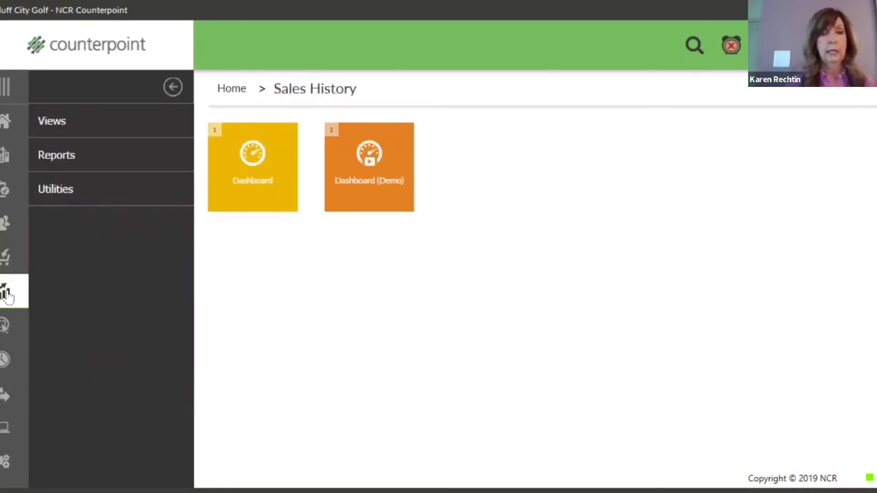
click(66, 159)
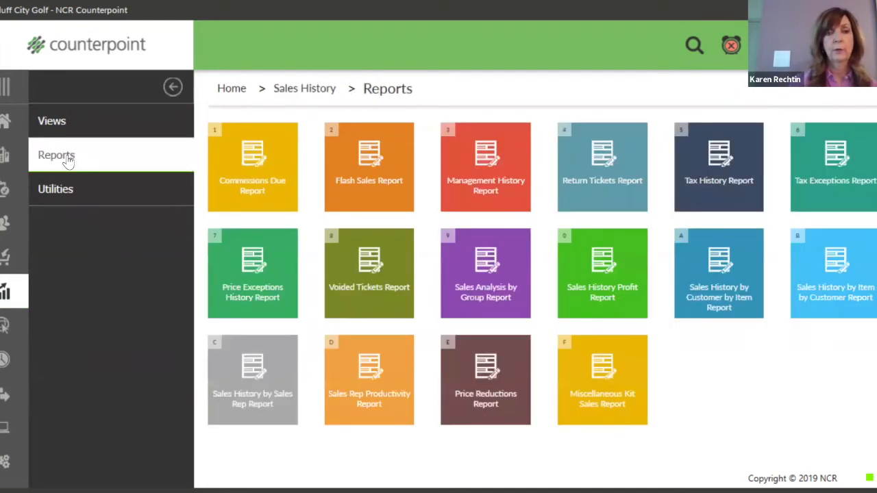
click(371, 174)
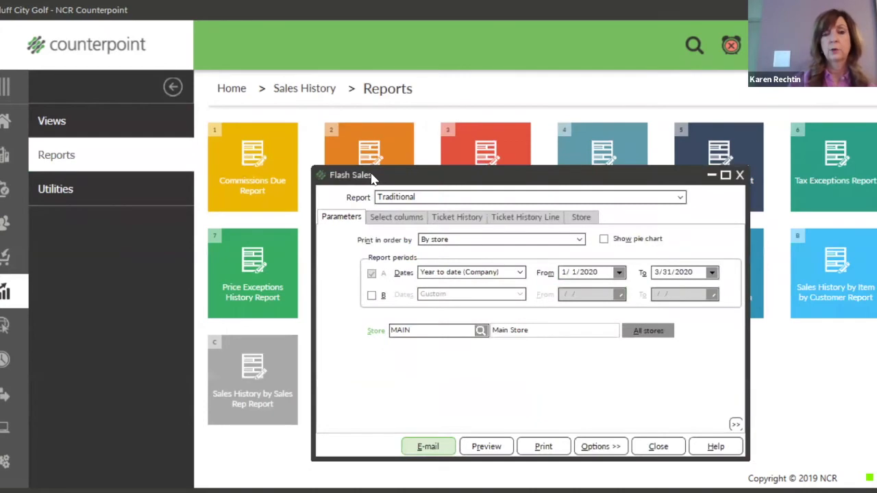
drag(388, 180, 256, 87)
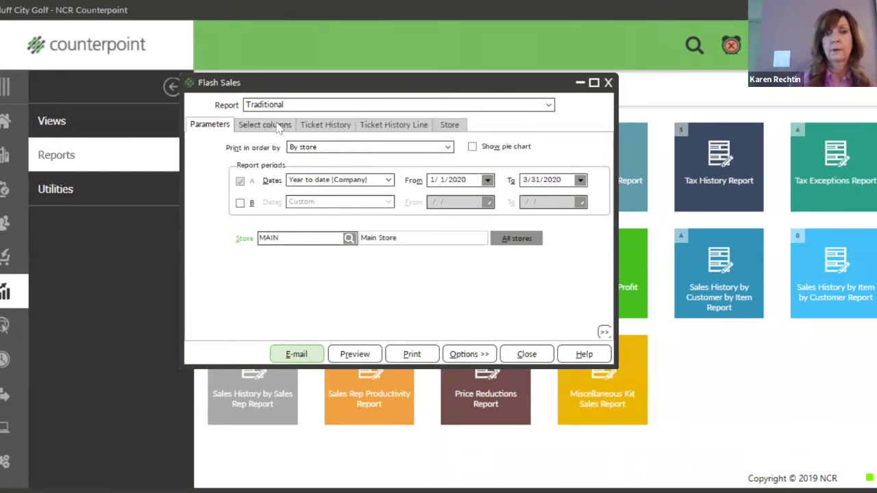
click(279, 127)
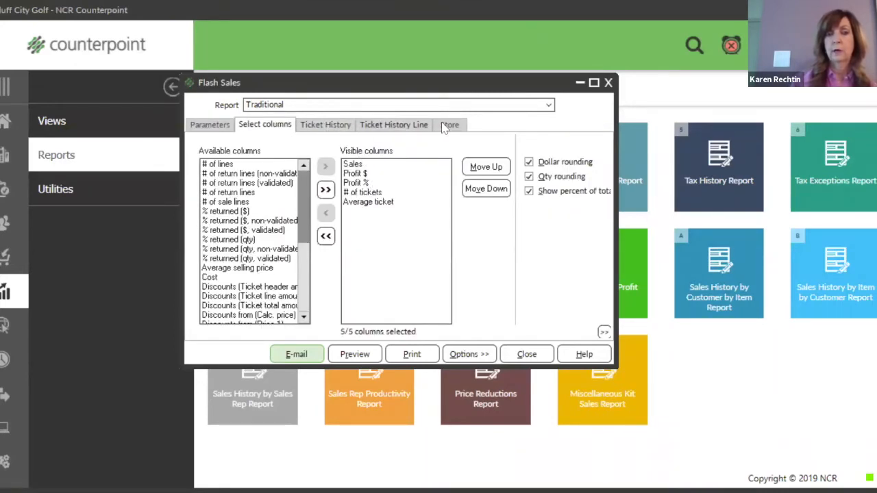
click(221, 125)
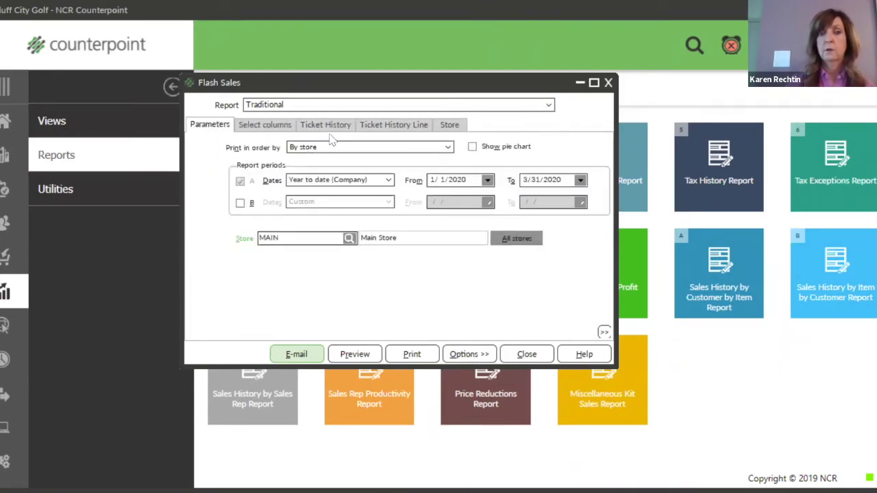
click(396, 127)
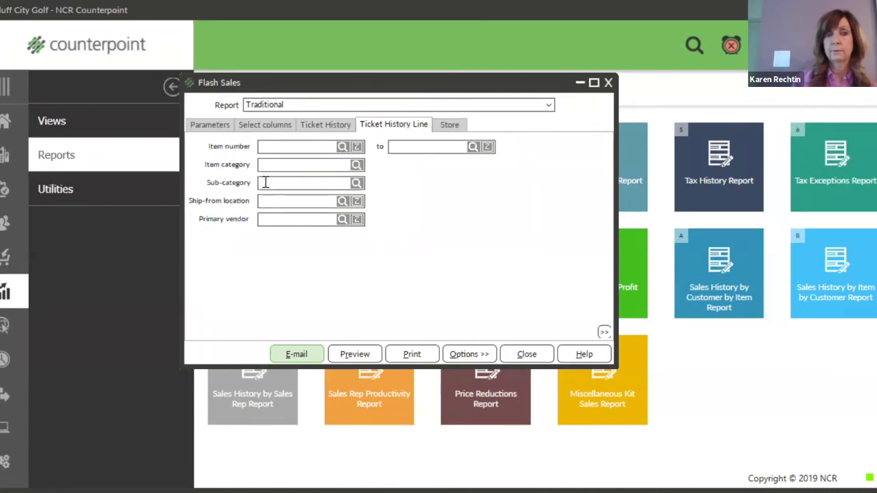
click(324, 127)
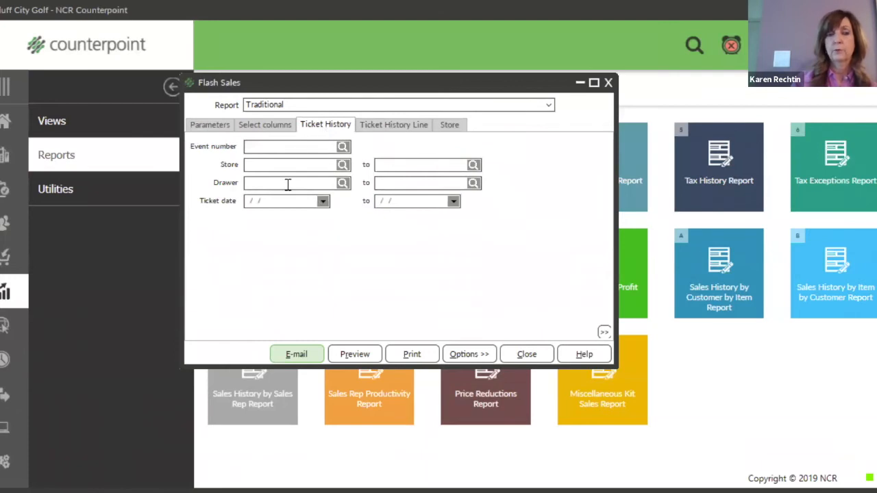
click(264, 126)
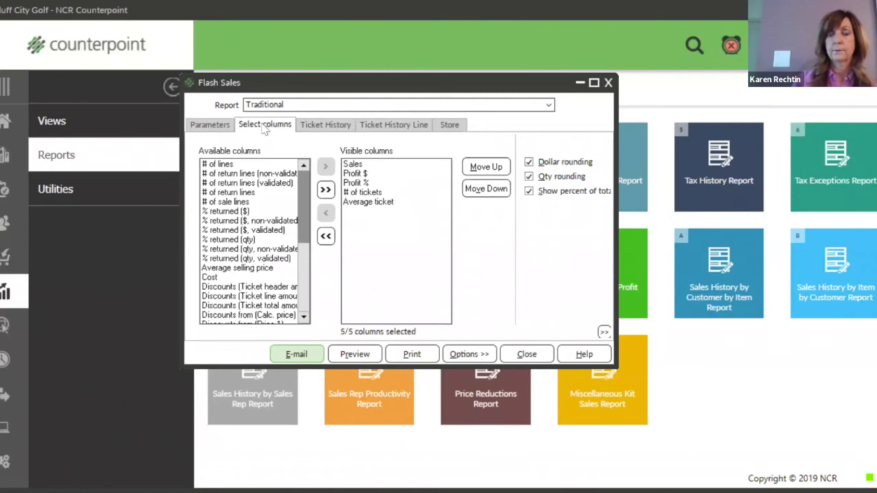
click(226, 130)
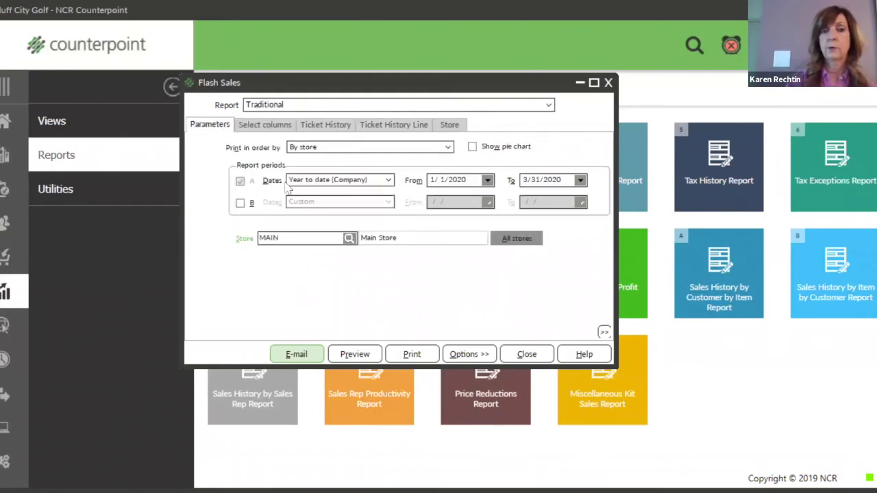
click(240, 204)
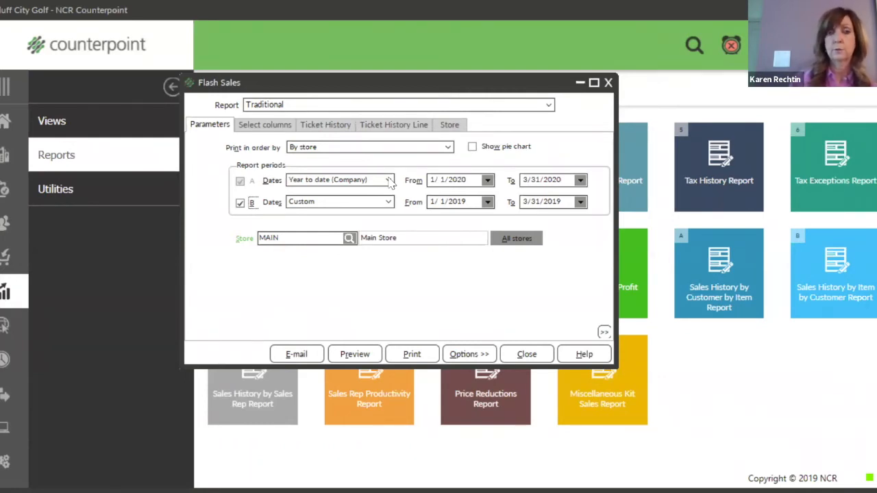
click(388, 180)
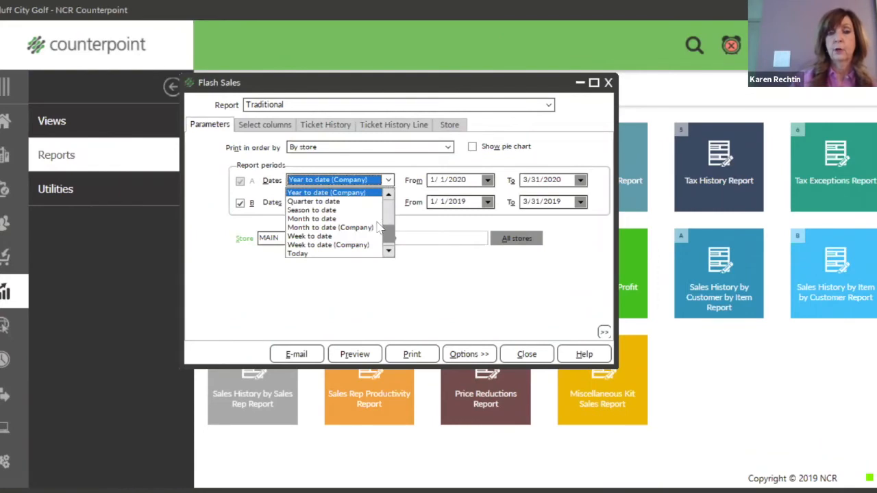
drag(387, 231, 390, 209)
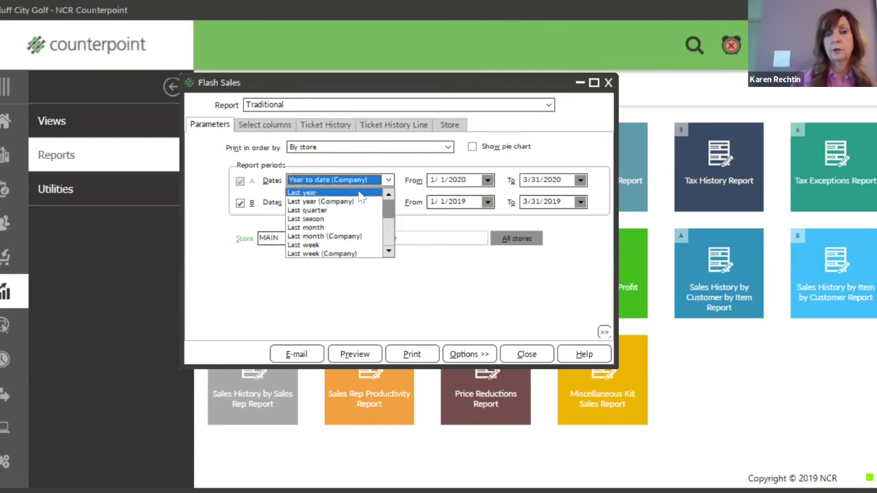
click(359, 193)
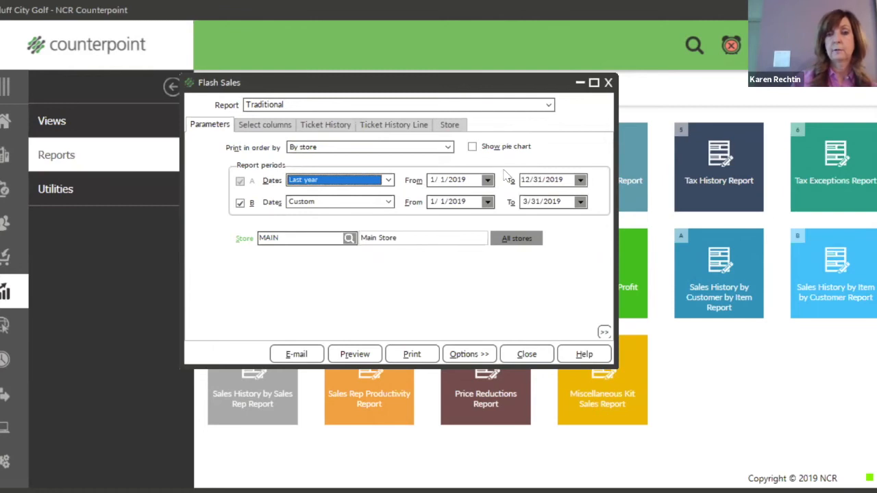
click(388, 180)
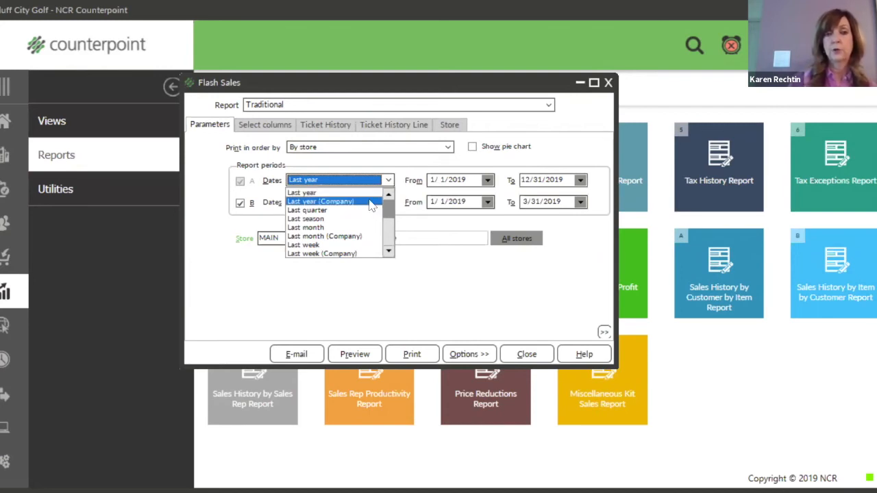
click(371, 201)
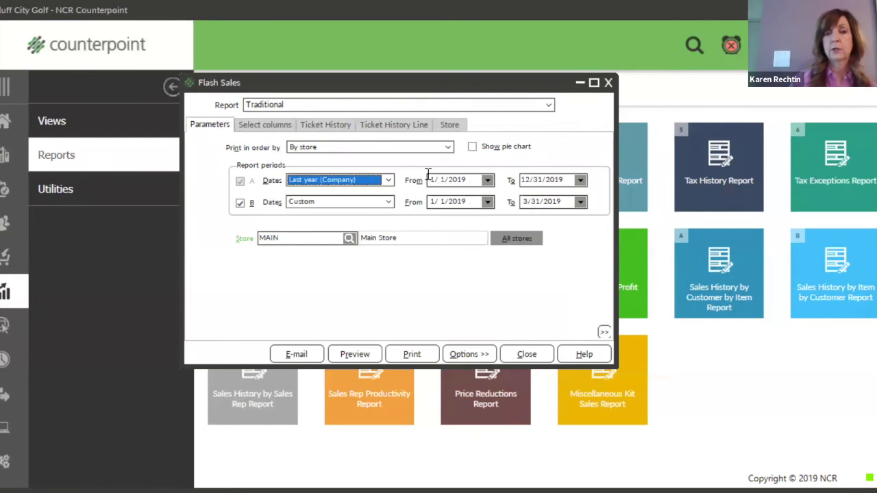
click(388, 180)
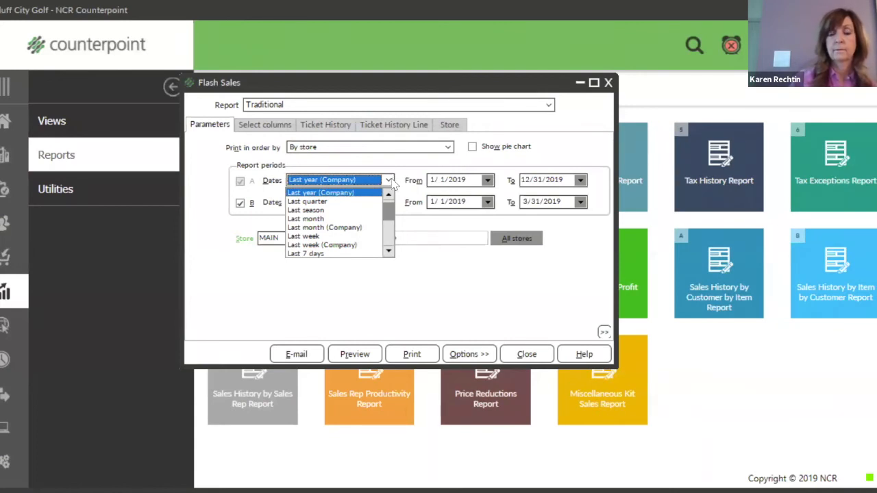
click(392, 180)
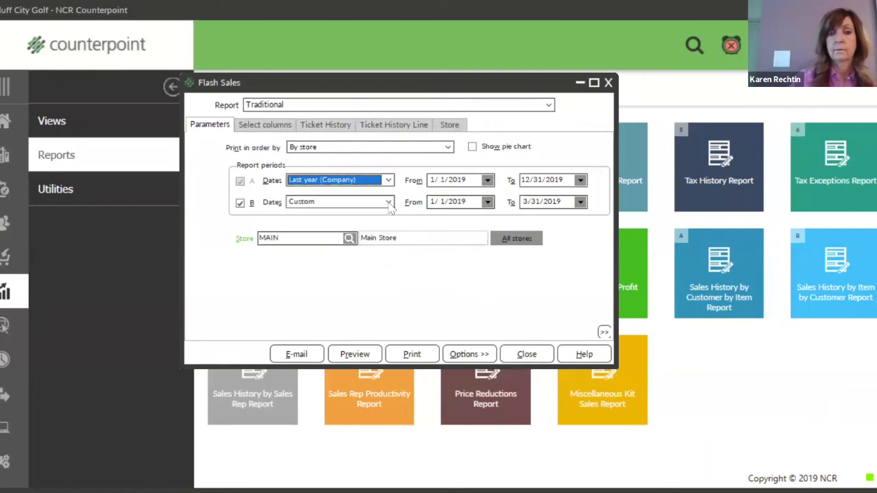
click(388, 182)
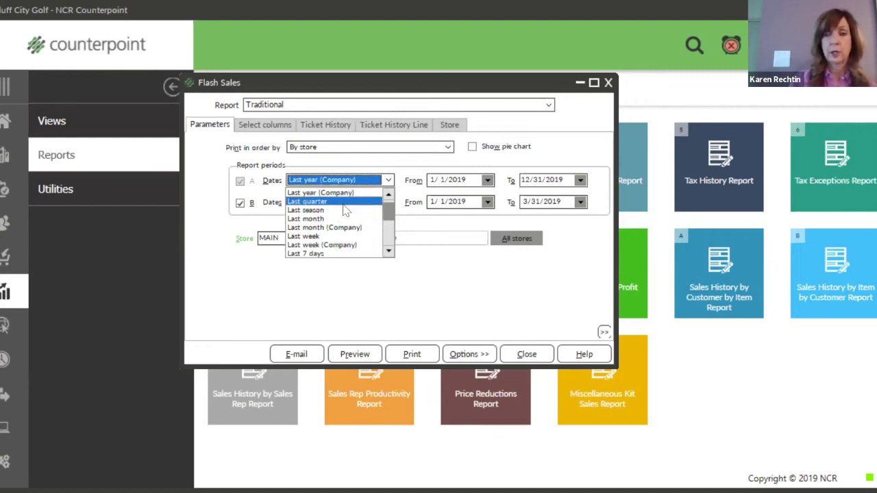
scroll(346, 213, down, 1)
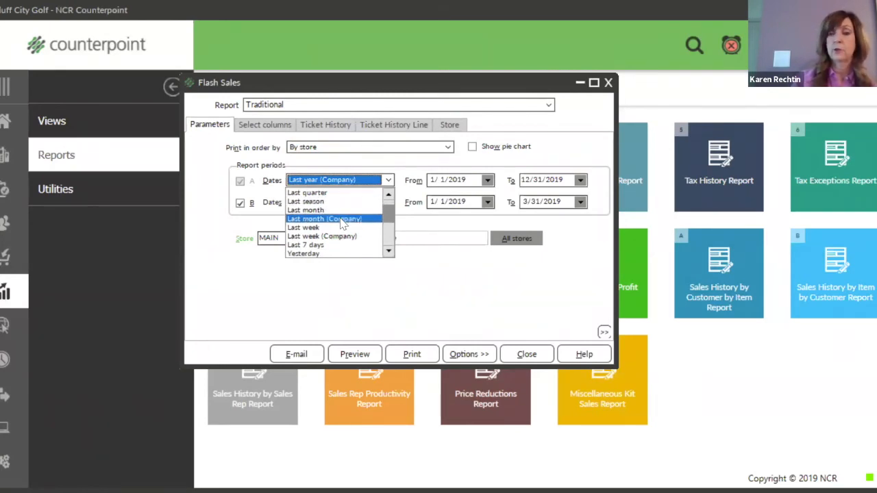
scroll(342, 223, down, 1)
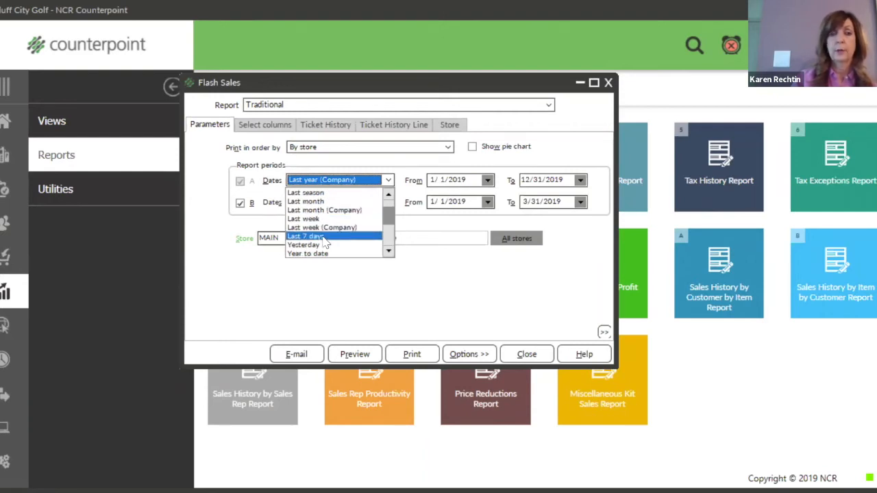
scroll(327, 243, down, 1)
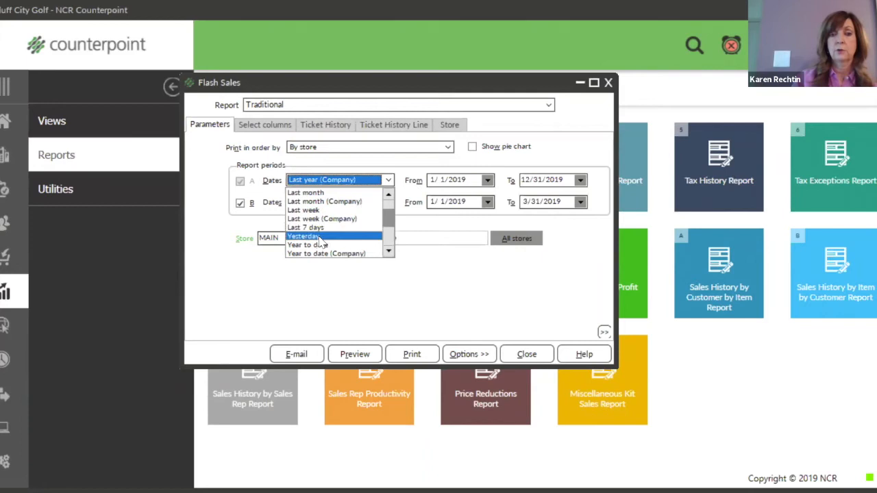
scroll(355, 224, down, 2)
scroll(355, 224, down, 4)
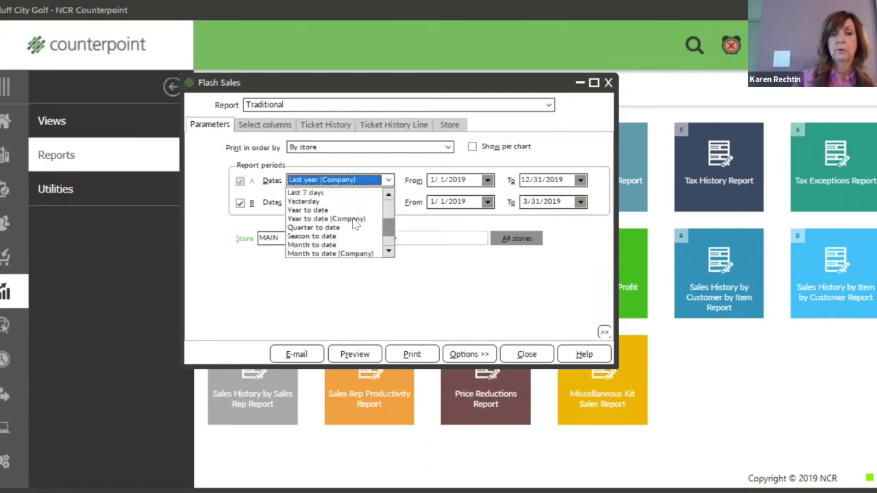
scroll(355, 224, down, 1)
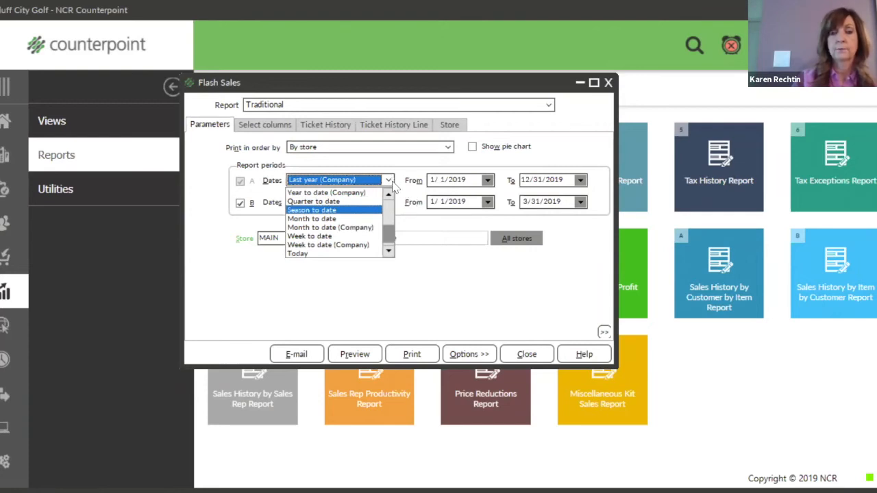
click(393, 184)
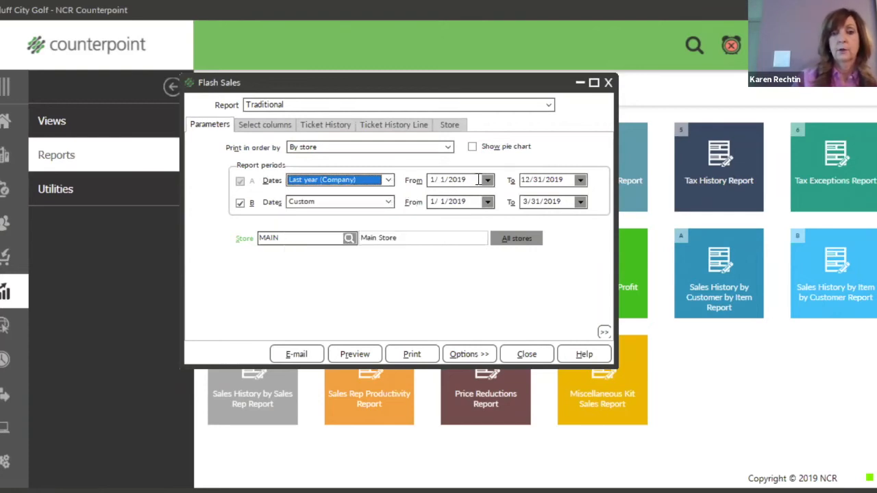
Try the date shortcuts t and m on period A's start date, leaving 3/1/2020.
click(478, 180)
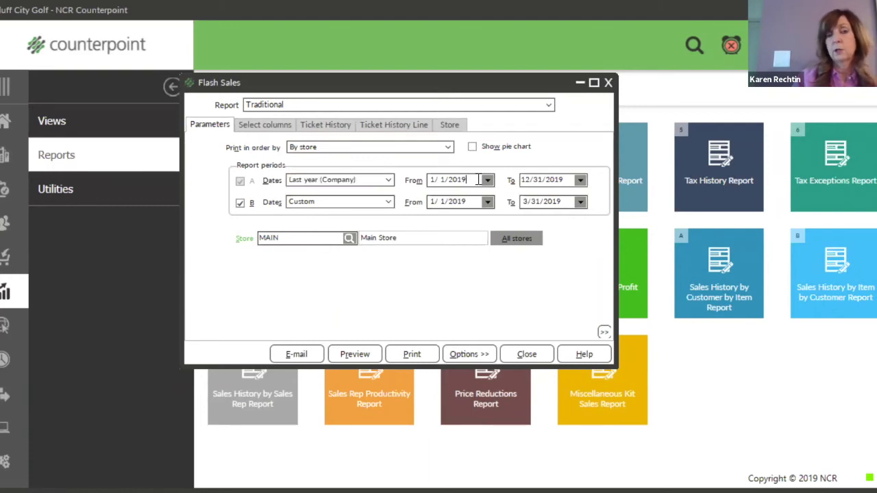
double_click(479, 180)
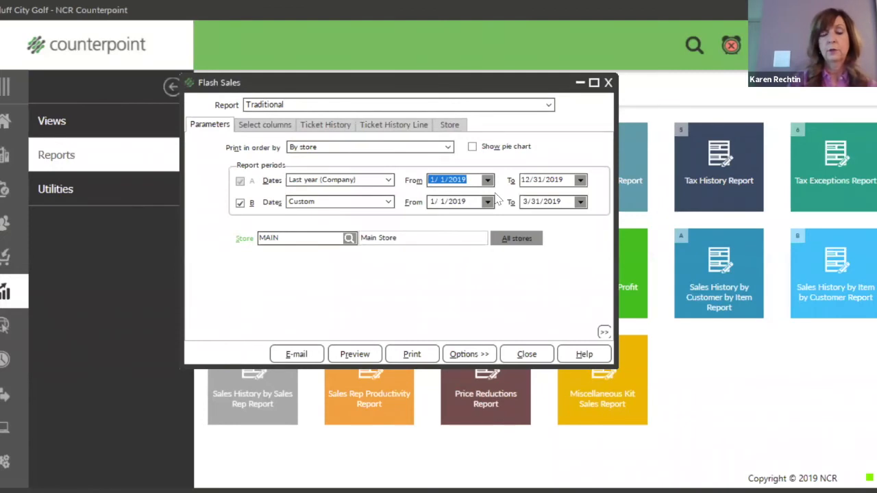
key(t)
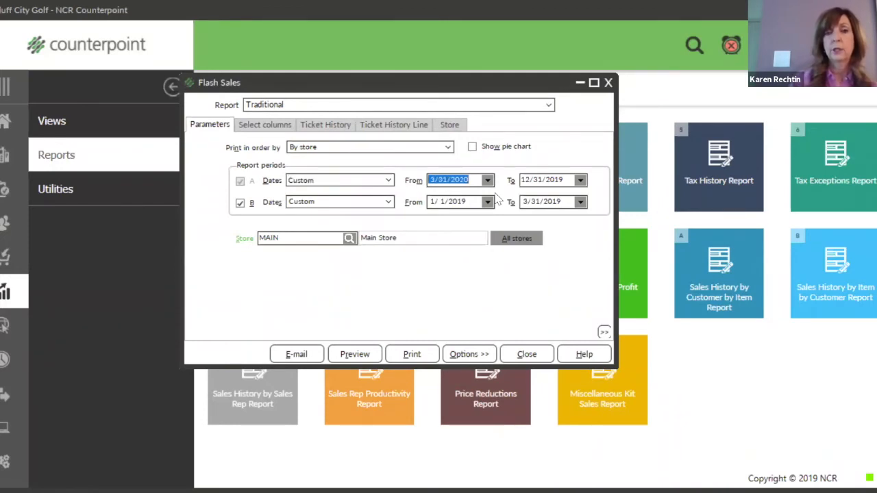
click(471, 177)
drag(472, 177, 422, 181)
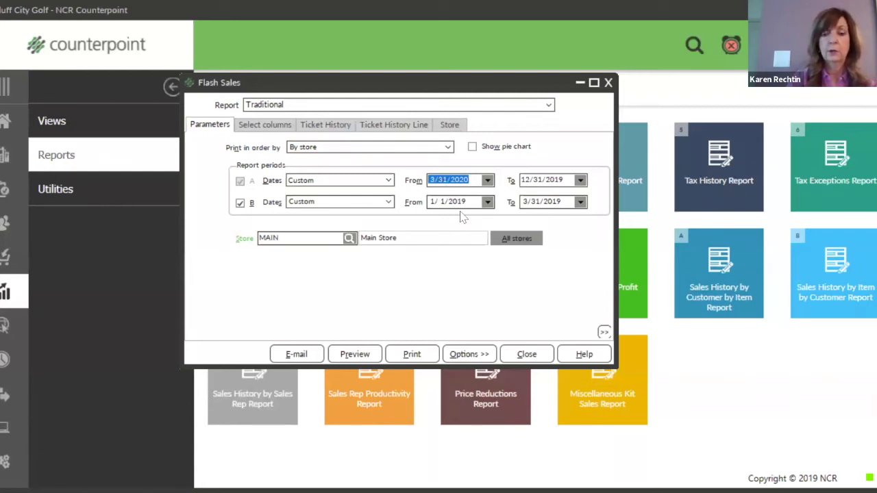
key(m)
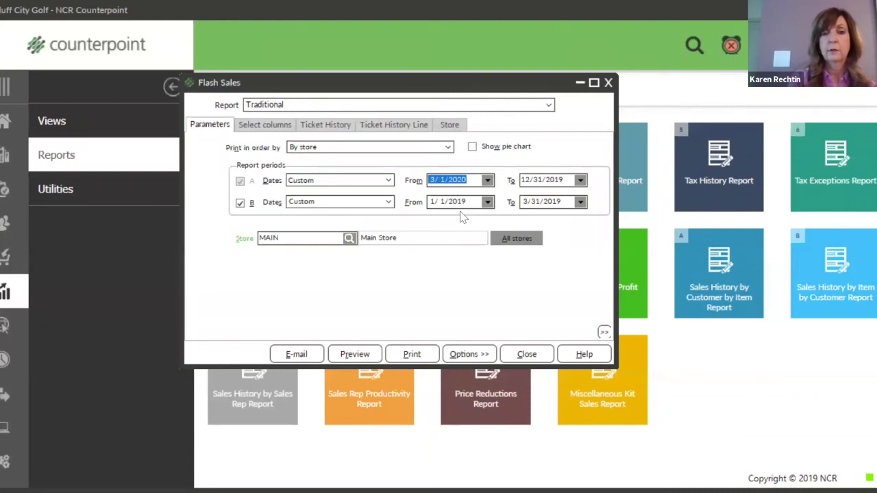
Set period A's end date to 12/31/2020, making the dates a custom range.
drag(572, 179, 514, 185)
key(t)
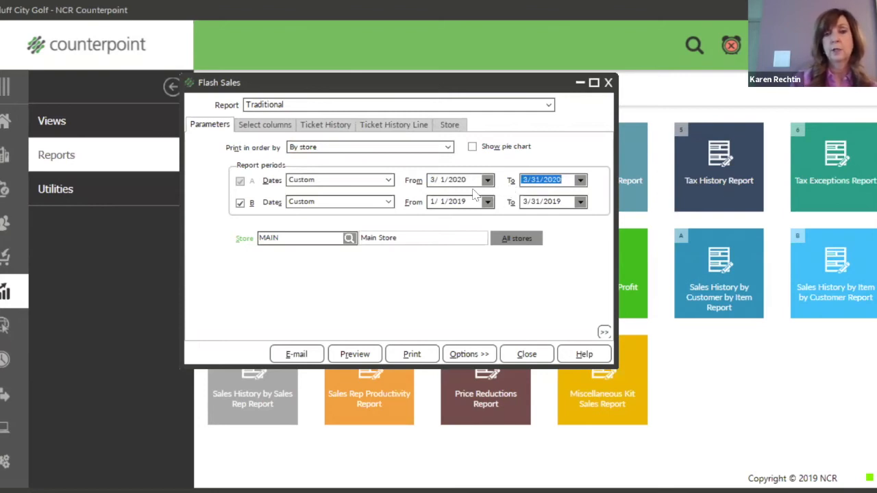
drag(475, 179, 425, 180)
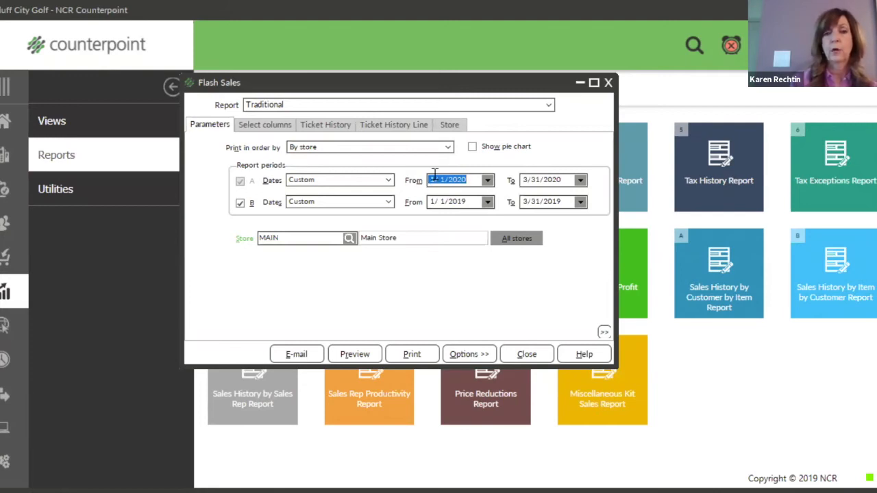
drag(565, 180, 517, 189)
text(12)
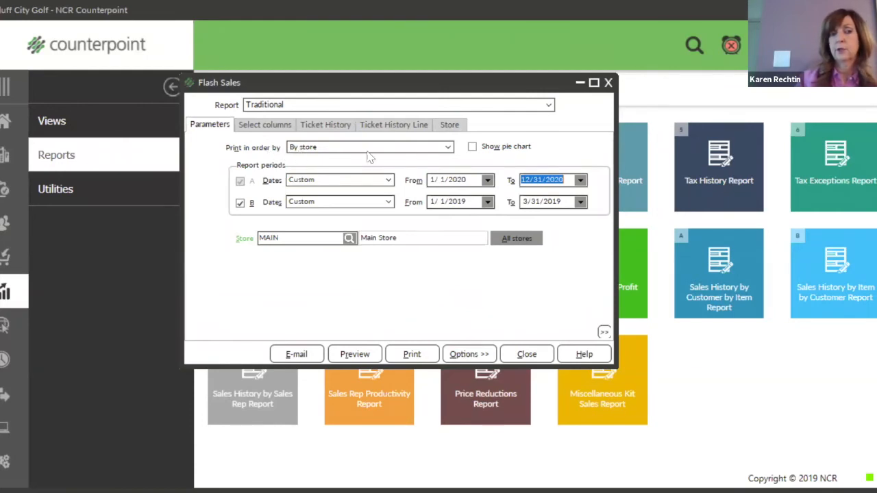
click(448, 148)
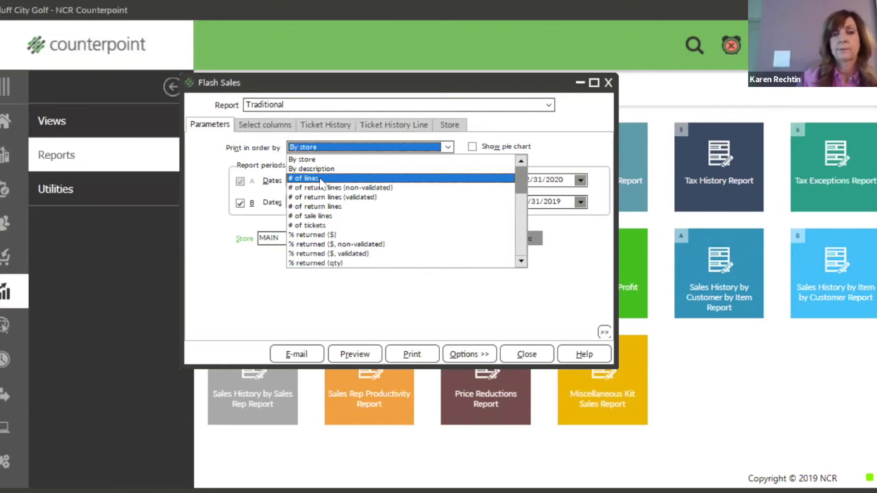
Keep the report ordered by store, turn on the pie chart, and include all stores.
key(Down)
key(Down)
key(Down)
key(Down)
key(Down)
key(Down)
key(Up)
click(357, 149)
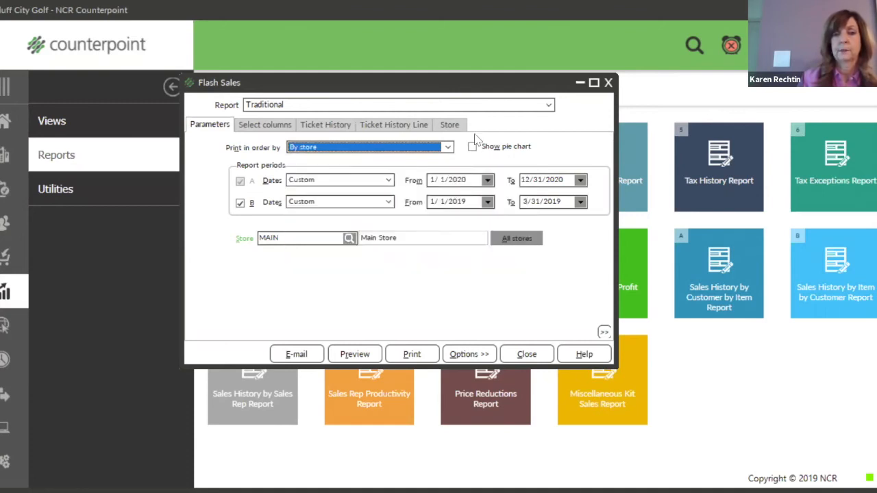
click(473, 149)
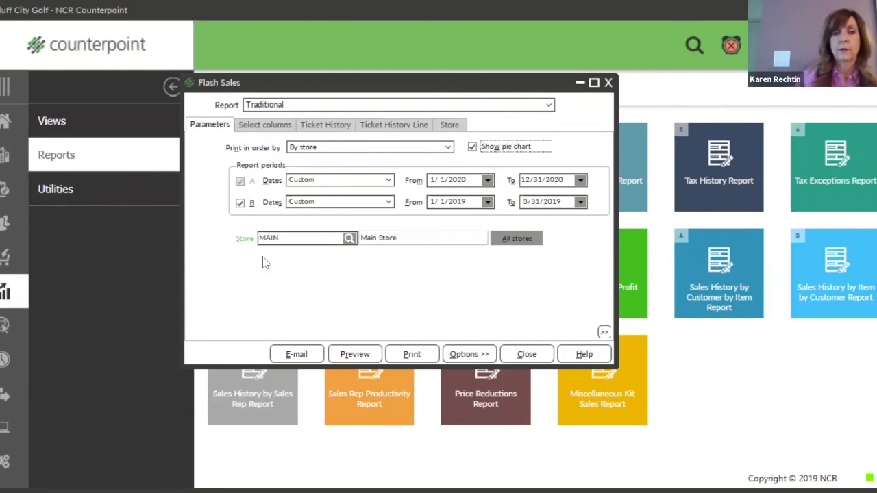
click(524, 248)
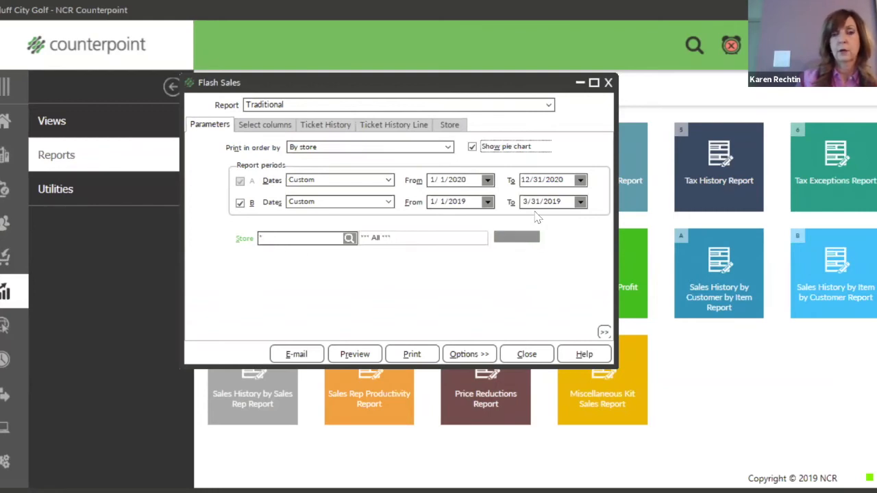
Set period A's start to 01/01/2000, turn off period B, and preview the report.
click(466, 180)
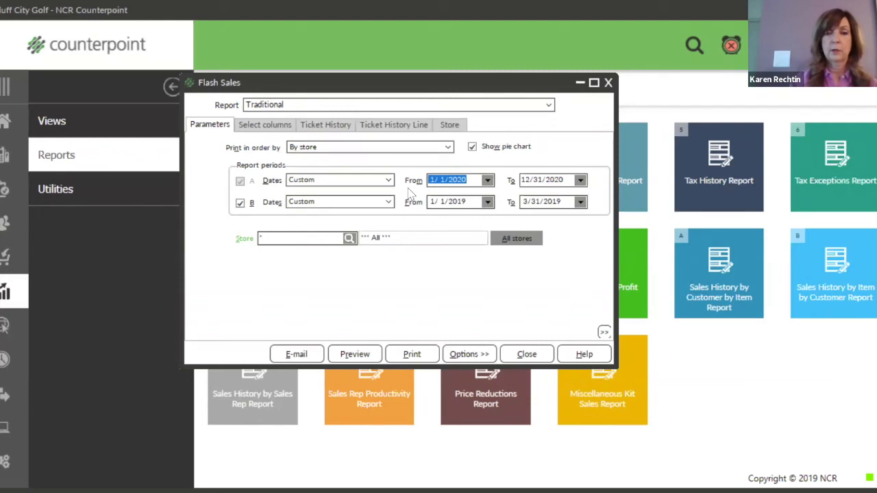
text(01/01/2000)
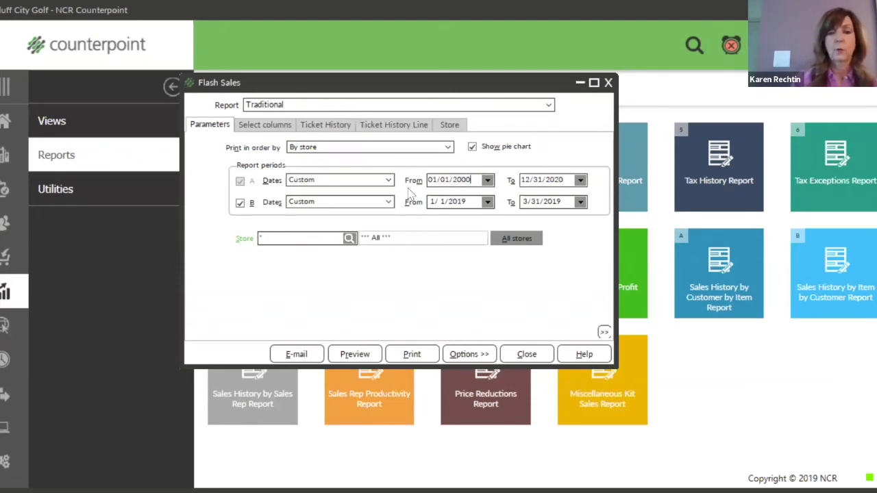
key(Tab)
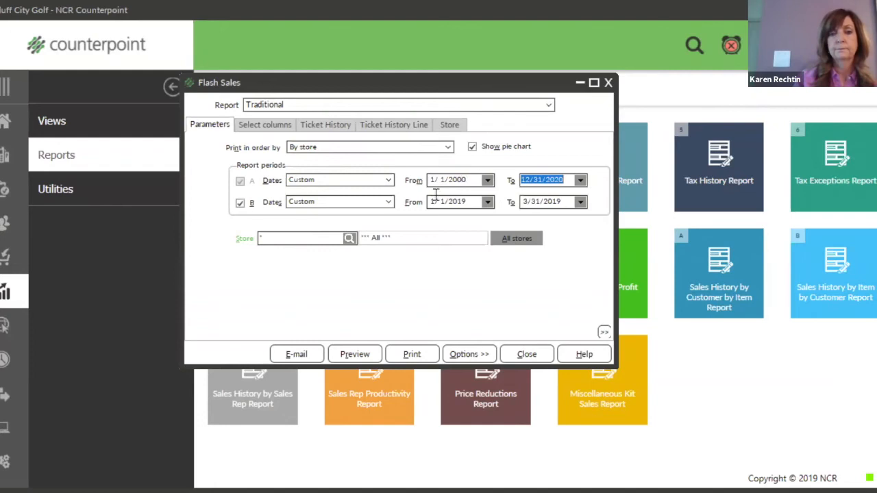
click(241, 203)
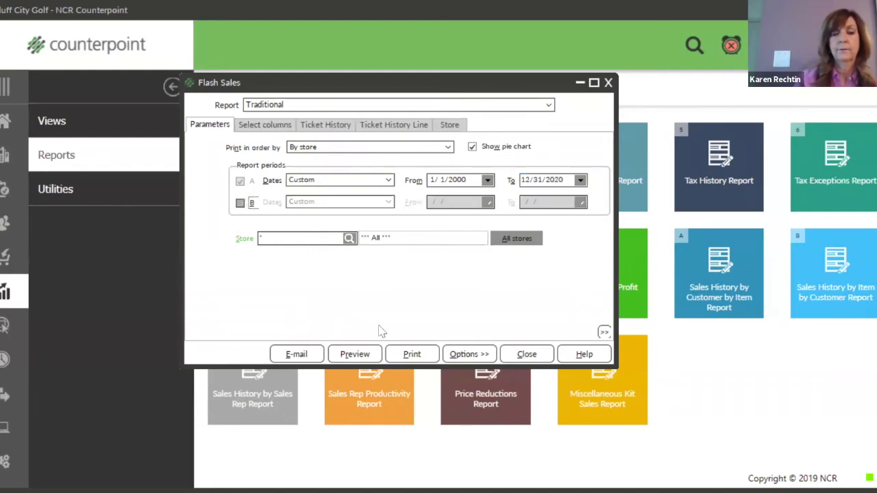
click(369, 357)
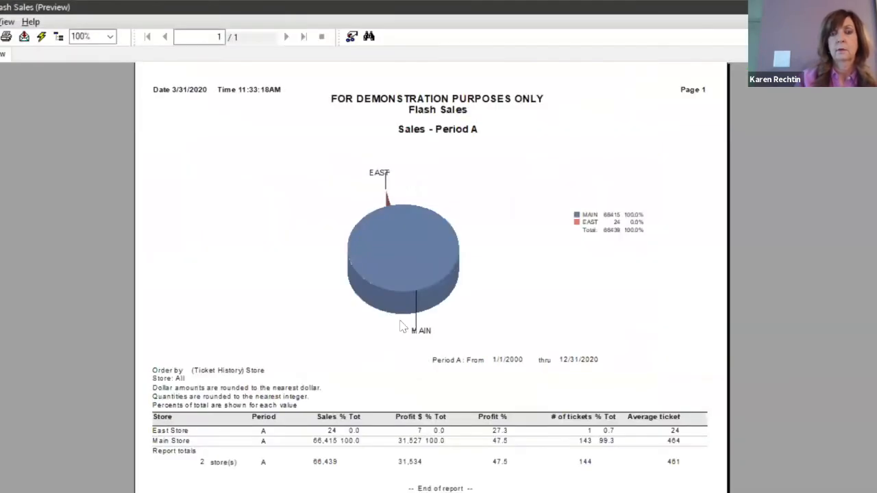
scroll(482, 278, down, 3)
scroll(482, 278, up, 3)
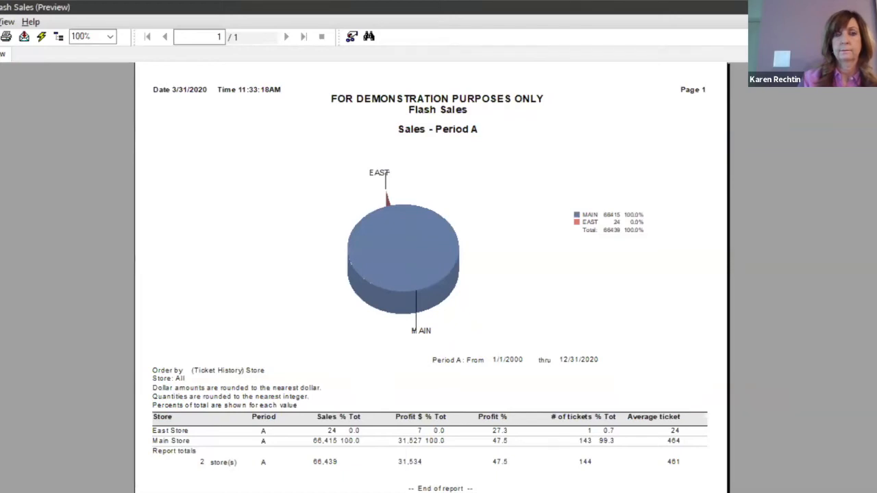
key(Escape)
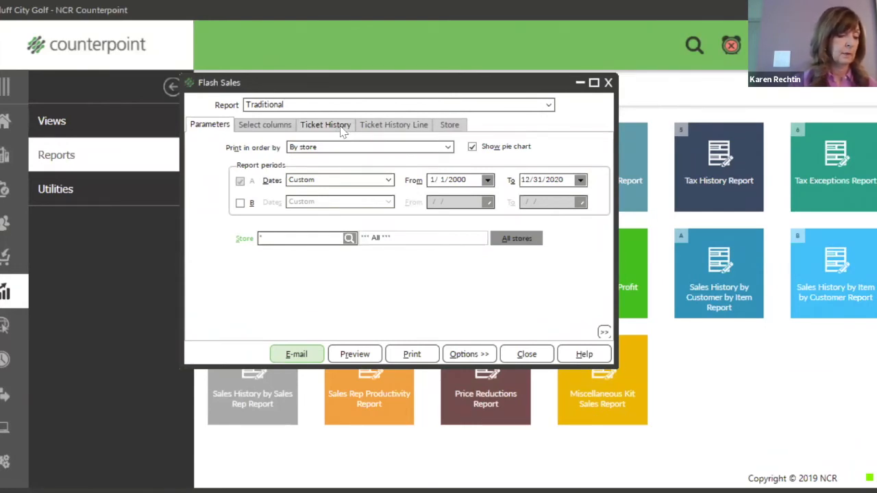
Close the Flash Sales settings and pick the Sales Analysis by Group Report tile.
click(608, 83)
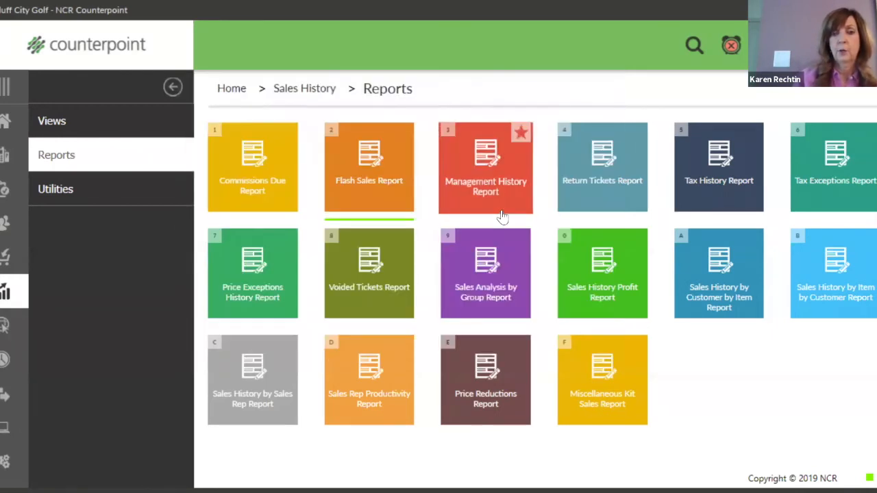
click(485, 273)
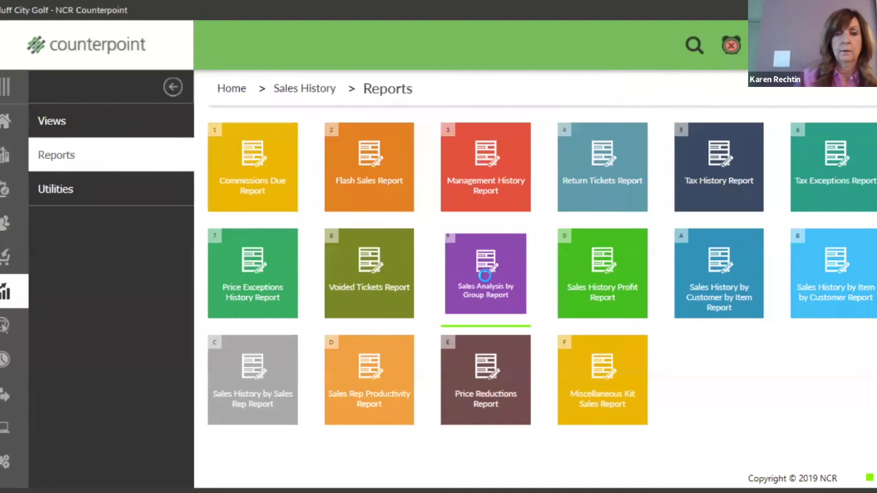
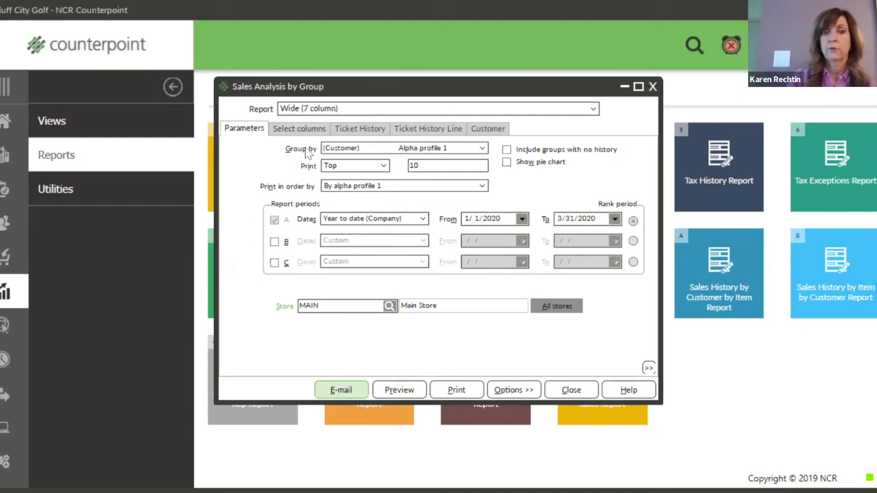
Expand the Group by list and scroll through the Customer, Item, Store and Ticket History fields.
click(482, 149)
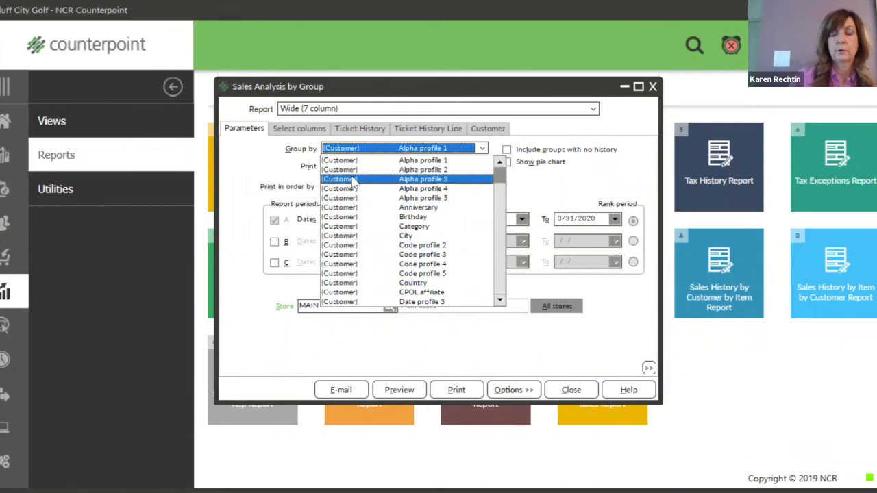
scroll(356, 185, down, 5)
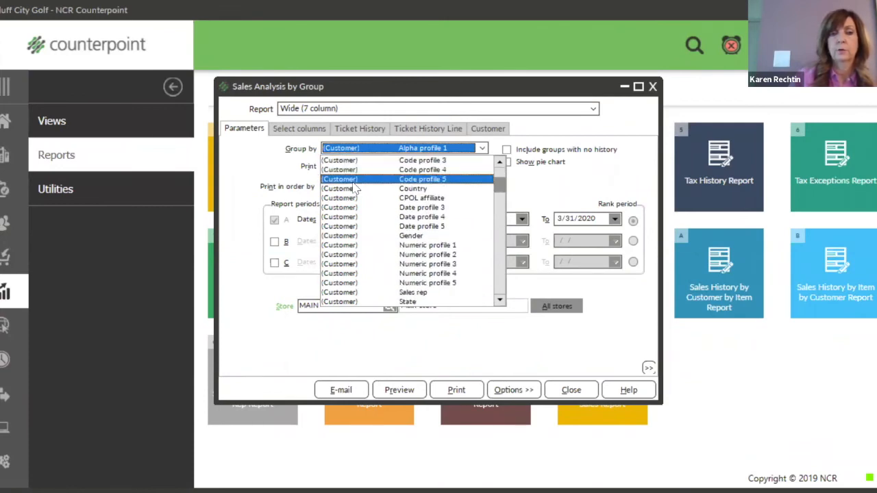
scroll(355, 182, down, 3)
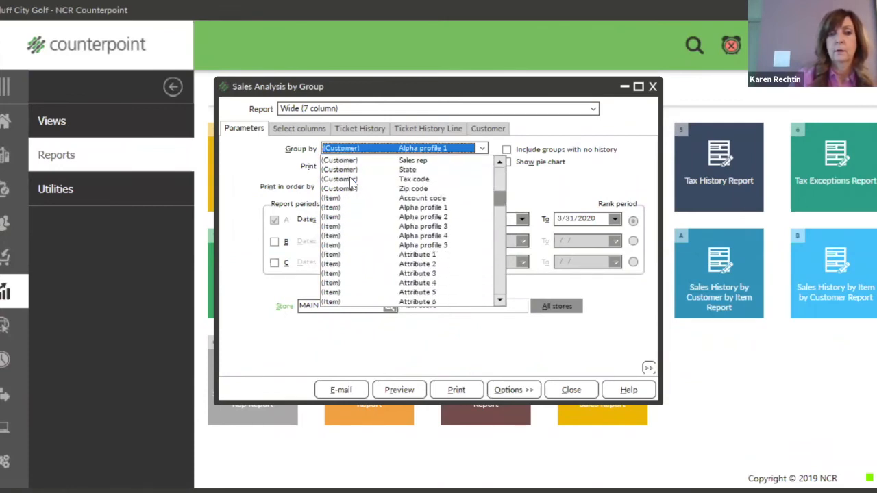
scroll(332, 216, down, 4)
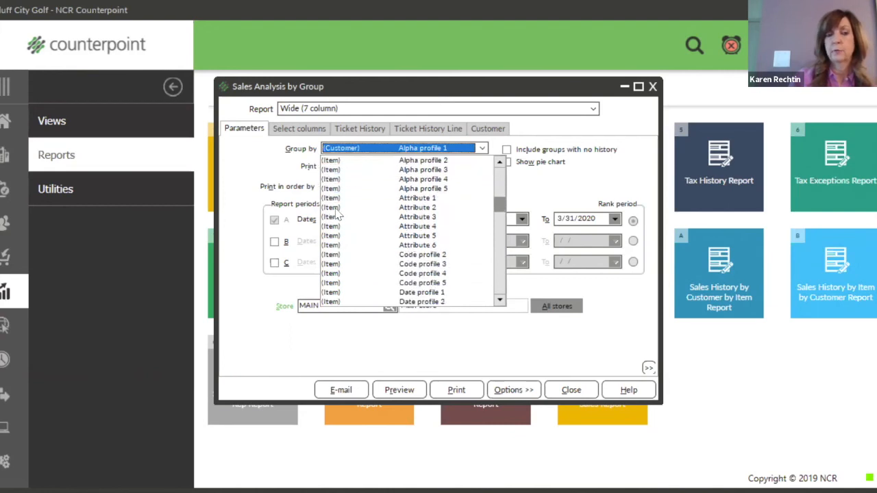
scroll(337, 216, down, 5)
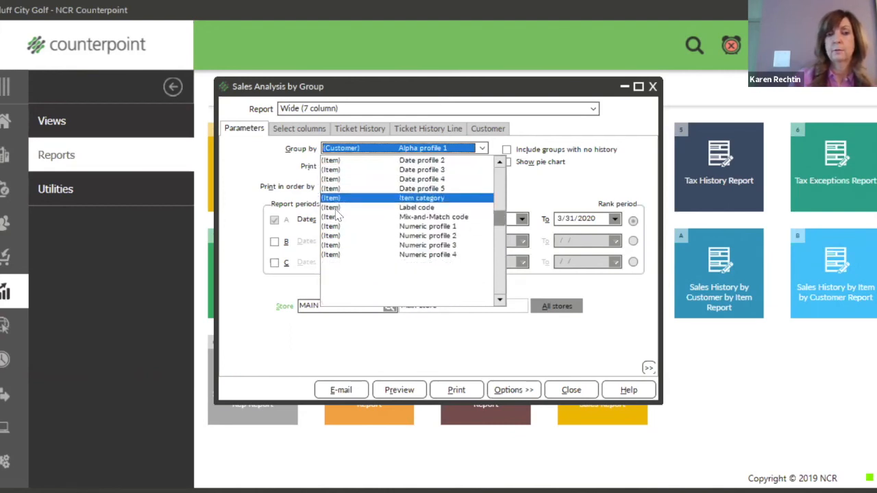
scroll(338, 214, down, 5)
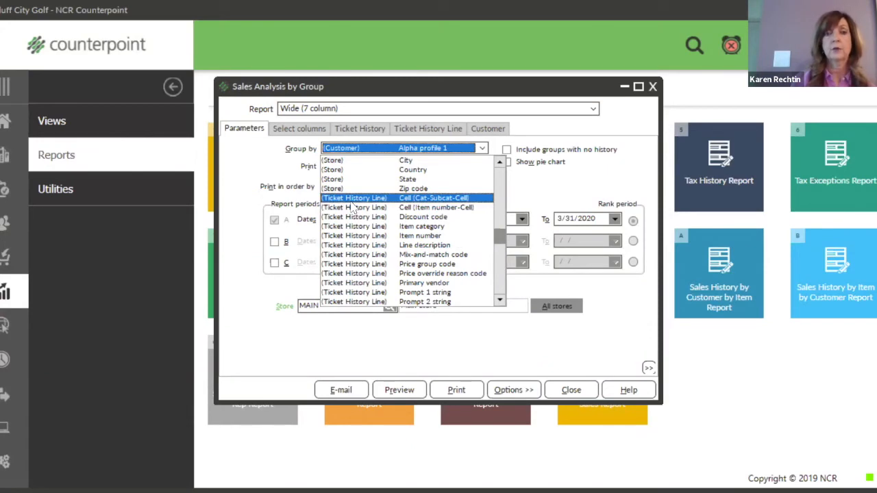
scroll(346, 211, down, 5)
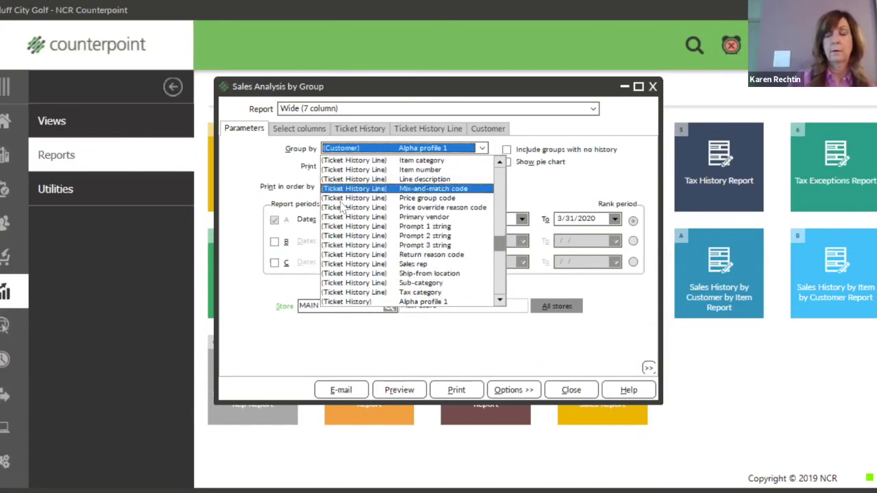
scroll(343, 214, down, 1)
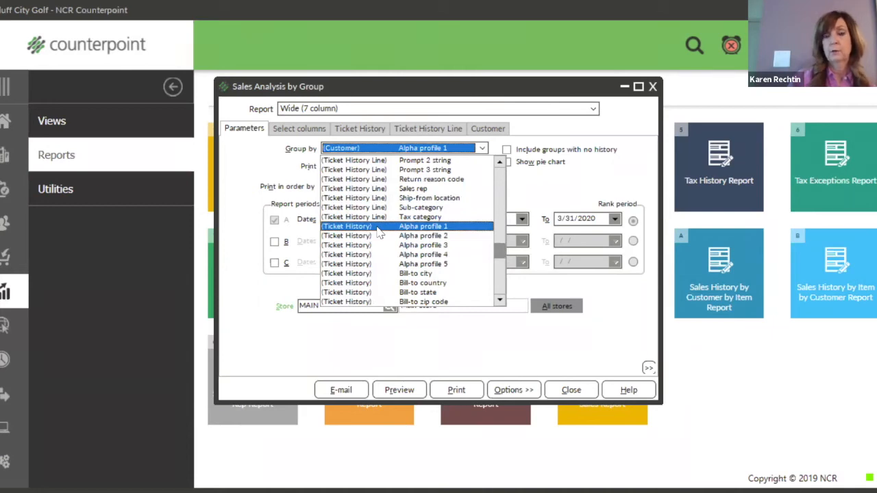
scroll(379, 235, down, 1)
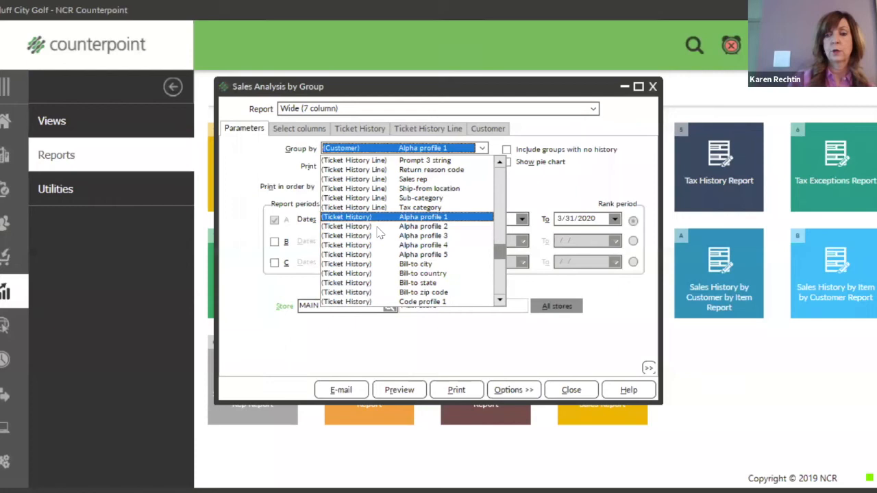
scroll(454, 264, down, 1)
scroll(454, 263, down, 4)
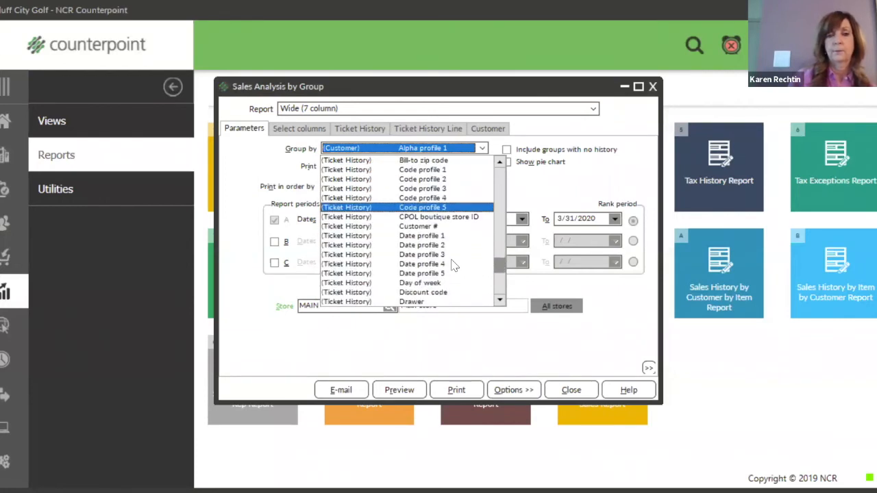
scroll(452, 266, down, 2)
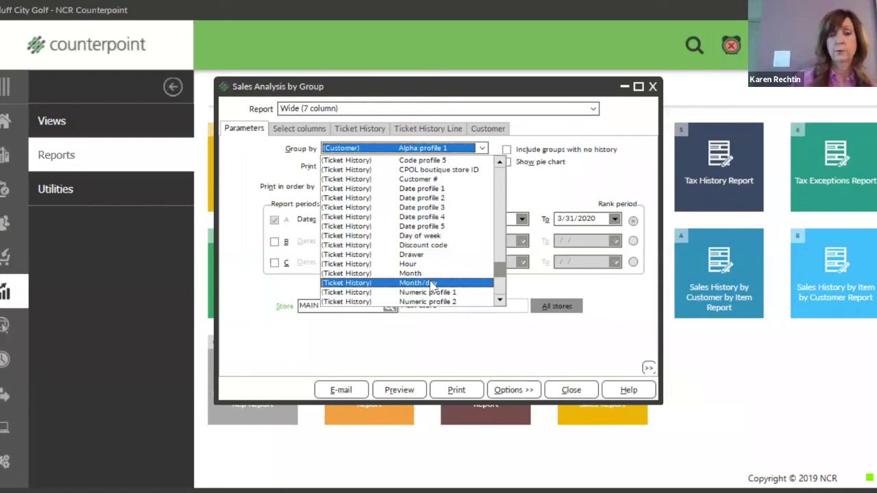
scroll(455, 291, down, 2)
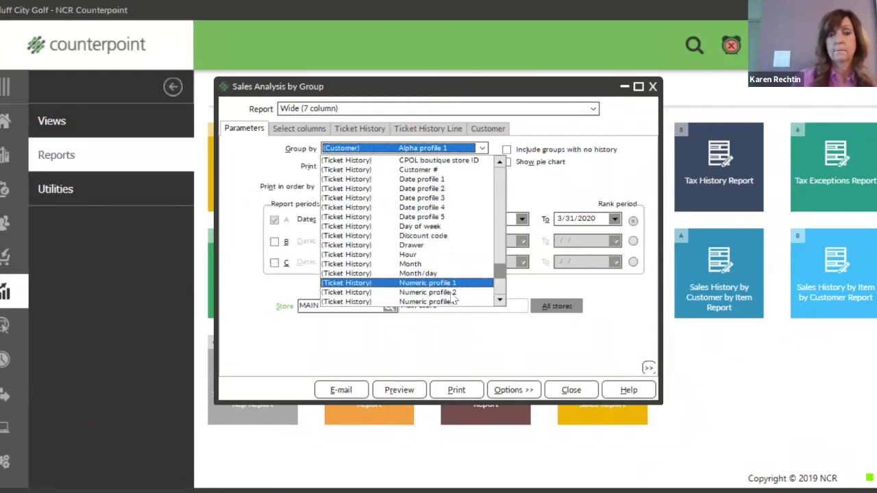
scroll(455, 297, down, 4)
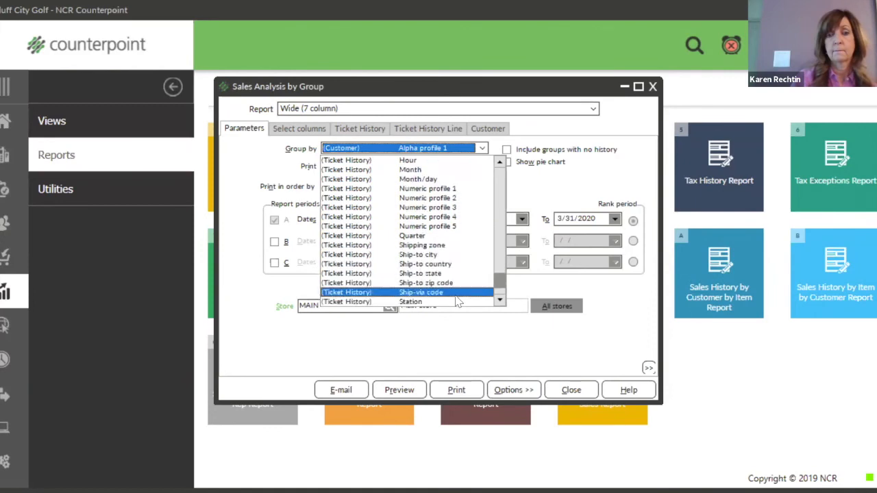
scroll(455, 300, down, 1)
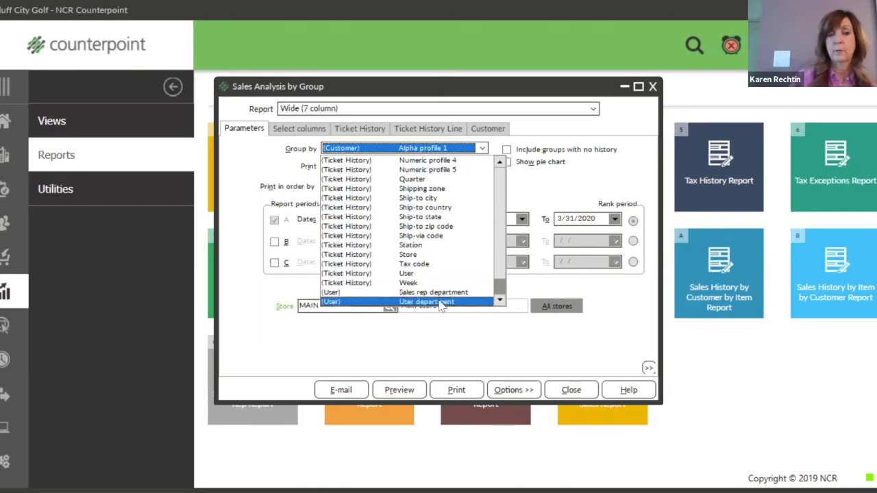
scroll(435, 293, up, 3)
scroll(437, 293, up, 8)
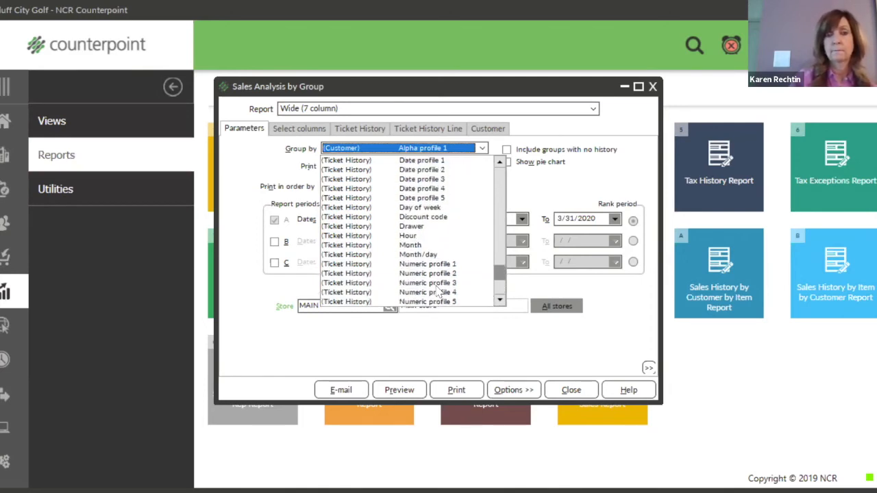
scroll(437, 294, up, 7)
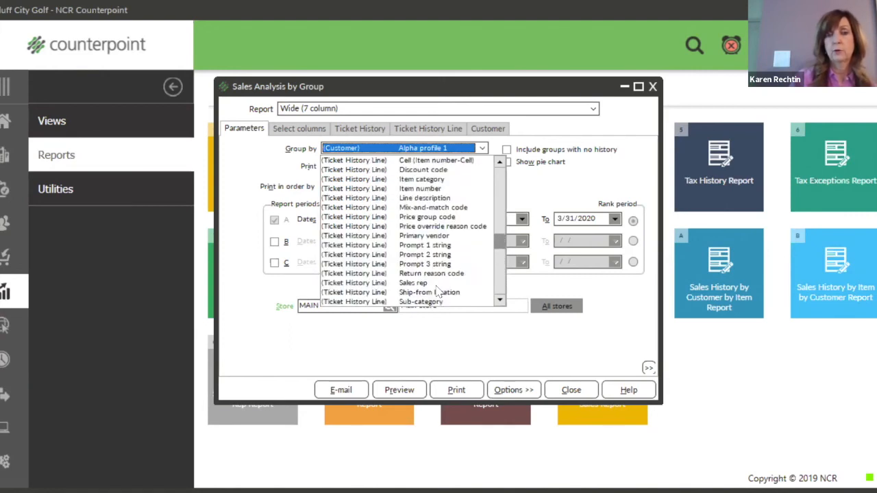
Group by Ticket History Line item number and change the print count from 10 to 25.
click(441, 189)
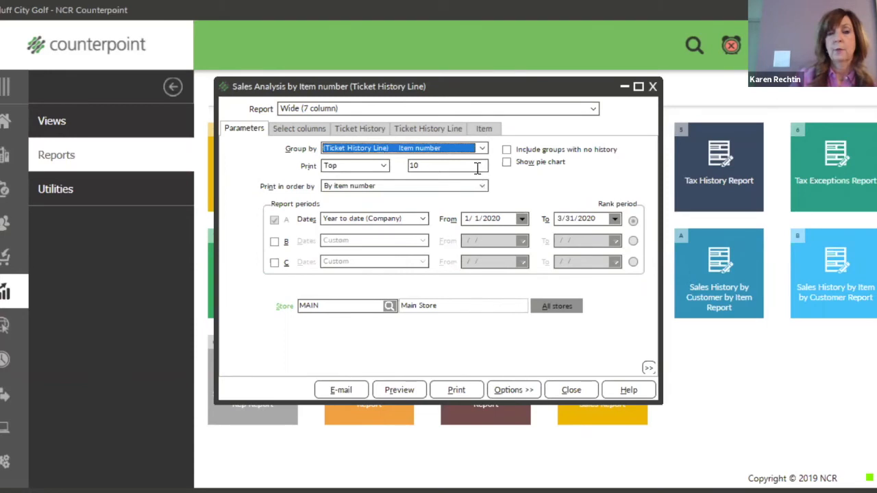
drag(436, 165, 411, 165)
text(25)
key(Tab)
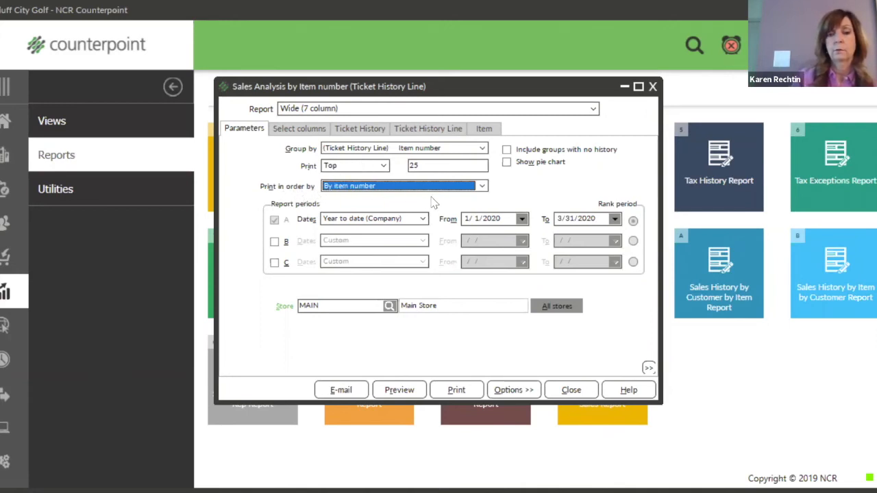
Change Print in order by from item number to Sales and verify the choice.
click(482, 186)
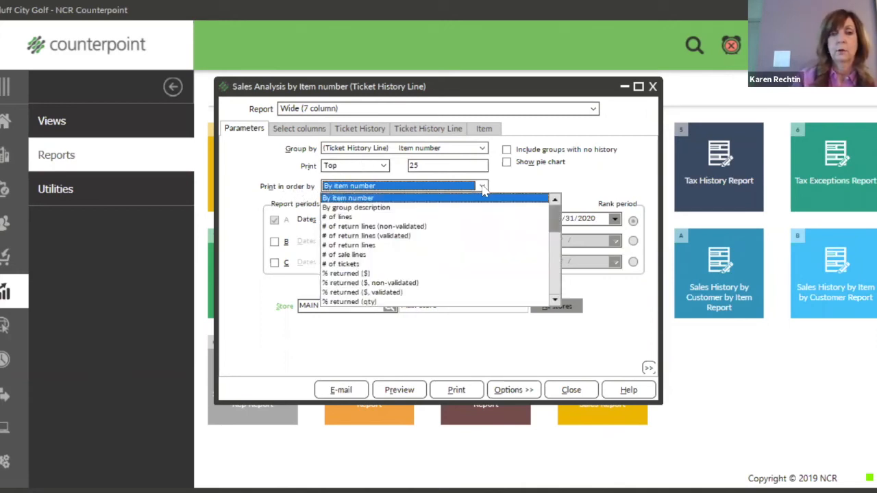
scroll(487, 254, down, 2)
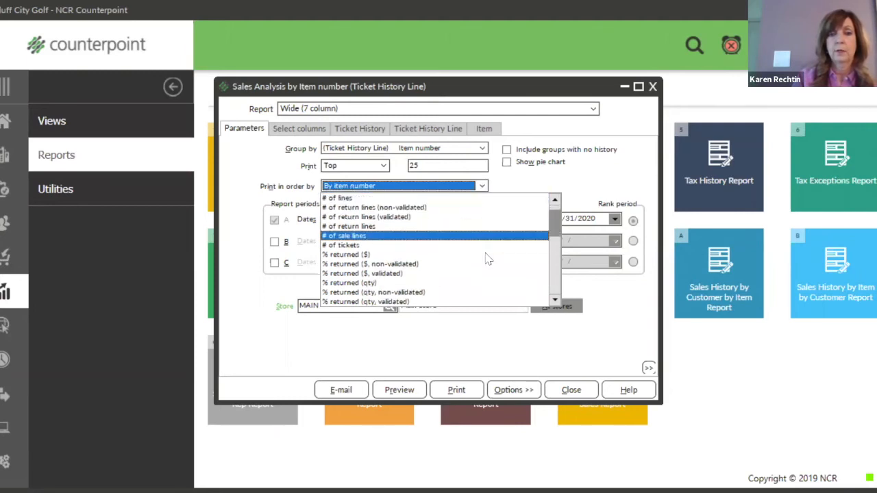
scroll(486, 255, down, 3)
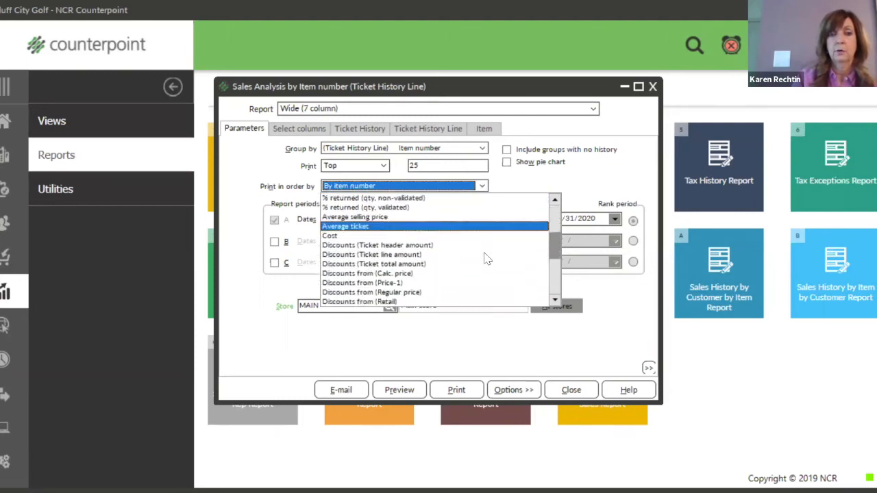
scroll(553, 257, down, 4)
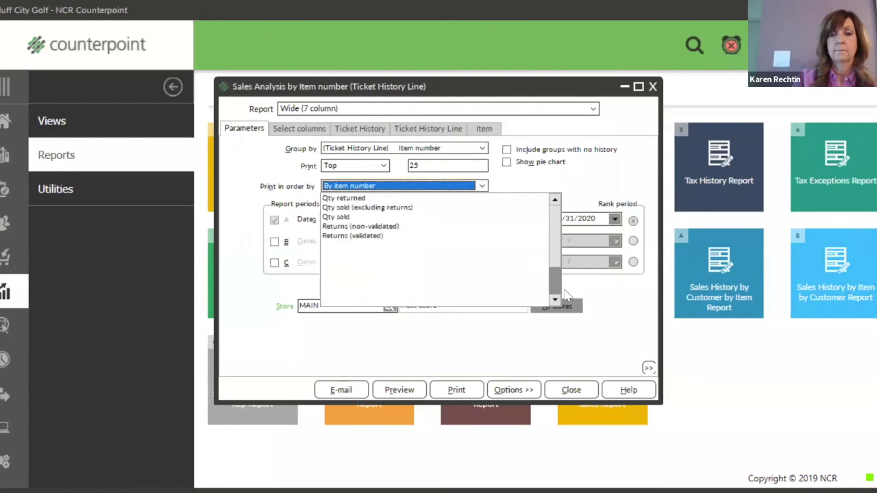
click(407, 303)
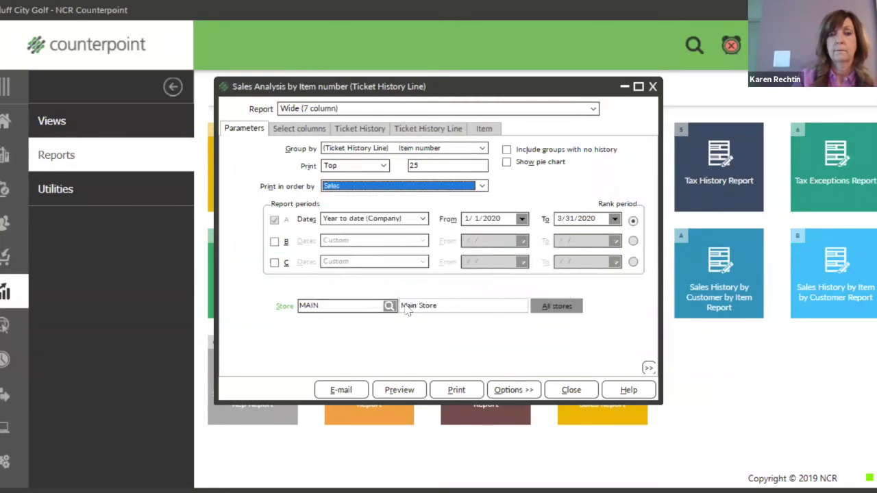
click(482, 190)
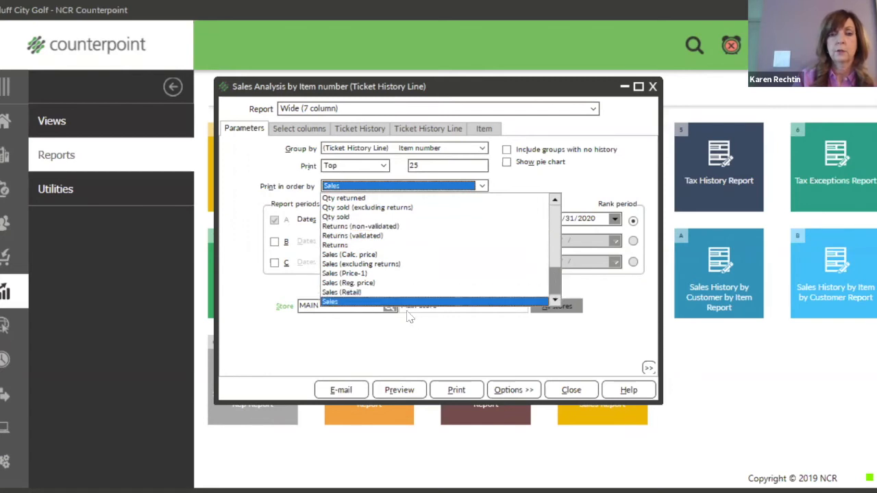
click(336, 302)
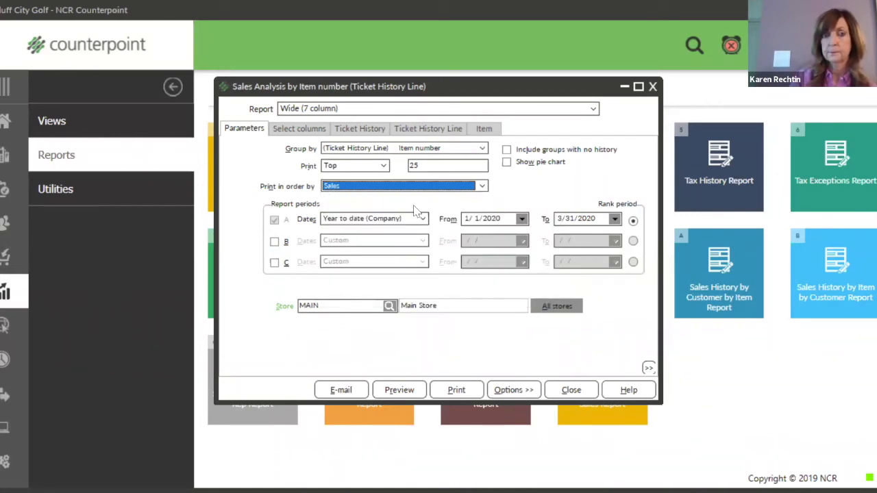
Change the From date to 01/01/2000 and switch from store MAIN to All stores.
click(507, 218)
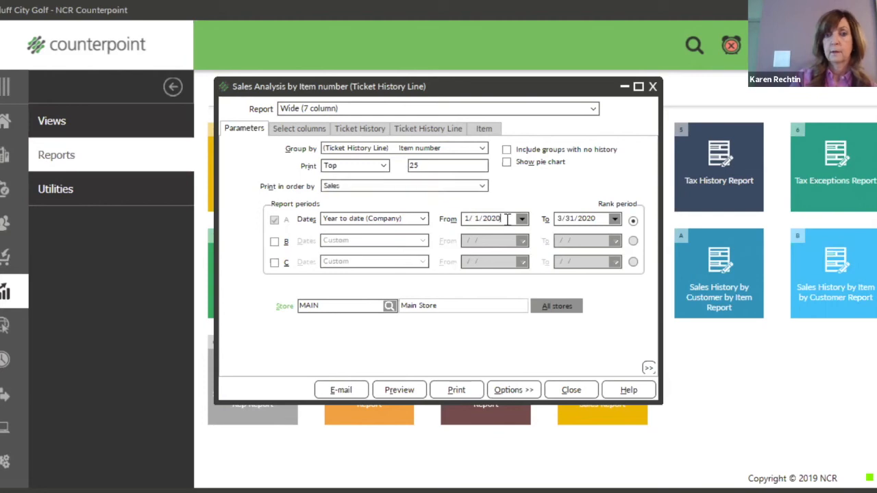
drag(507, 218, 453, 230)
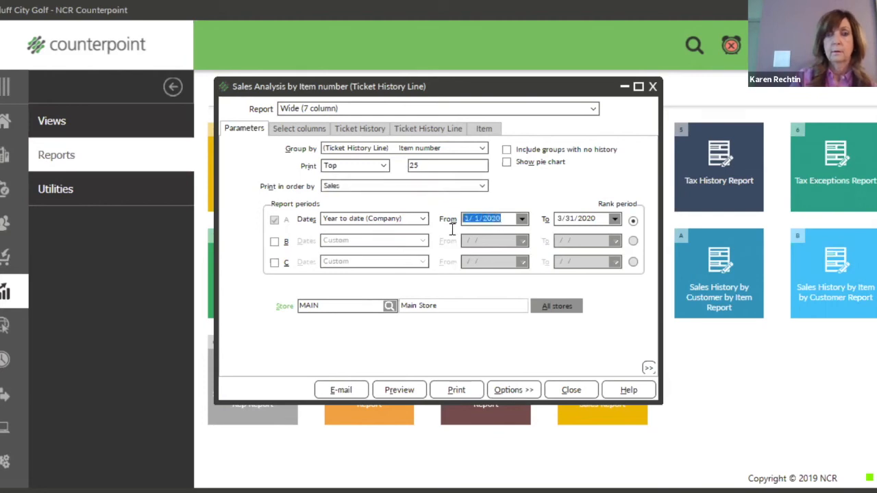
text(01/01/200)
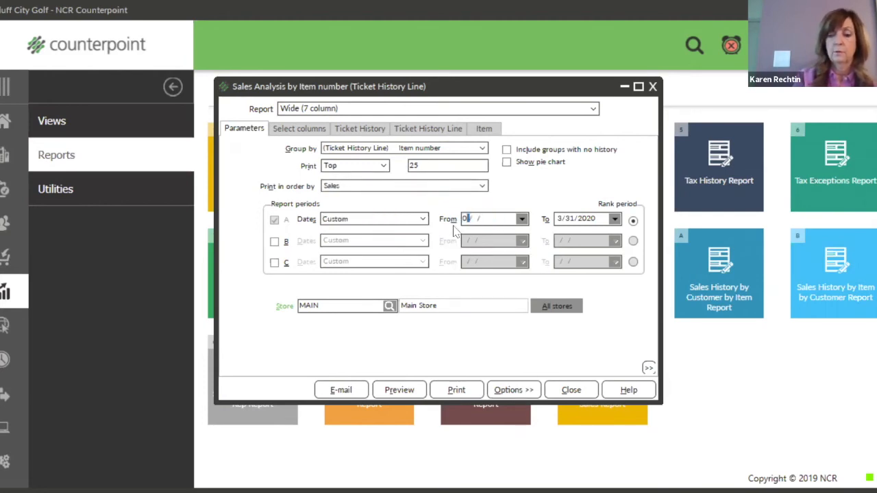
text(0)
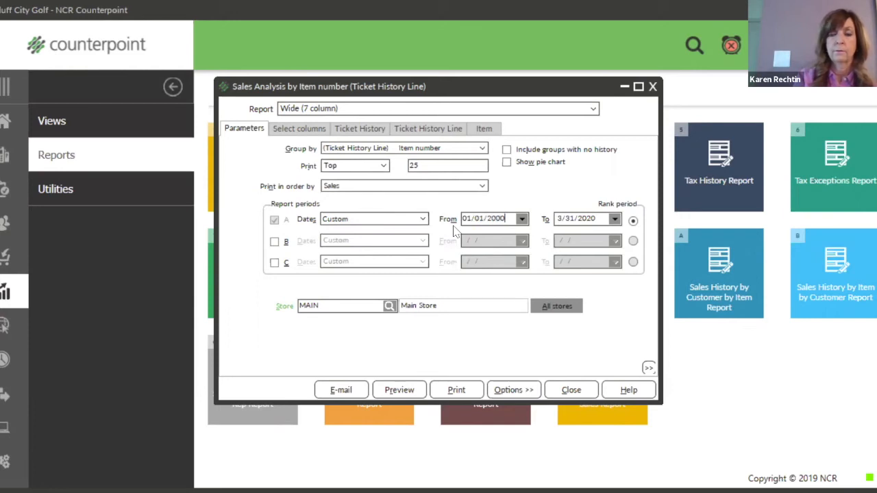
key(Tab)
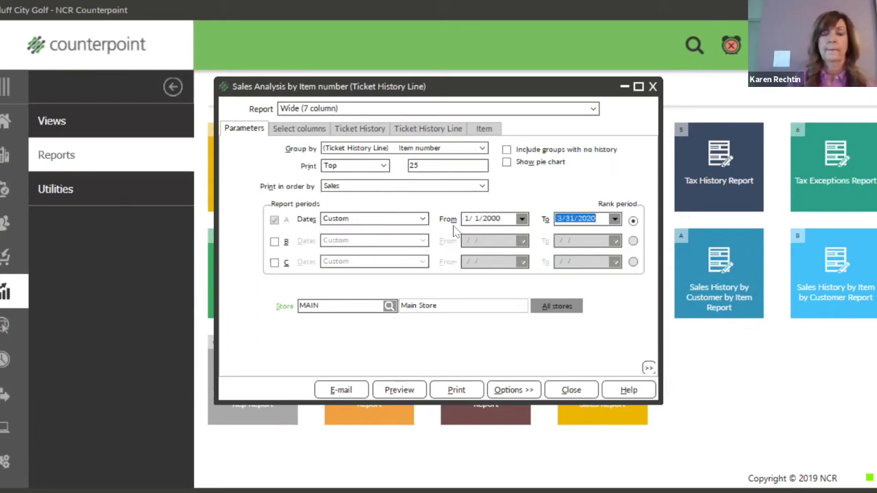
click(567, 309)
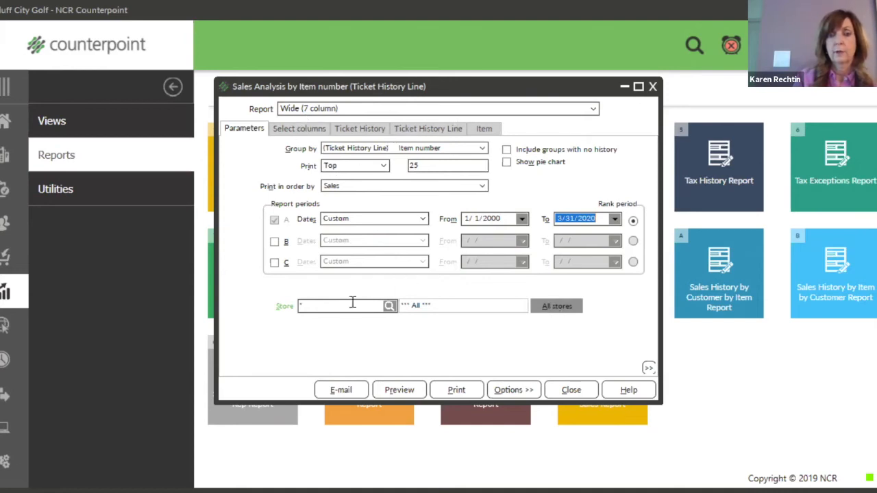
click(414, 391)
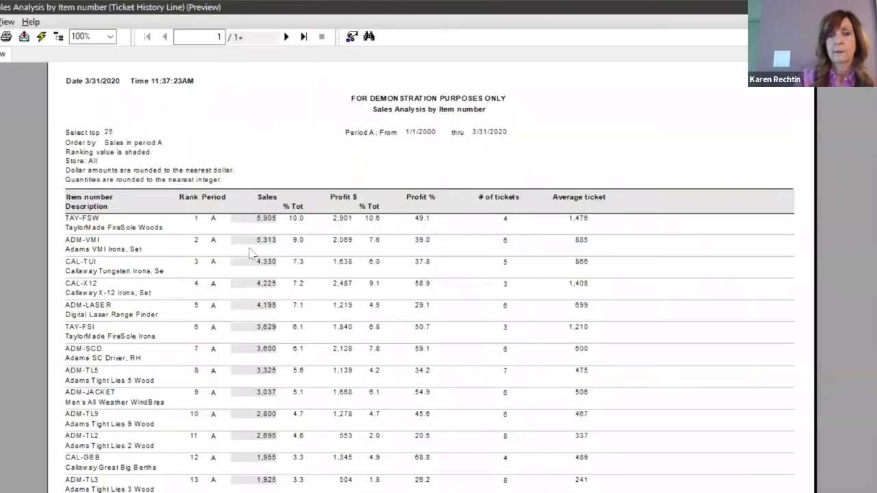
scroll(251, 229, down, 3)
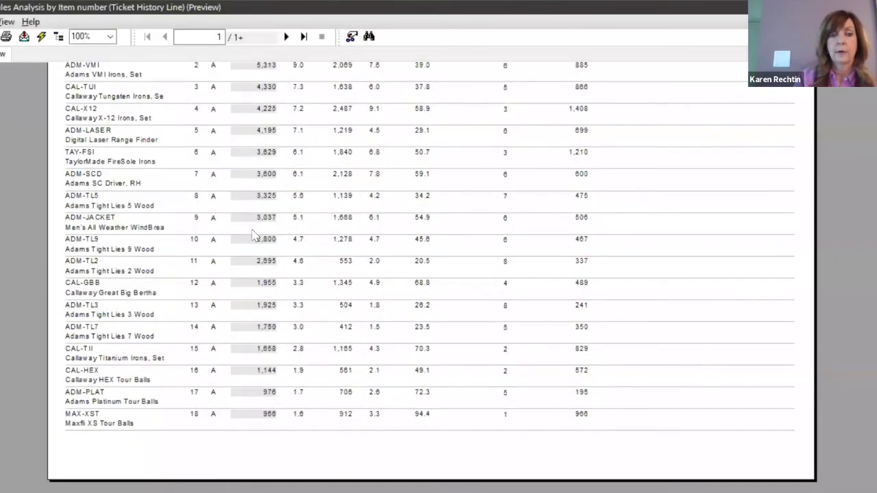
scroll(253, 236, up, 3)
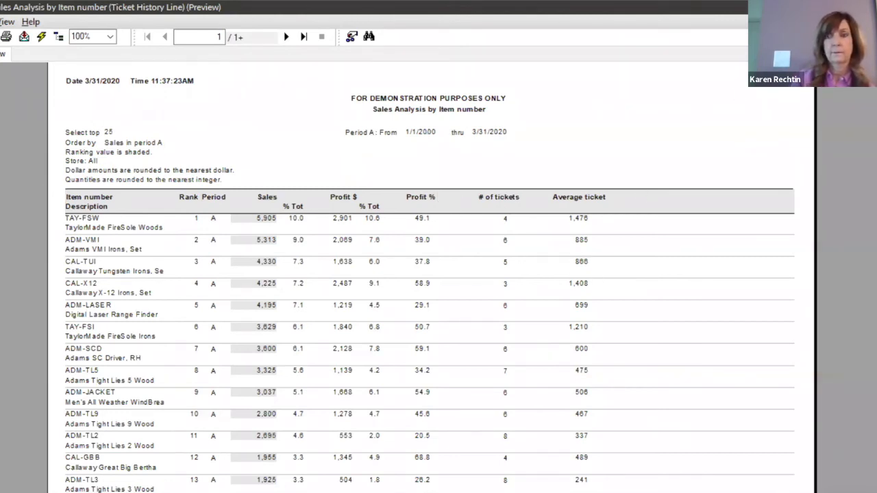
click(866, 7)
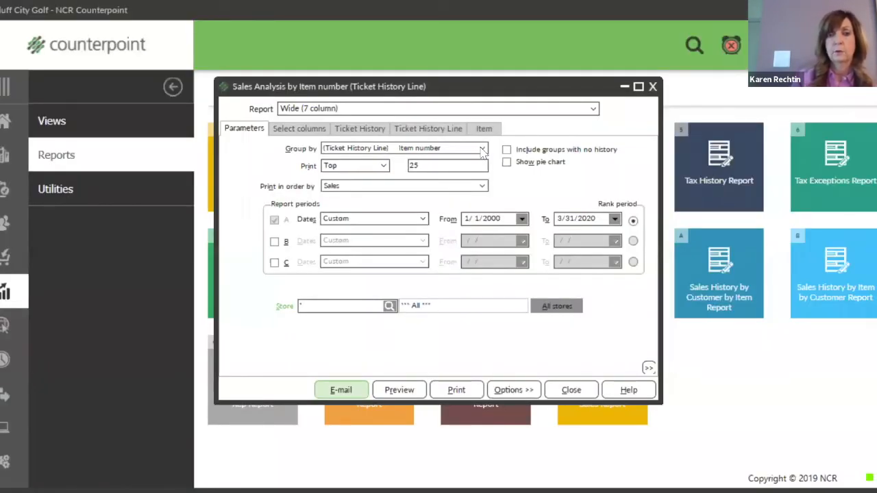
click(483, 150)
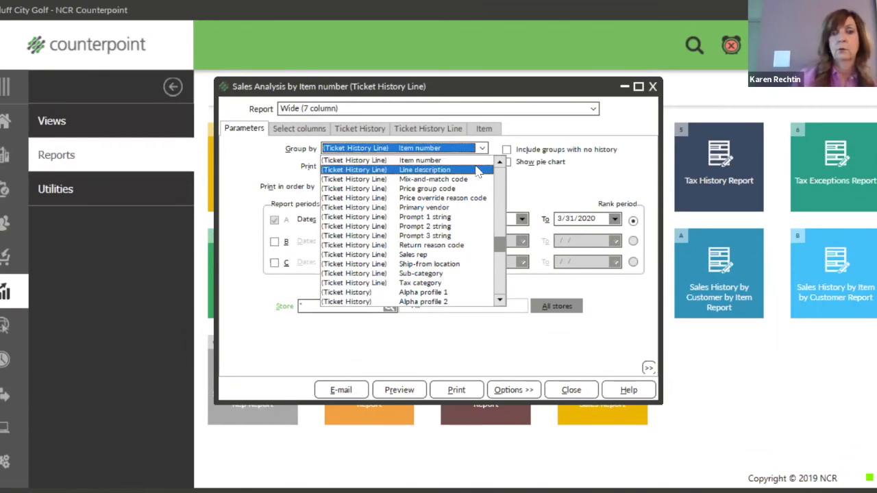
click(475, 163)
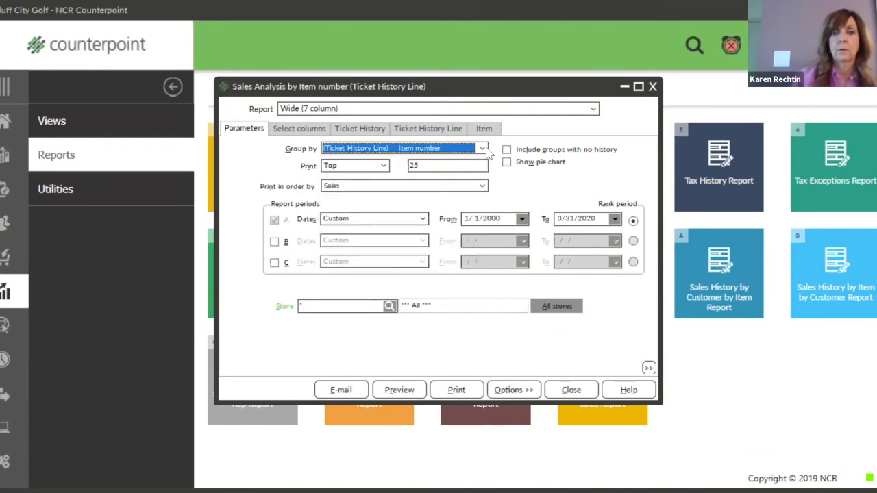
click(486, 149)
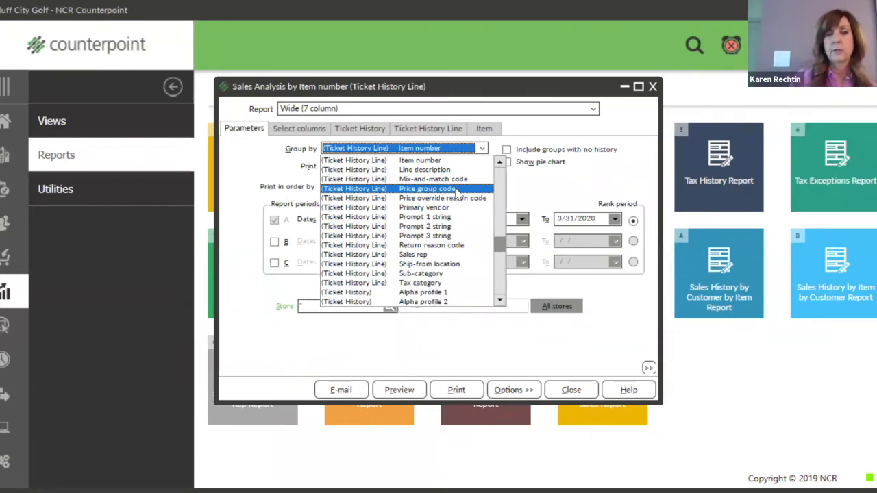
scroll(456, 194, up, 2)
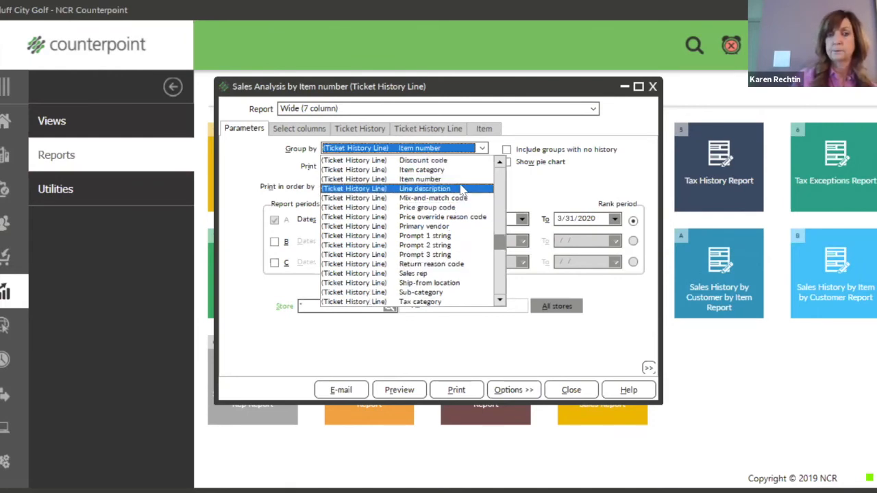
scroll(461, 191, down, 1)
scroll(460, 190, down, 2)
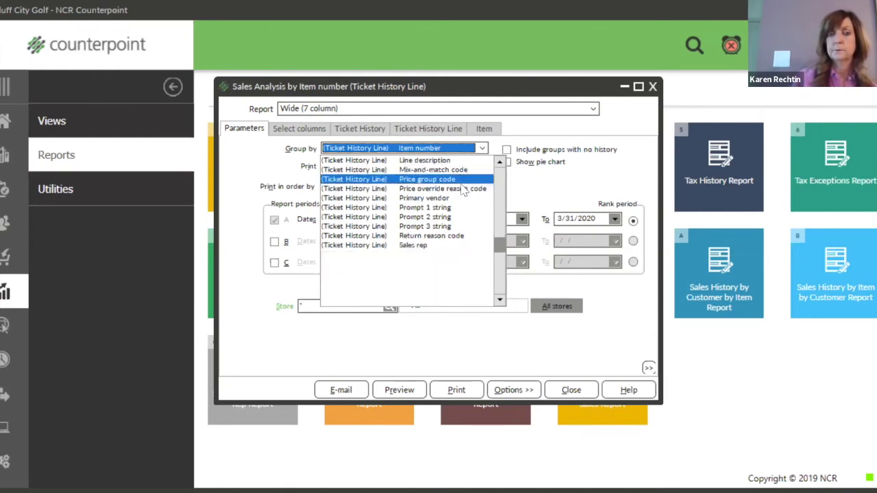
click(564, 191)
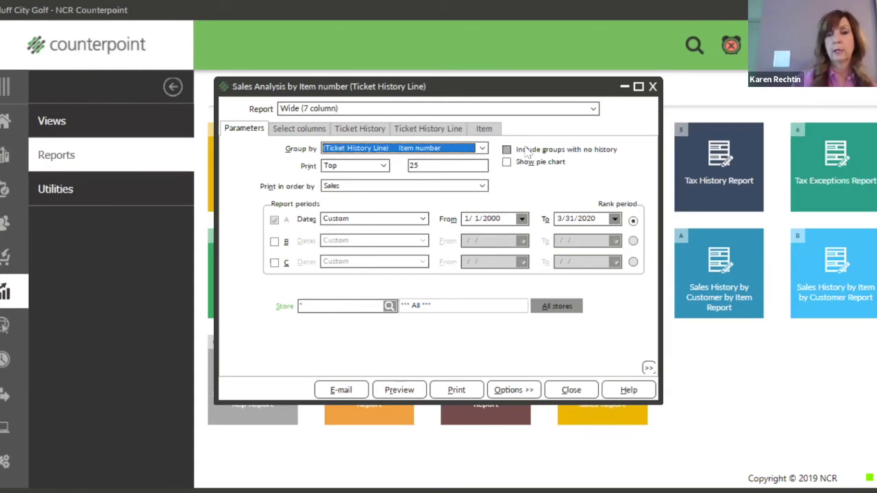
Check 'Include groups with no history' on the Parameters tab.
click(508, 155)
click(507, 154)
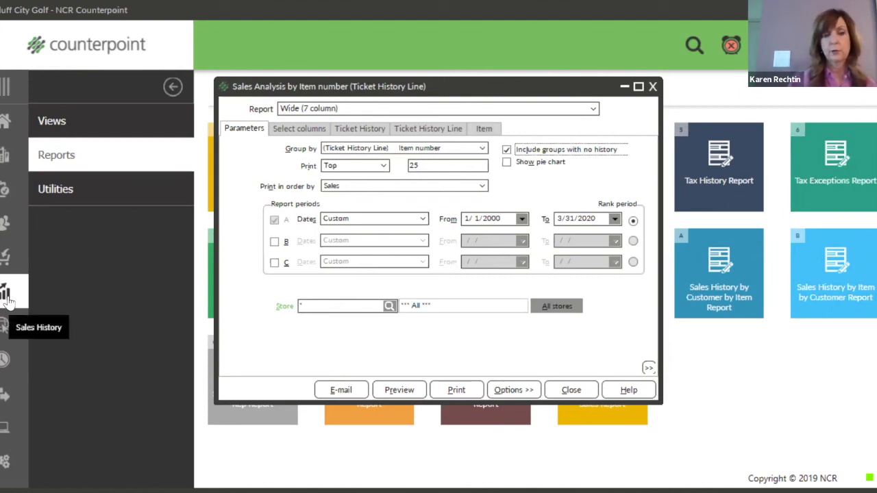
Close the item-number report and open Unposted Sales Analysis Report under Point of Sale reports.
click(653, 87)
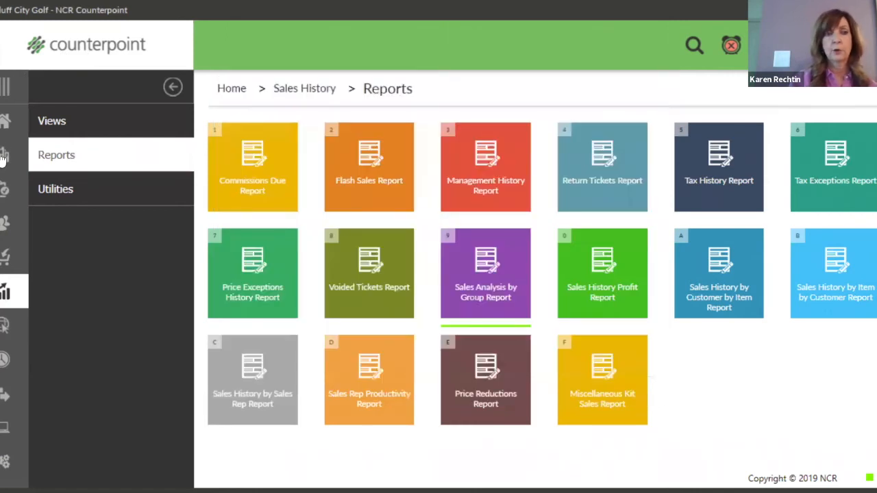
click(6, 155)
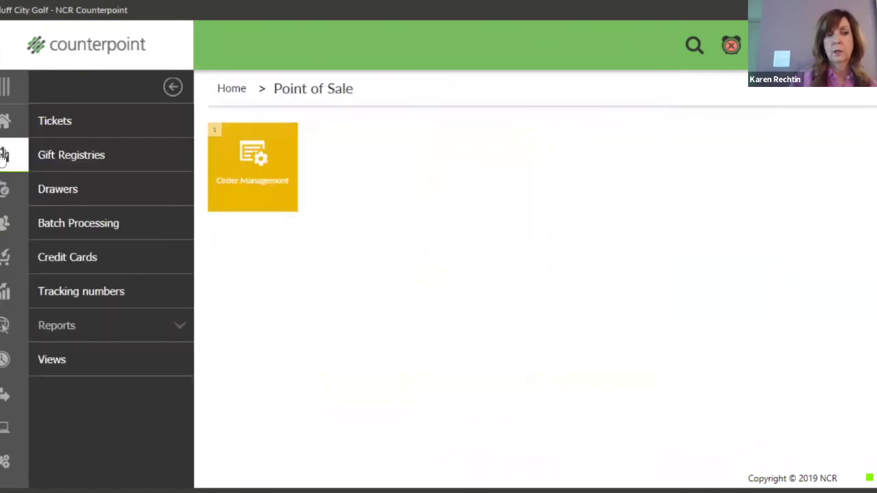
click(77, 330)
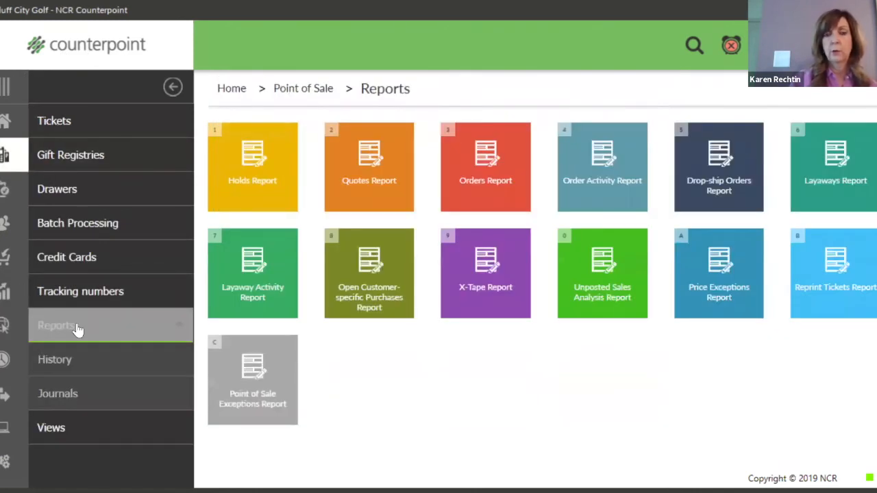
click(595, 296)
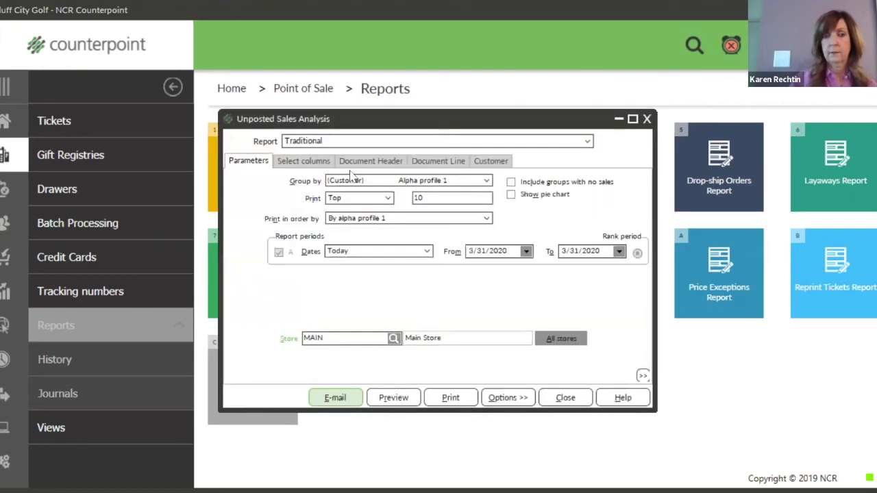
Browse the Group by fields, leaving Alpha profile 1, then close the Unposted Sales Analysis window.
click(487, 181)
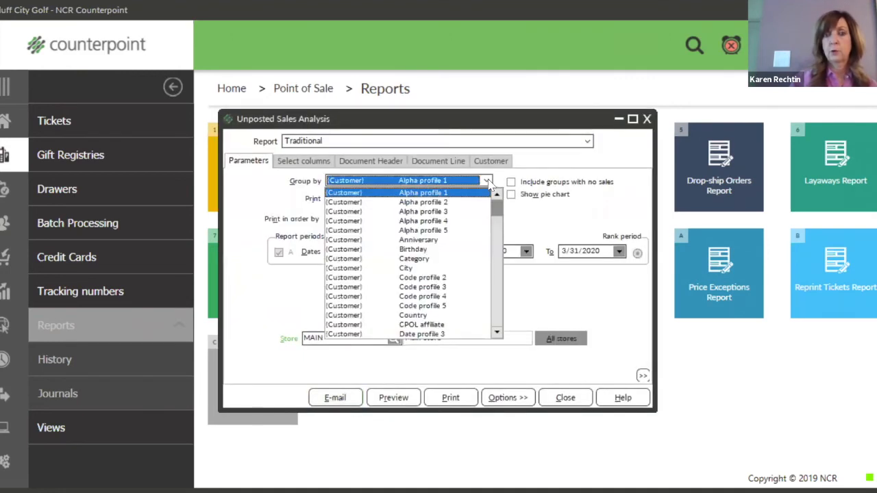
drag(499, 209, 504, 283)
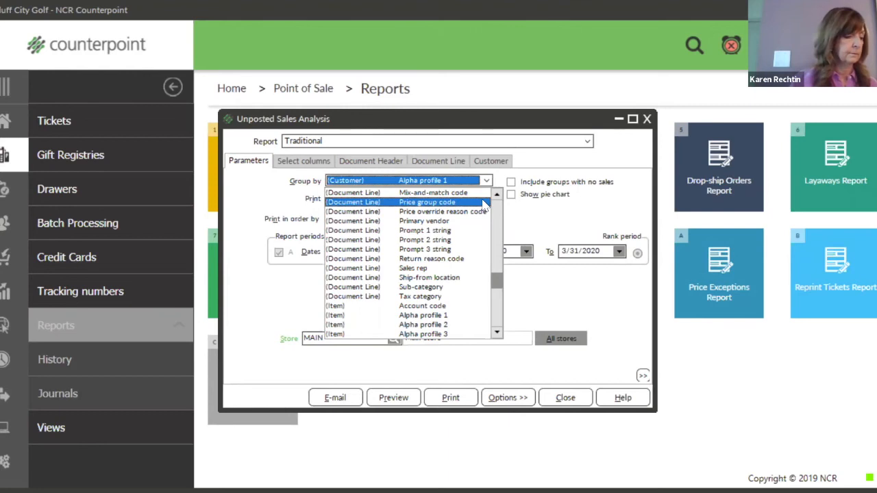
click(646, 121)
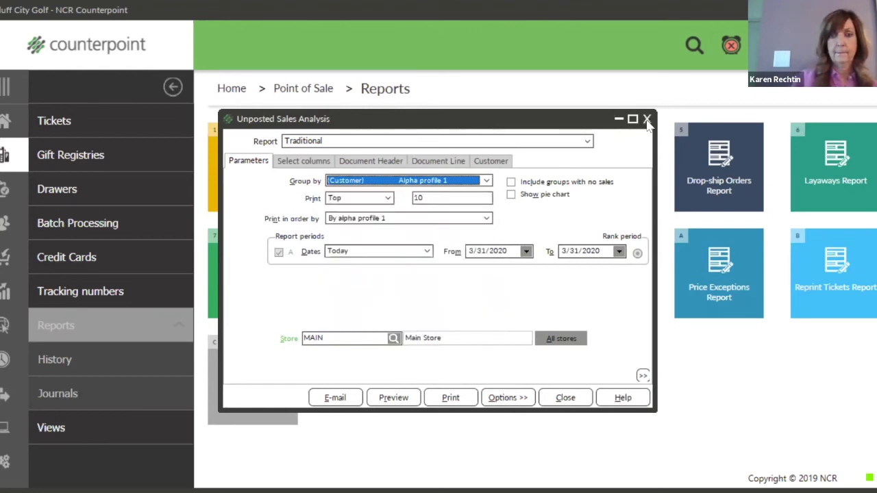
click(646, 121)
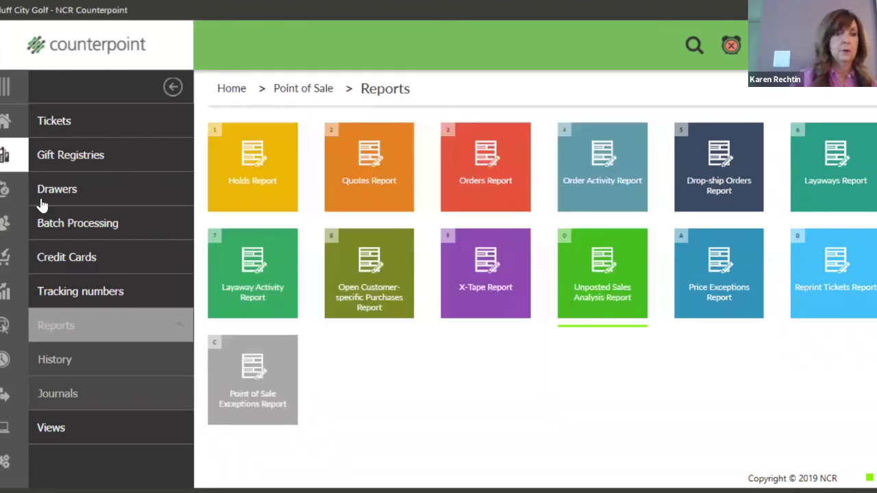
click(10, 293)
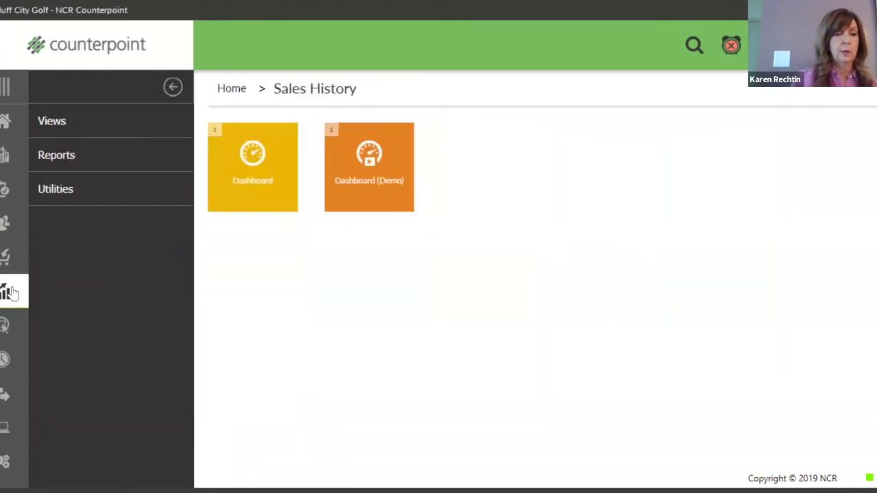
click(80, 161)
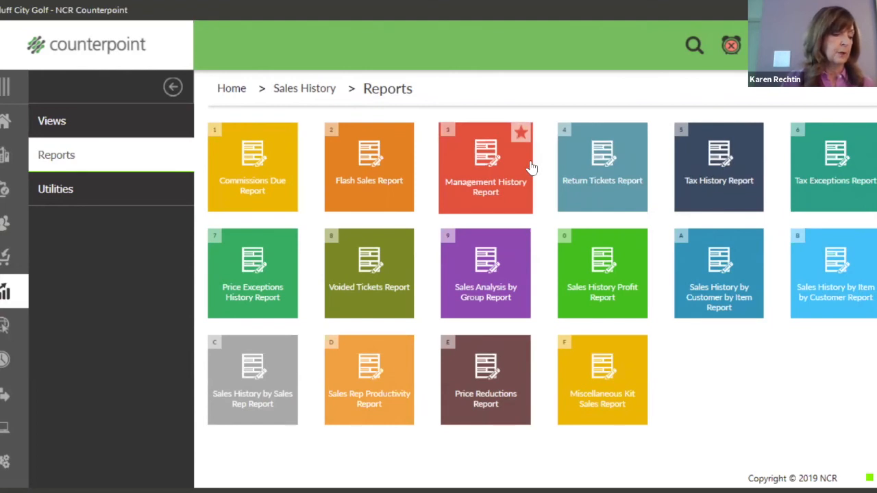
click(503, 181)
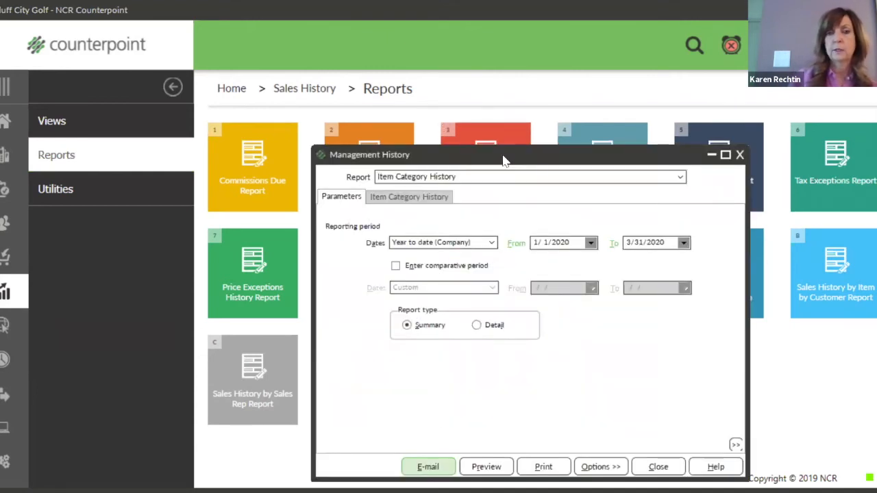
drag(503, 159, 431, 65)
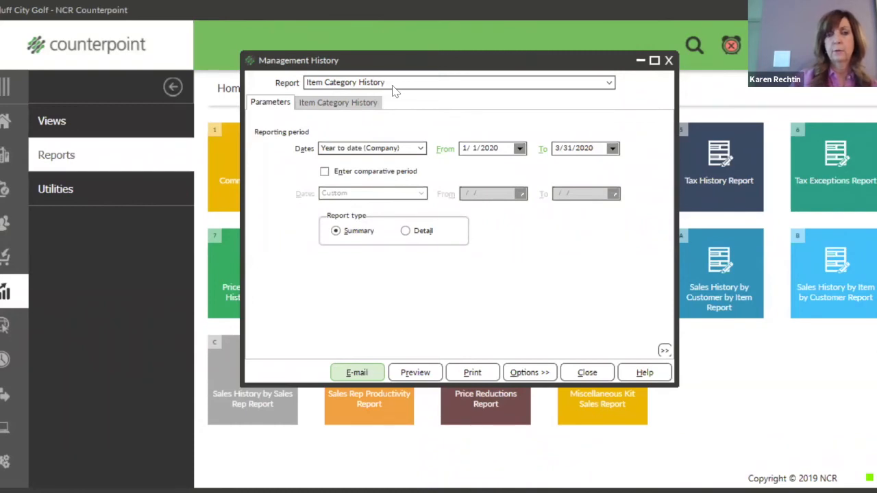
click(609, 85)
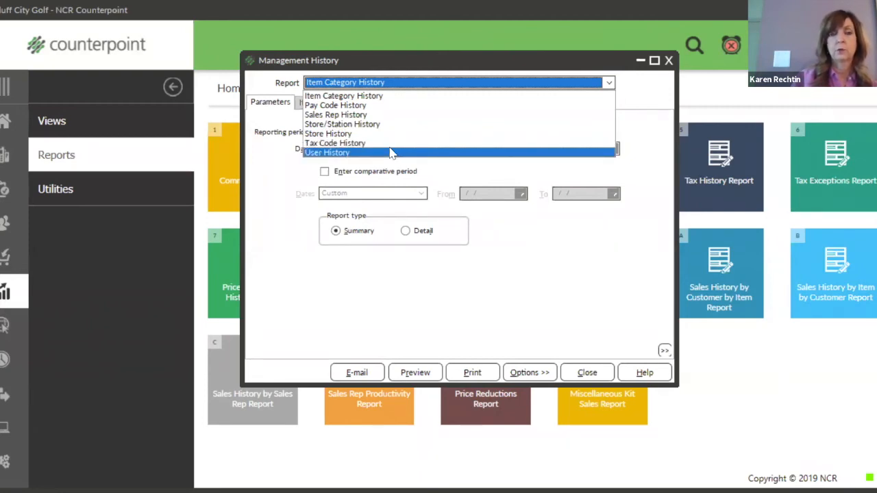
click(370, 96)
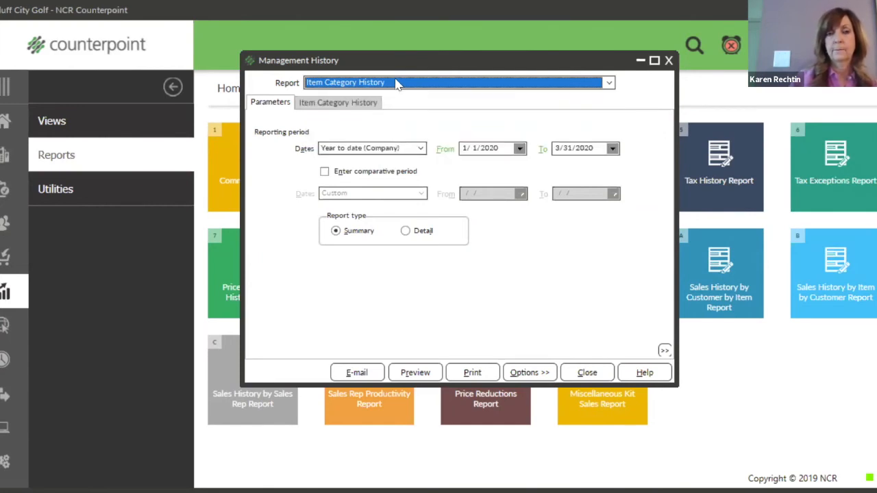
click(374, 102)
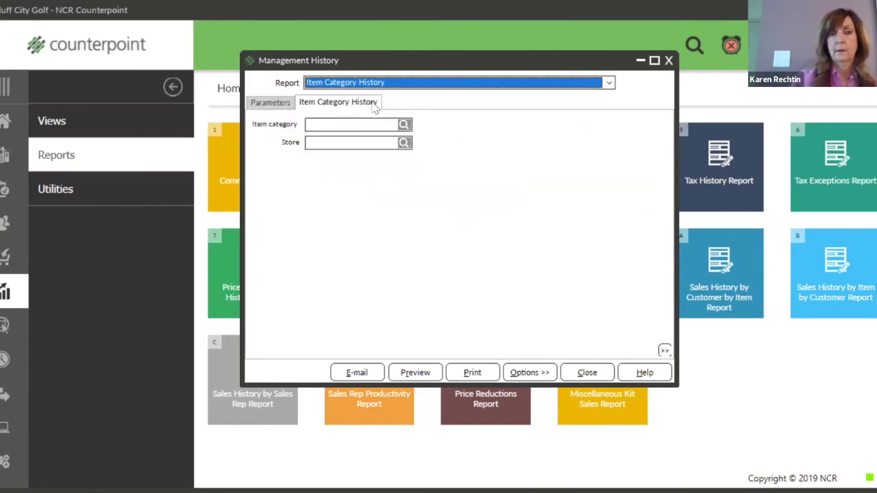
click(281, 103)
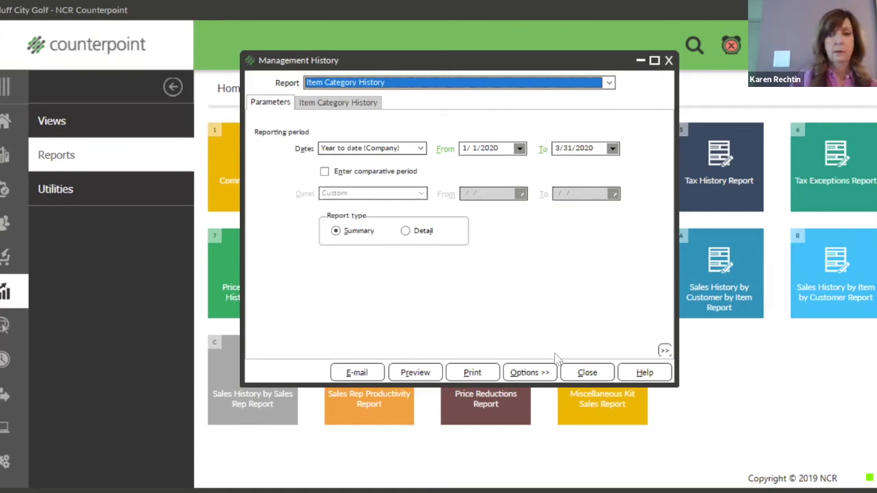
click(588, 374)
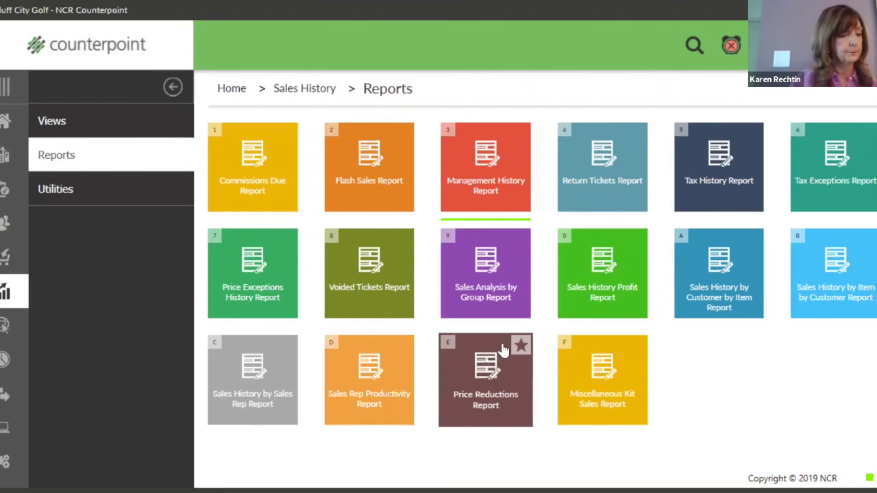
Open the Historical Valuation Report from the Inventory area's Reports page.
click(5, 192)
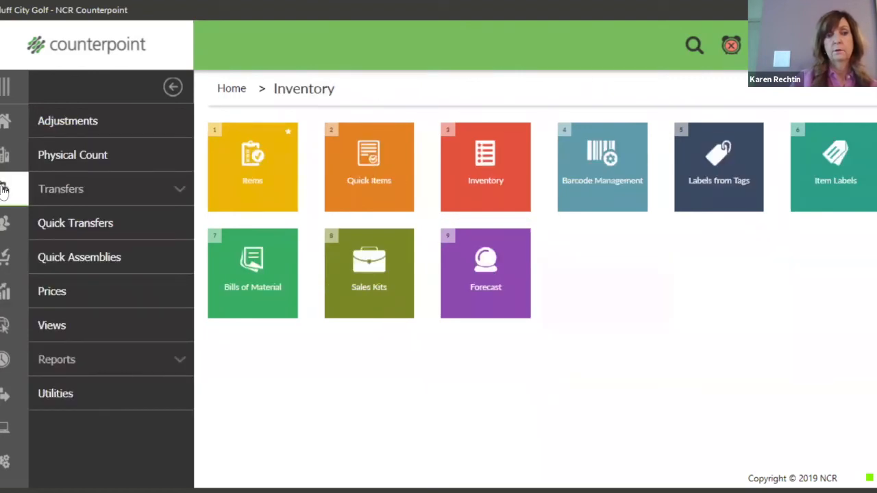
click(128, 366)
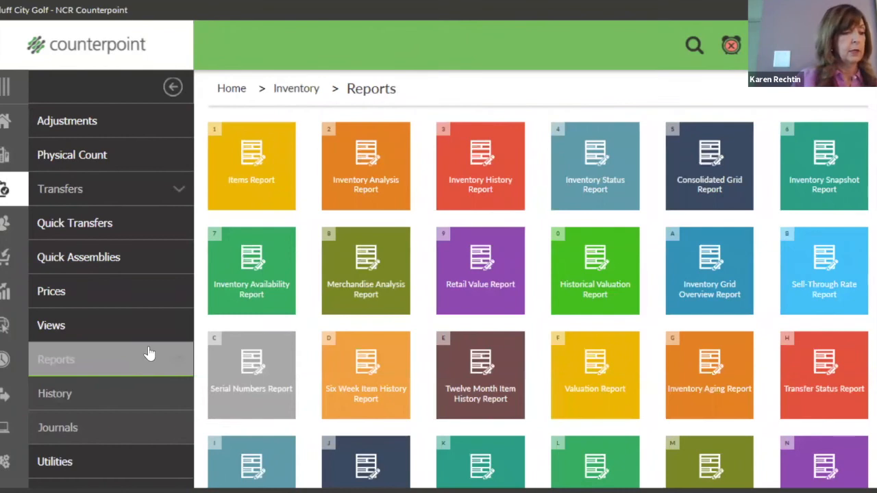
click(597, 288)
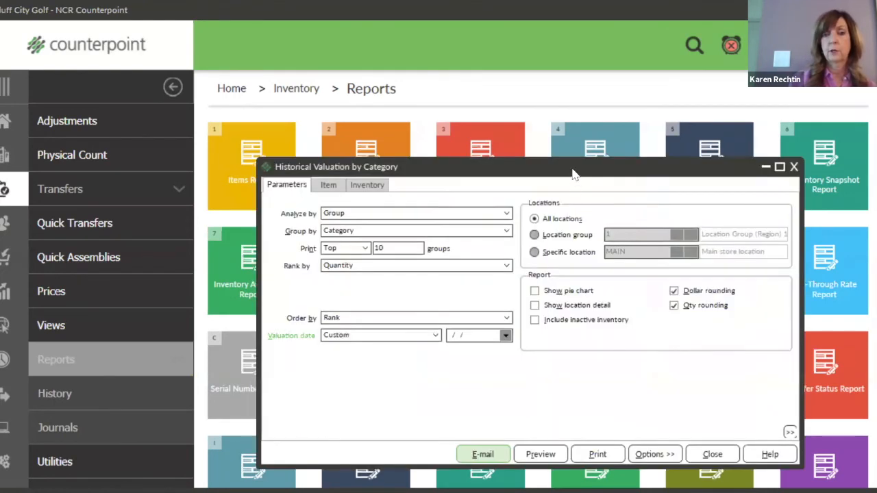
drag(569, 166, 455, 121)
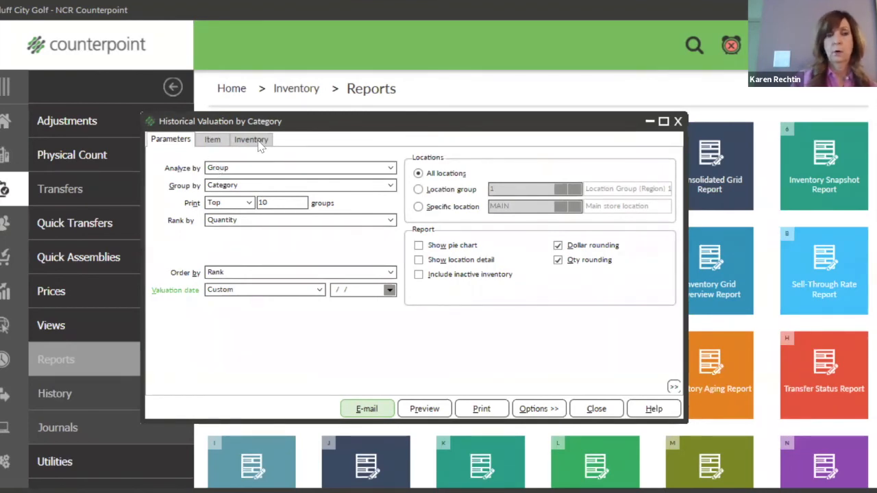
click(219, 141)
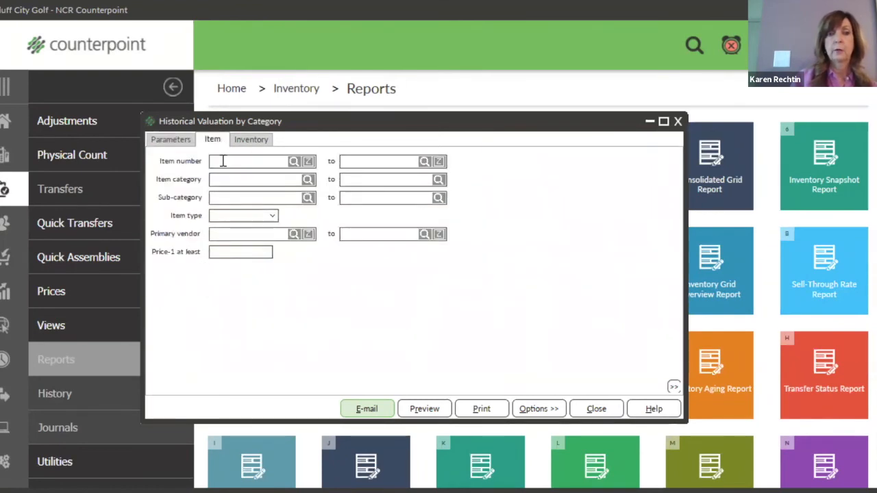
click(182, 142)
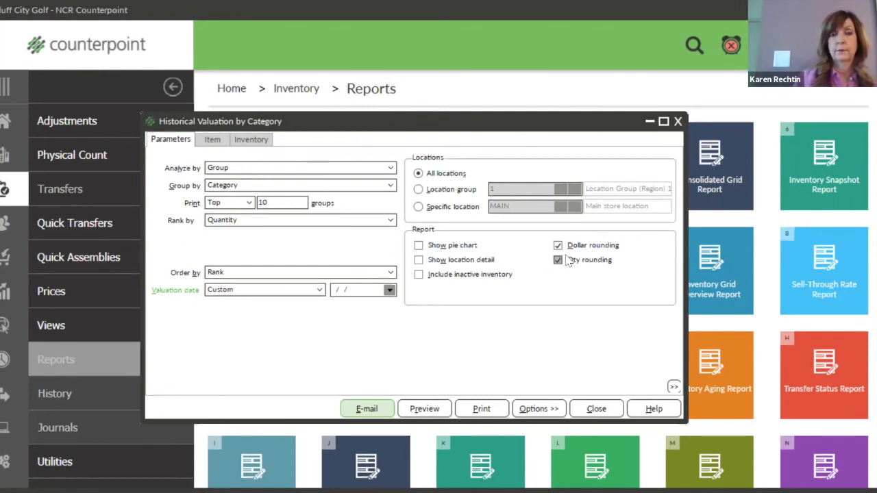
Close Historical Valuation, then open and close the Valuation Report window.
click(605, 409)
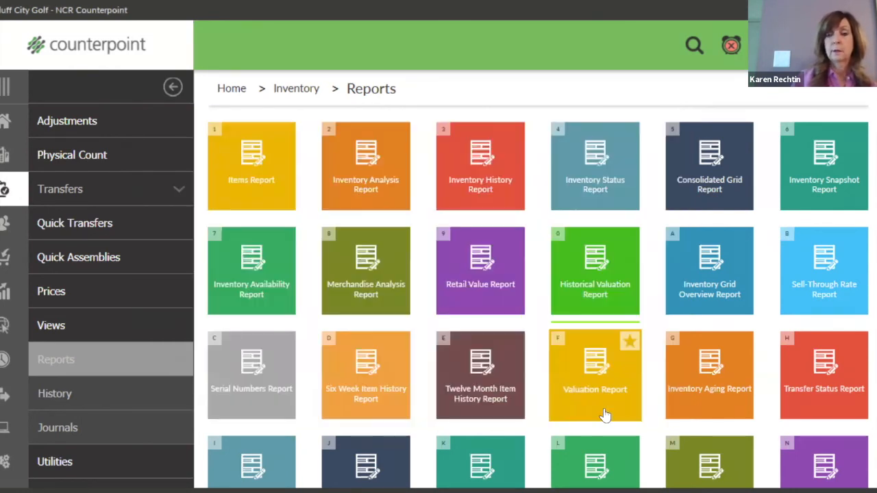
click(589, 387)
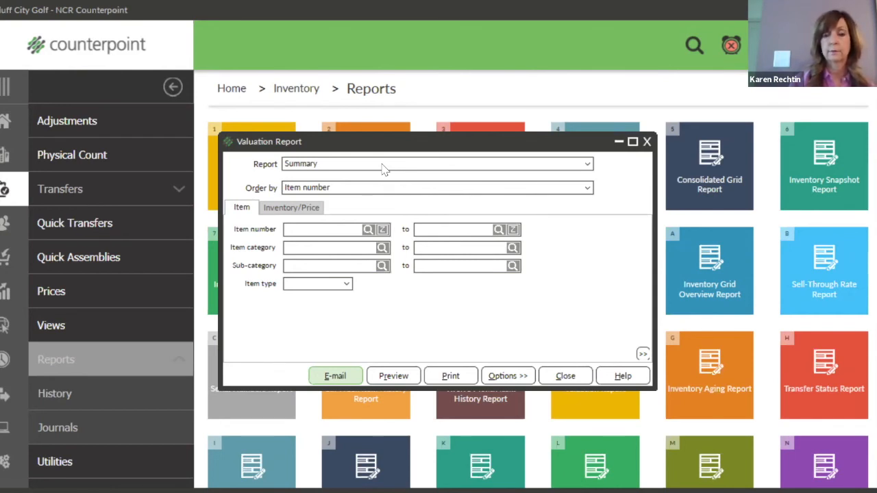
click(648, 143)
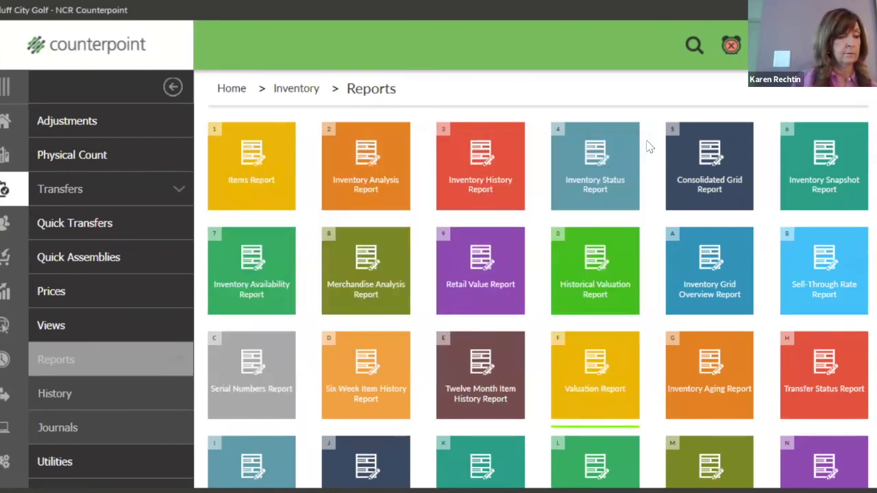
Open Inventory History Report, order it by Trx date, Type, and choose Detail.
click(488, 178)
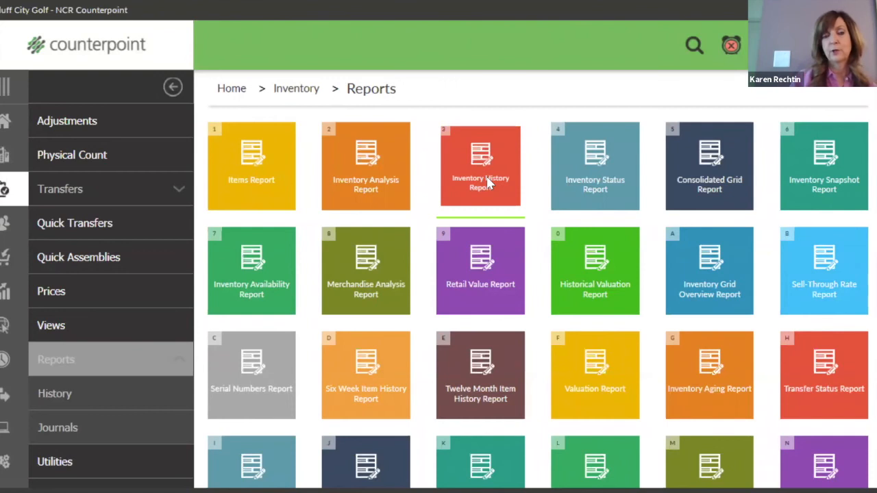
drag(494, 176, 319, 107)
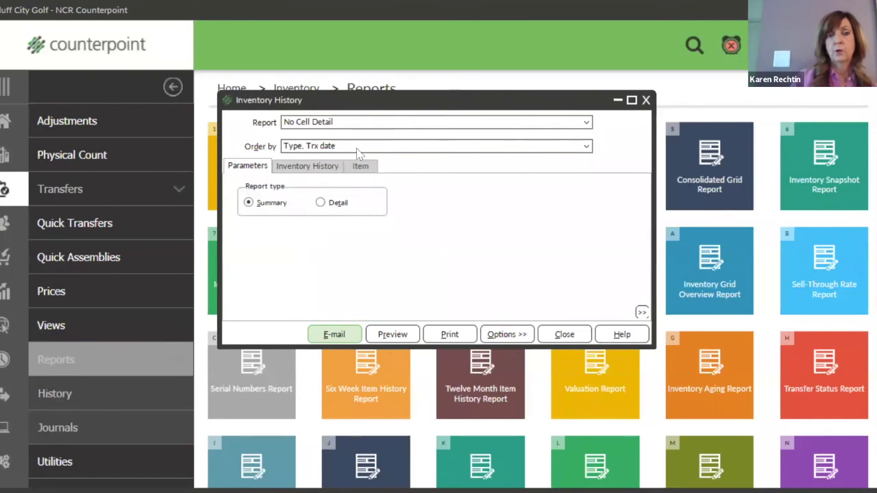
click(588, 146)
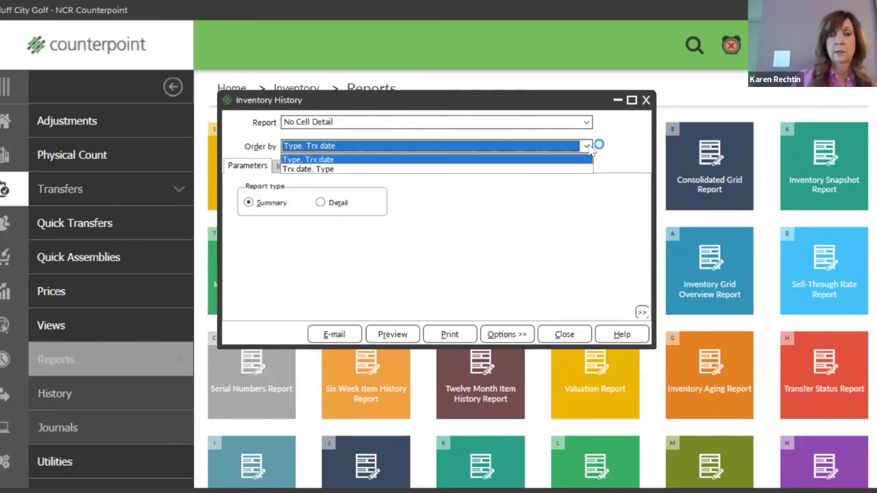
click(330, 170)
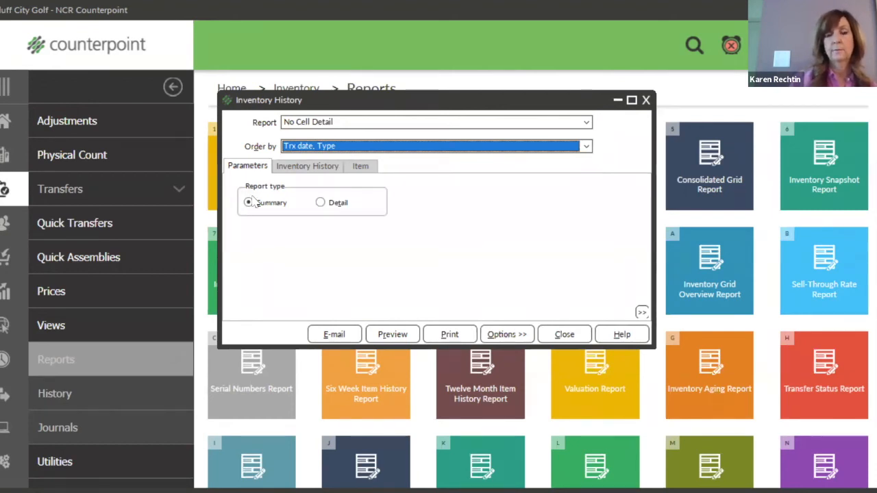
click(339, 203)
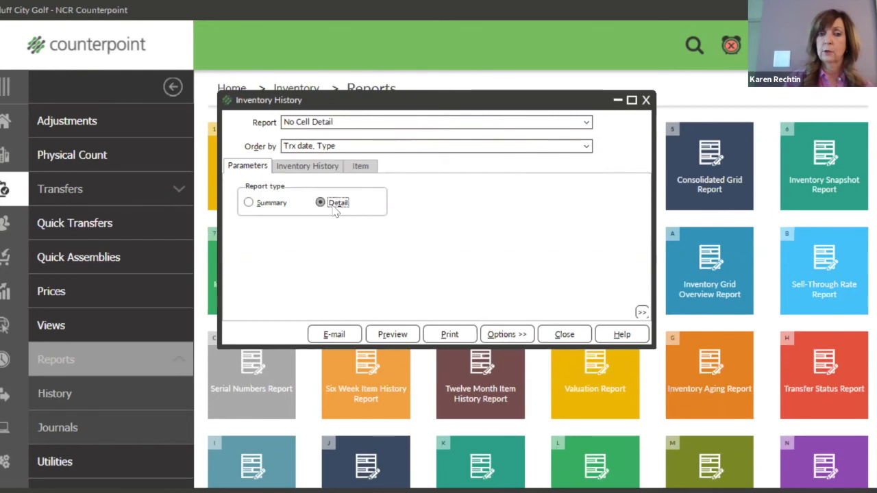
Check the Inventory History filter fields and preview the detailed report.
click(322, 172)
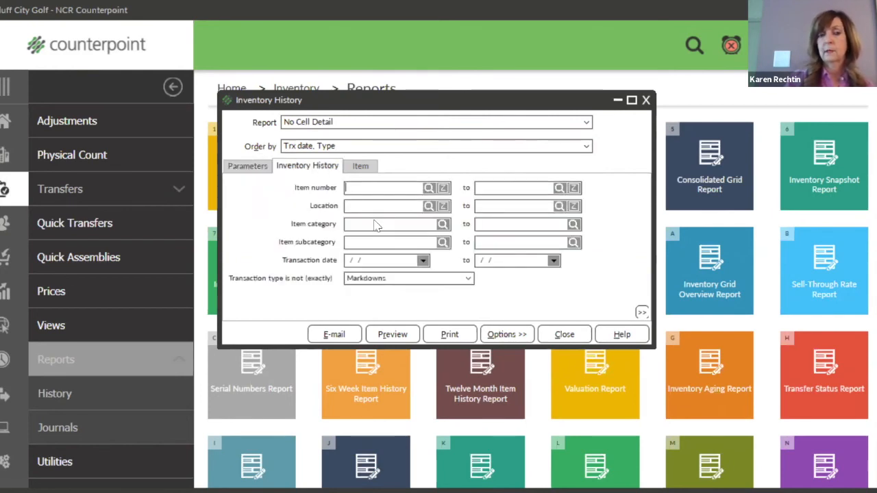
click(365, 188)
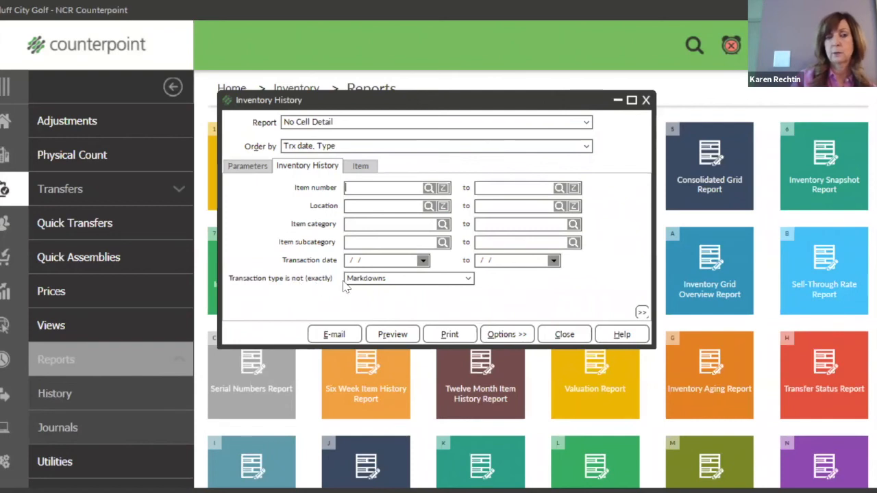
click(403, 335)
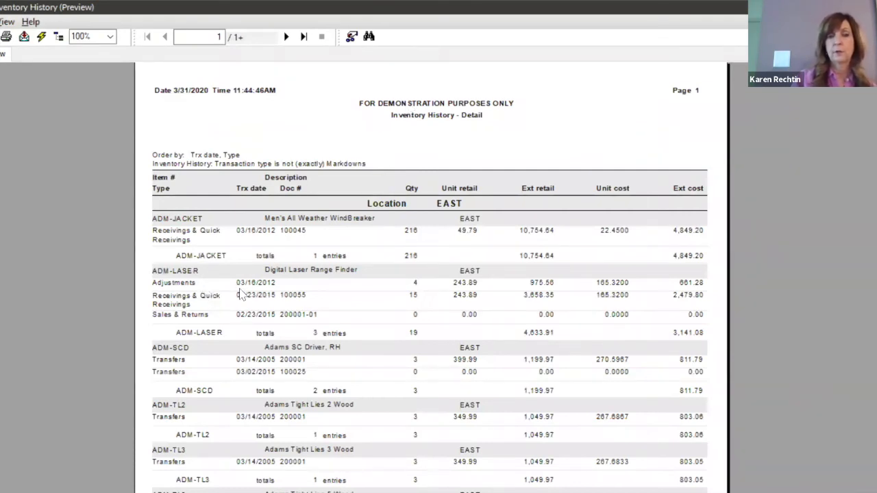
Select the Adjustments entry in the Inventory History preview, then close the preview.
click(177, 284)
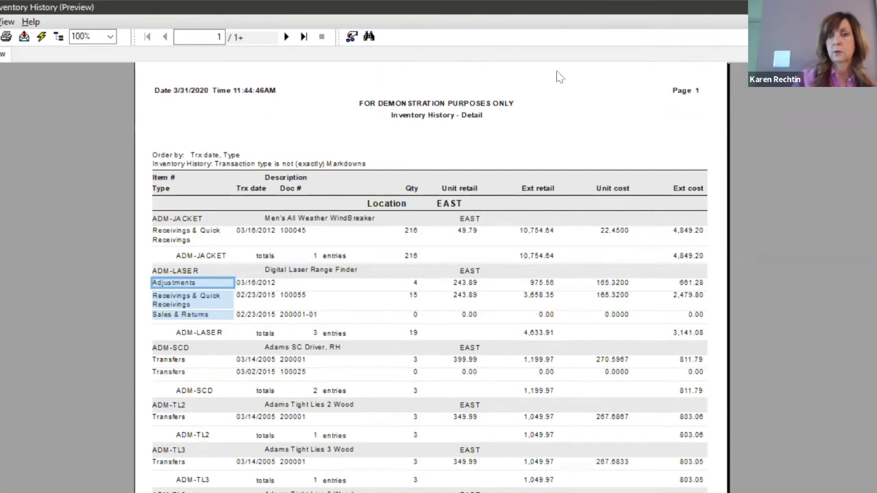
key(Escape)
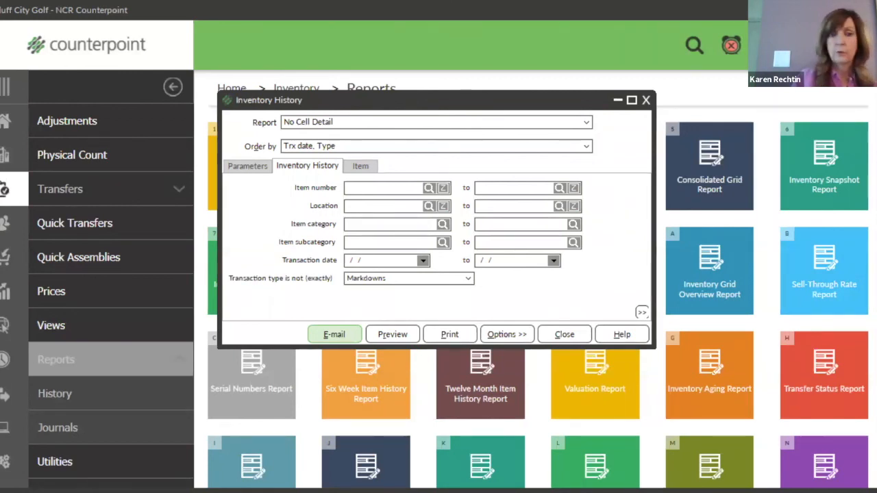
Switch from Inventory History settings to the Inventory Analysis by Item report settings.
click(646, 101)
click(350, 174)
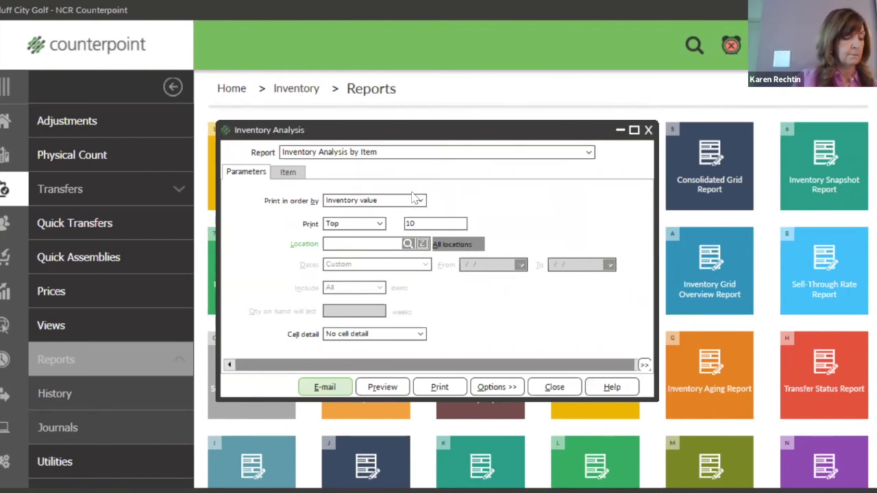
Pick location EAST after the missing-location error, preview the top 10 items by inventory value, then close it.
click(292, 175)
click(247, 172)
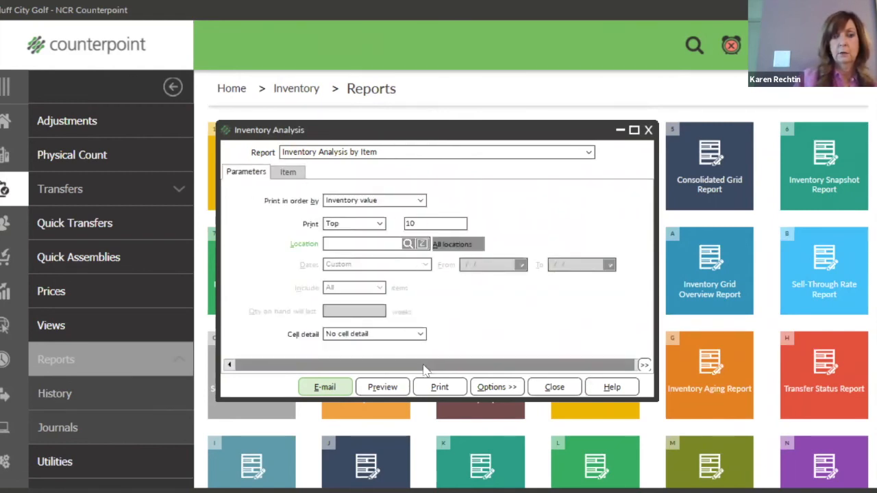
click(385, 386)
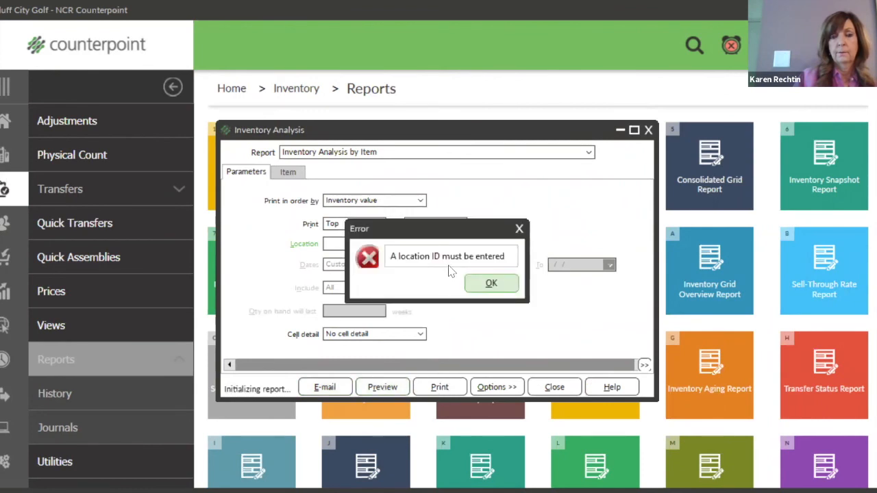
click(477, 281)
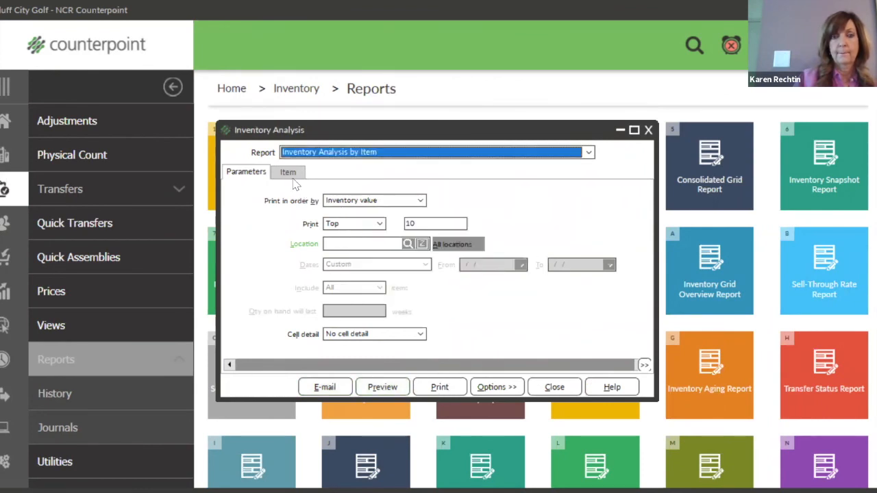
click(408, 244)
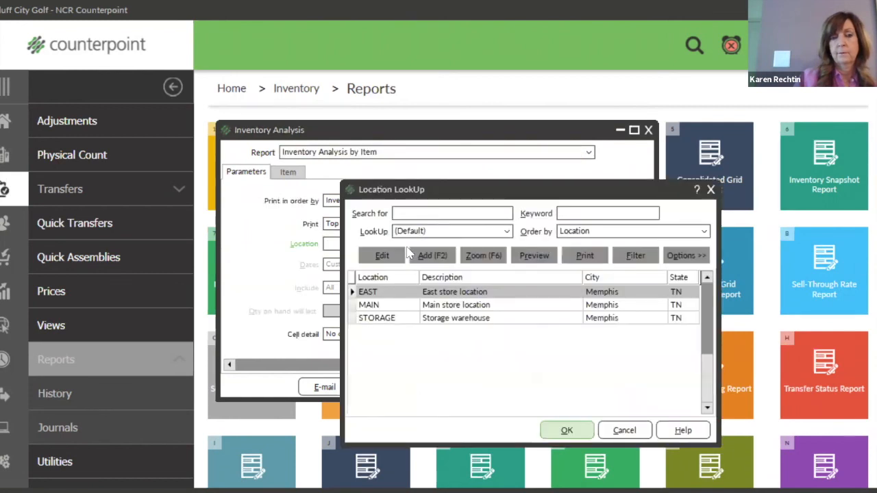
click(576, 432)
click(396, 389)
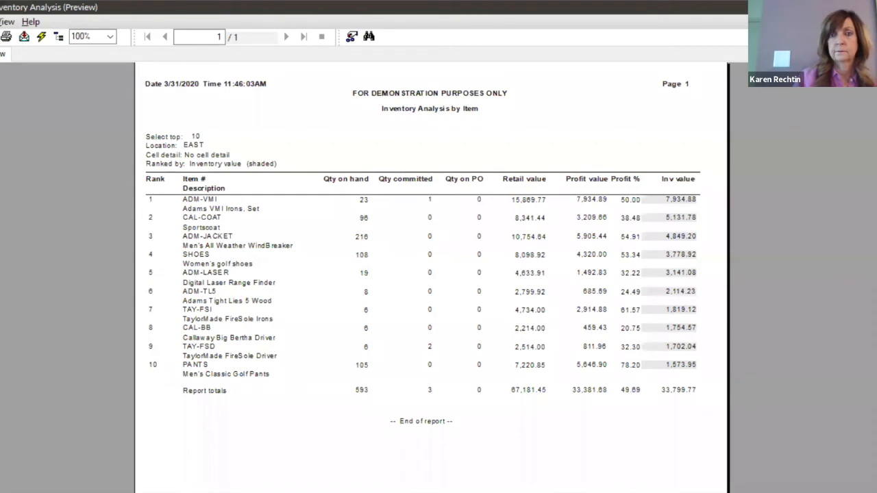
key(Escape)
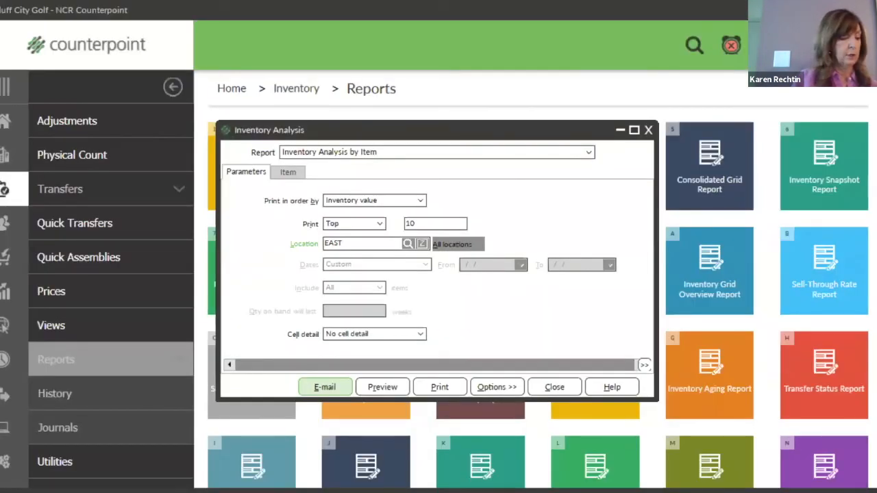
Close Inventory Analysis, then open, reposition, and close the Merchandise Analysis by Category settings.
click(648, 131)
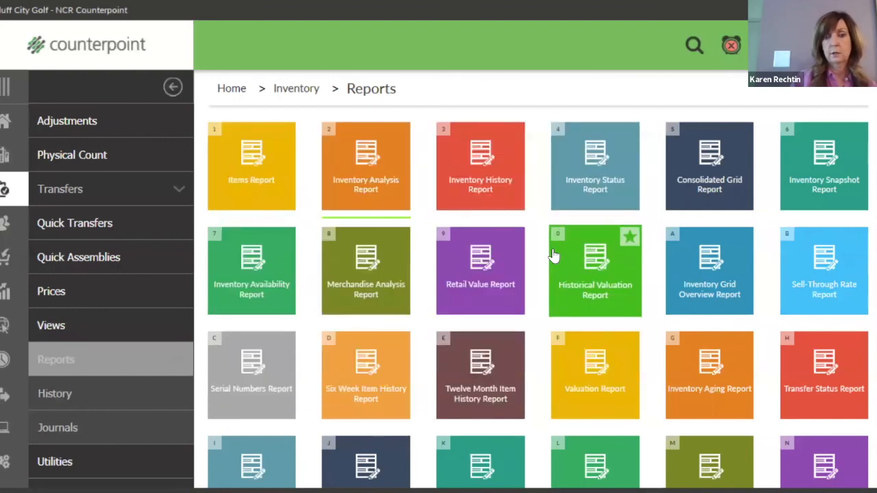
click(366, 270)
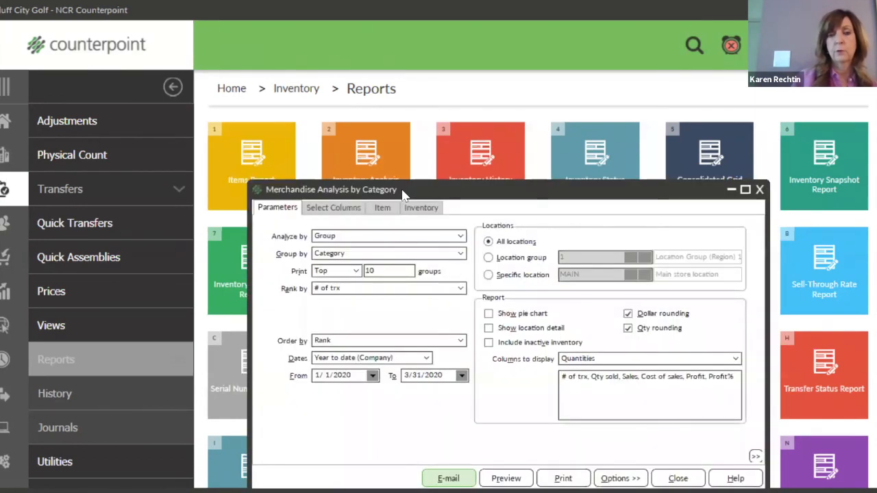
drag(405, 194, 267, 68)
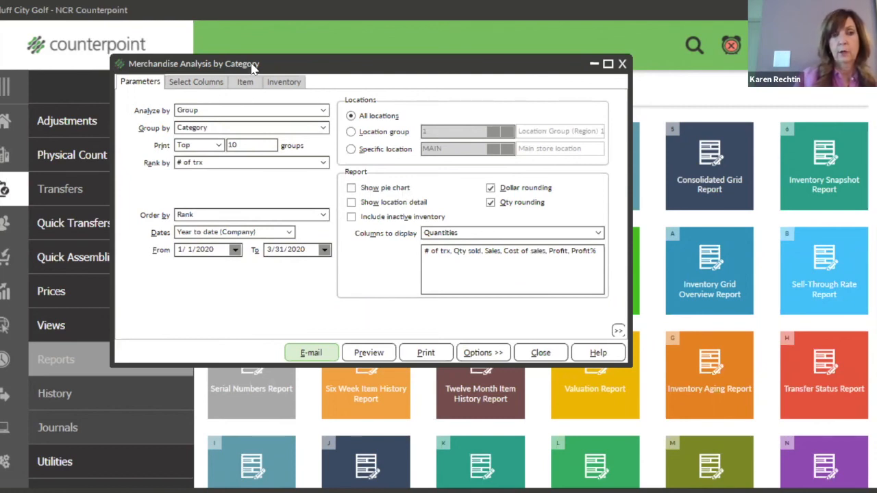
drag(250, 65, 246, 66)
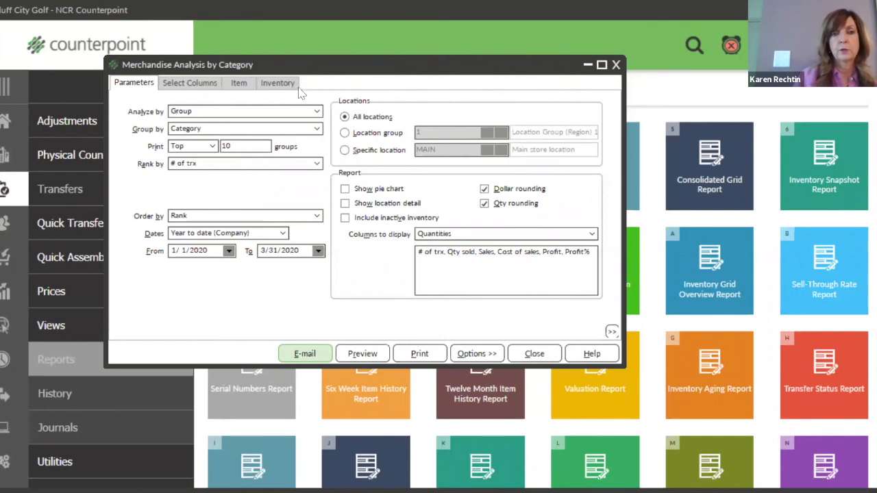
click(616, 65)
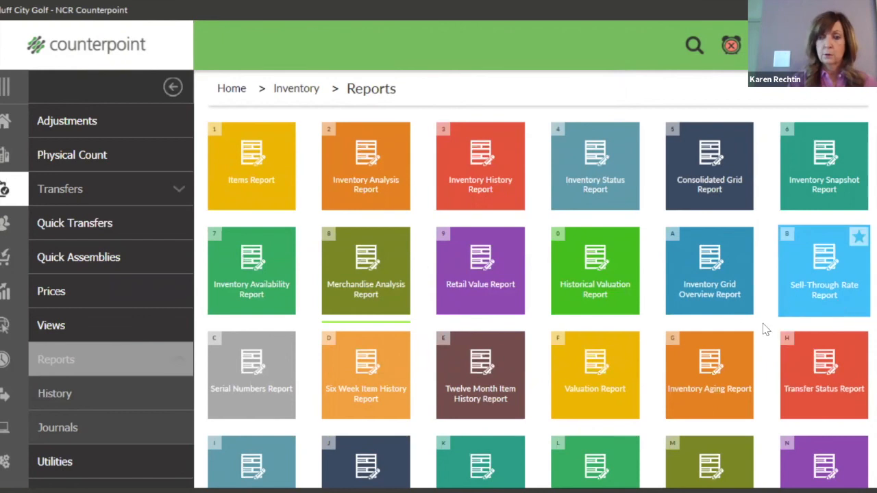
Scroll down the report tiles and open the Six Week Item History report.
scroll(752, 339, down, 1)
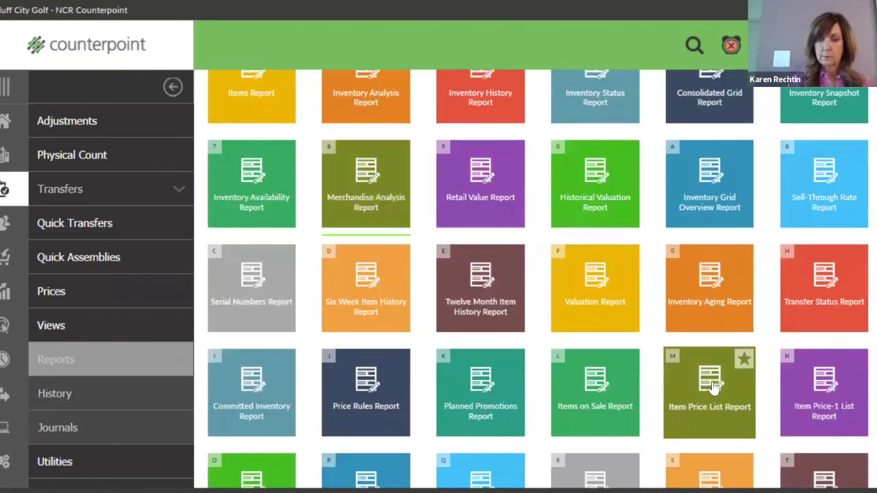
scroll(529, 392, down, 1)
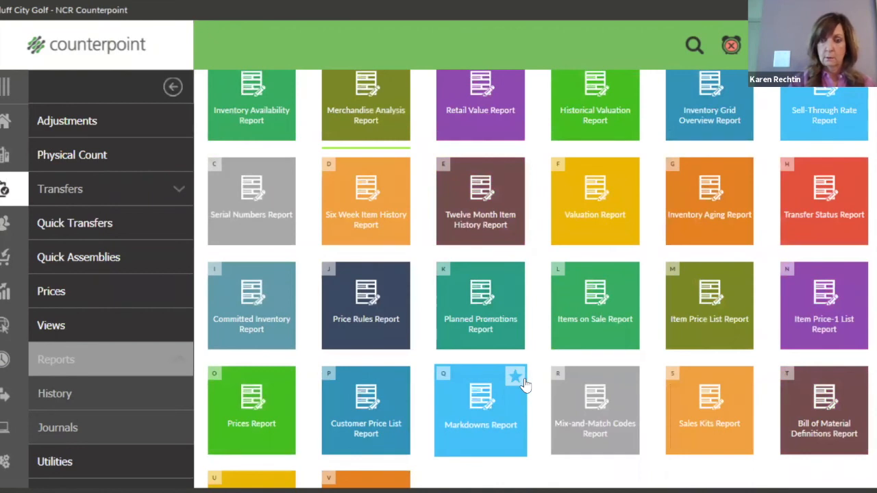
click(344, 197)
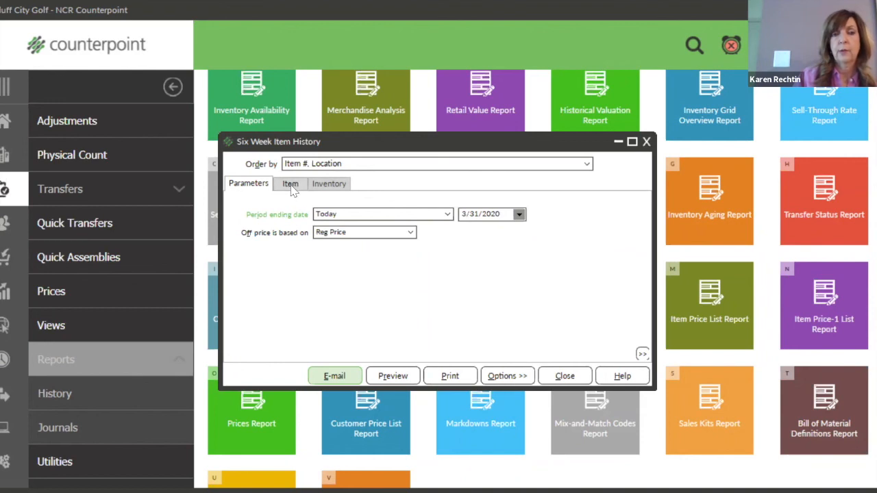
Preview the Six Week Item History report, then close the preview and its settings window.
click(396, 376)
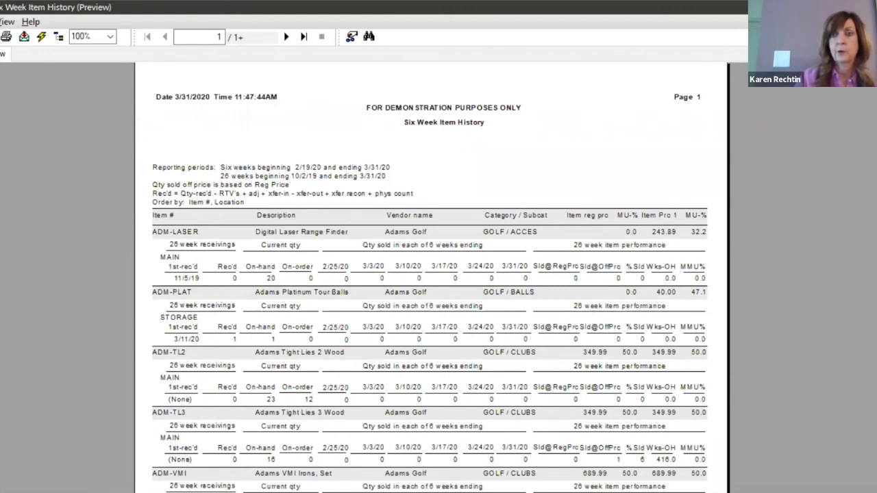
click(865, 8)
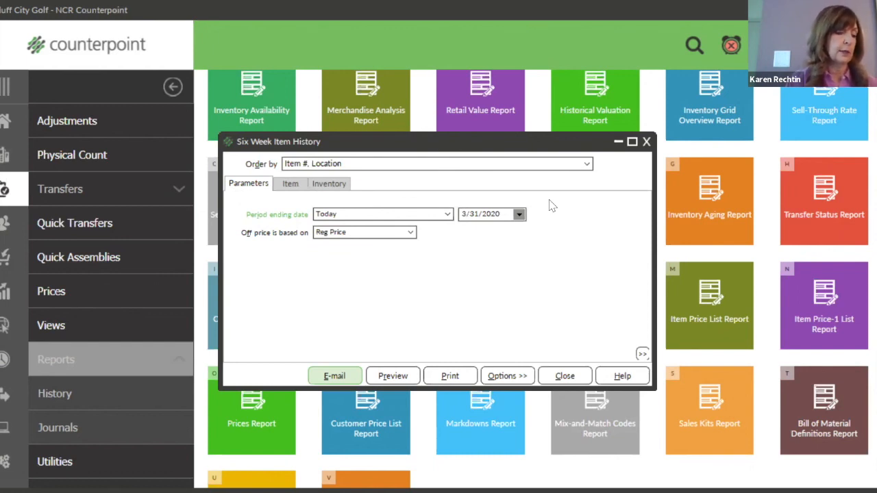
click(646, 142)
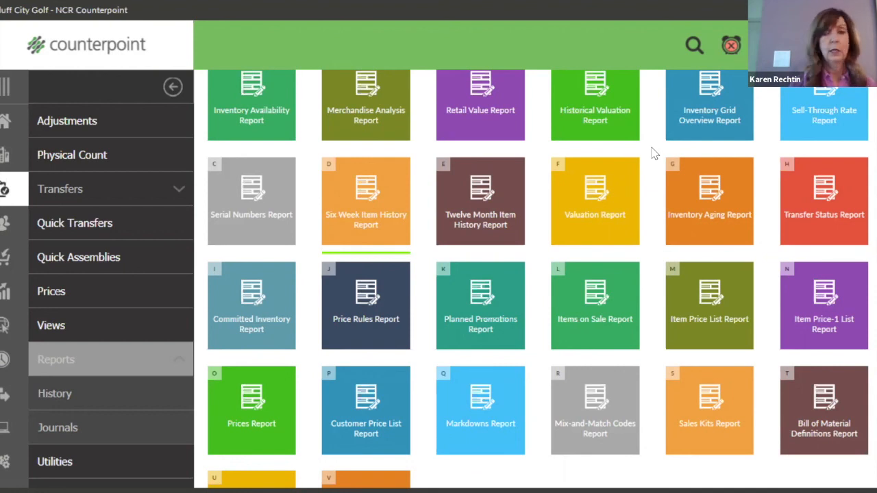
Go to the Sales History area and show its Reports list.
click(4, 293)
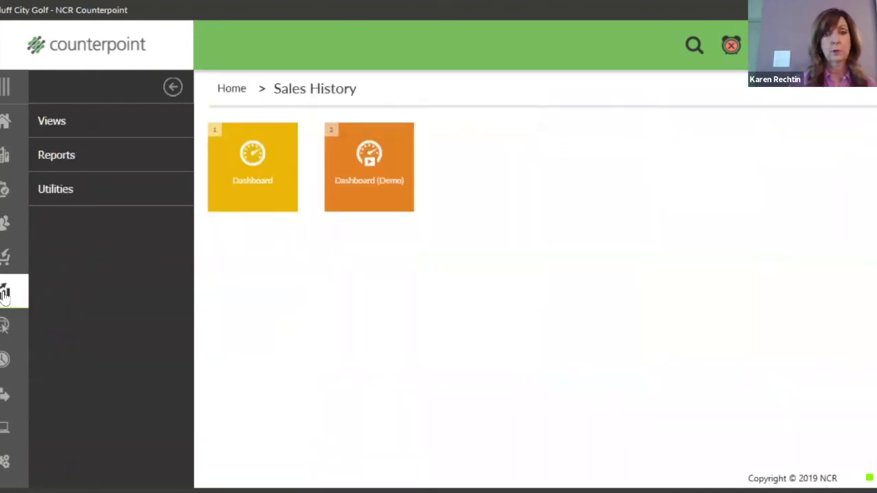
click(78, 158)
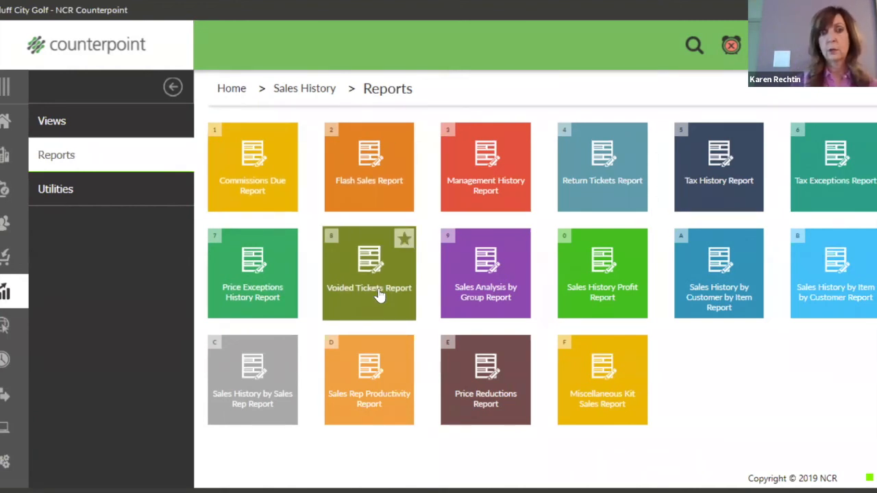
Open Point of Sale Exceptions from the Point of Sale reports, keeping Exceptions and Stats by User.
click(3, 157)
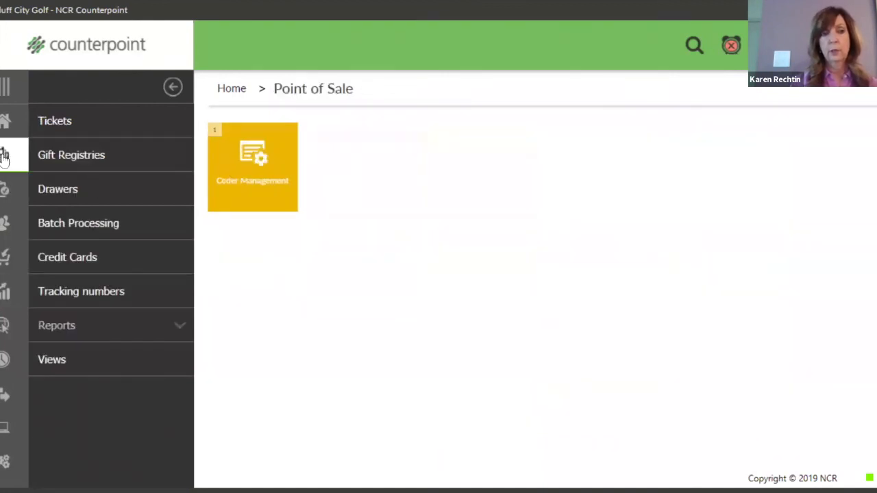
click(68, 330)
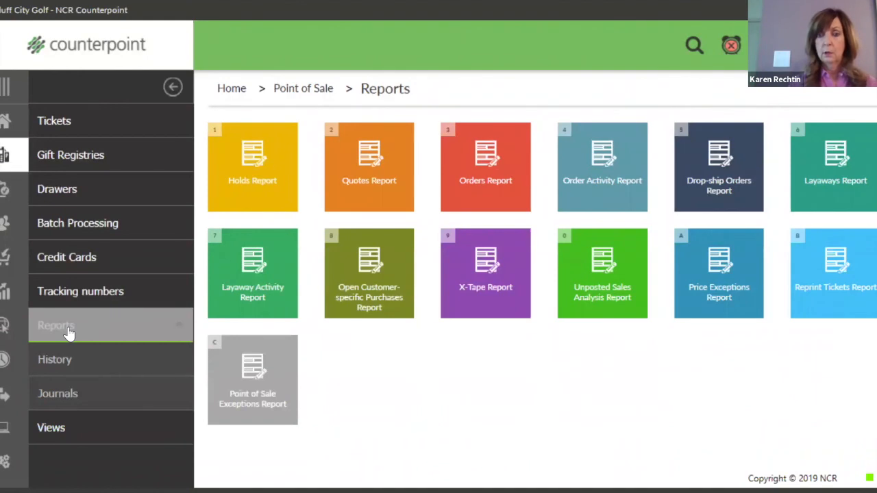
click(273, 384)
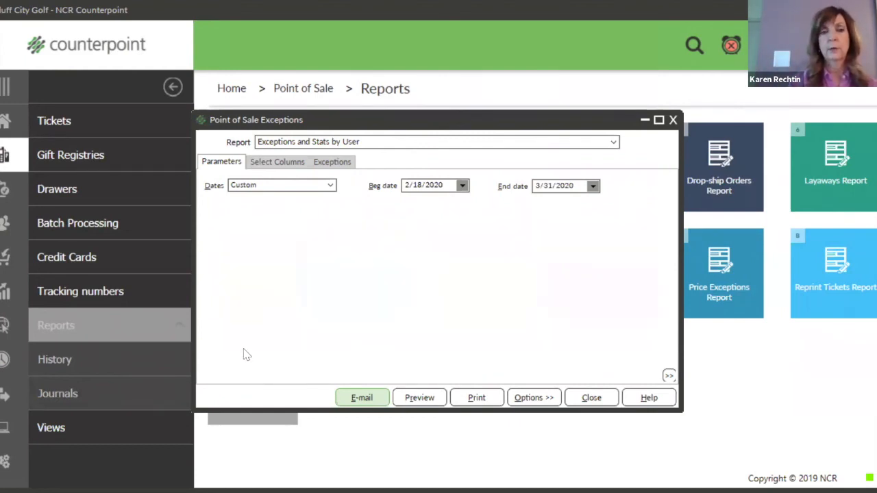
click(614, 143)
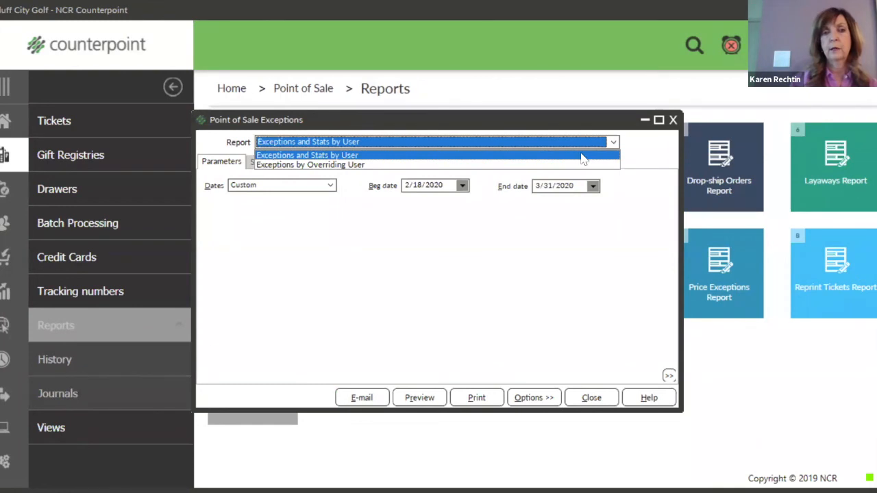
click(362, 142)
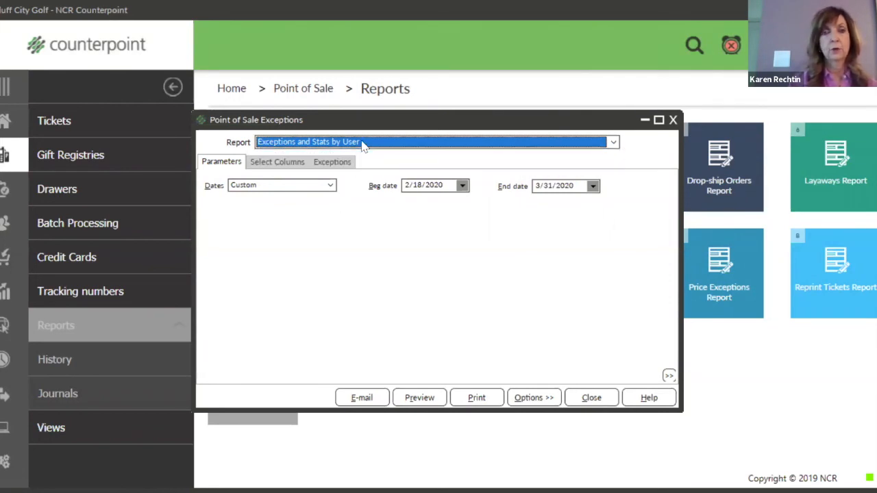